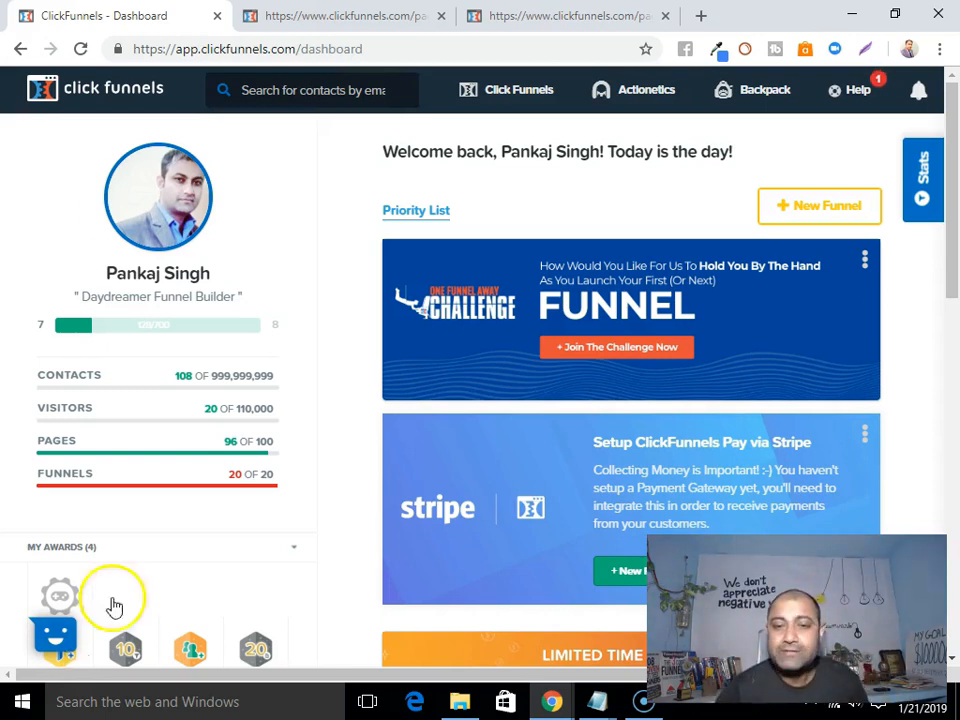
Drop down the ClickFunnels menu from the dashboard's top navigation bar.
mouse_move(536, 107)
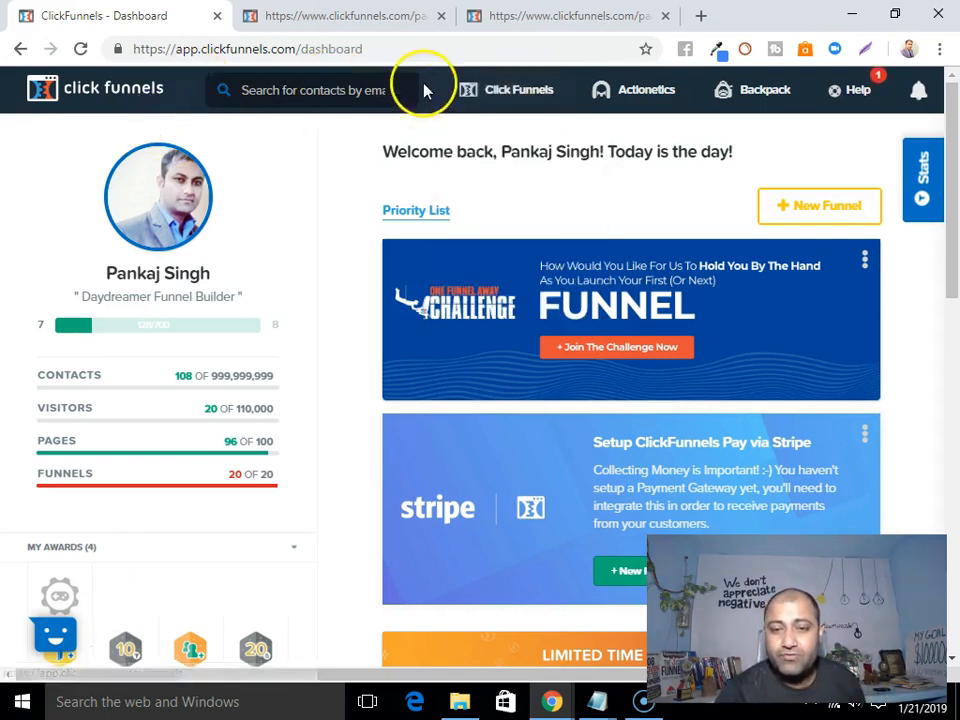
From the Funnels list, start a new funnel with the Classic Funnel Builder.
mouse_move(489, 90)
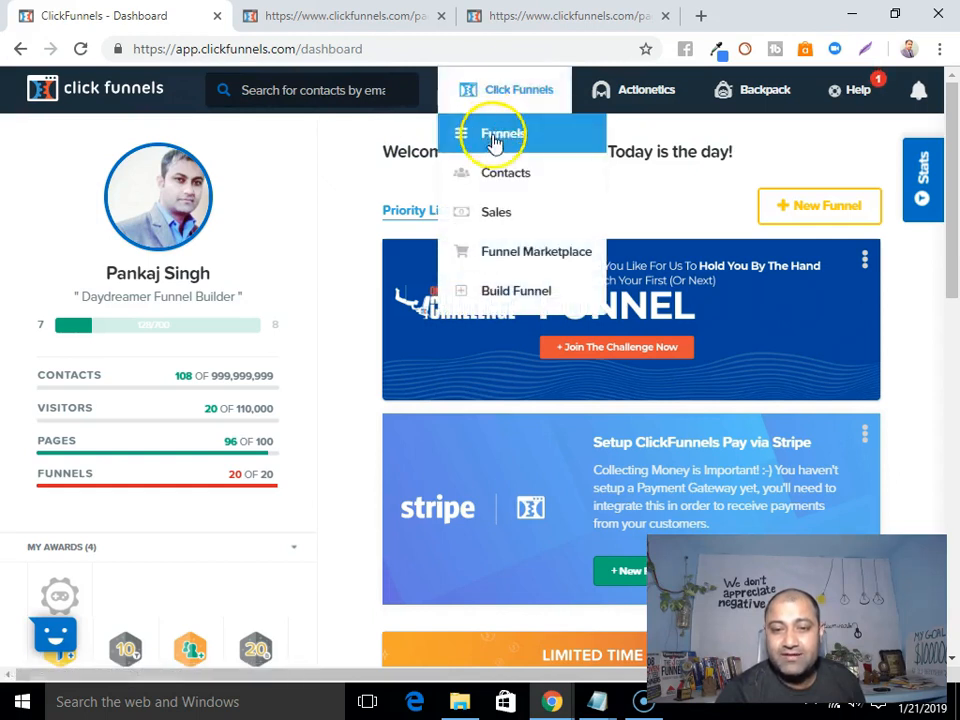
click(497, 134)
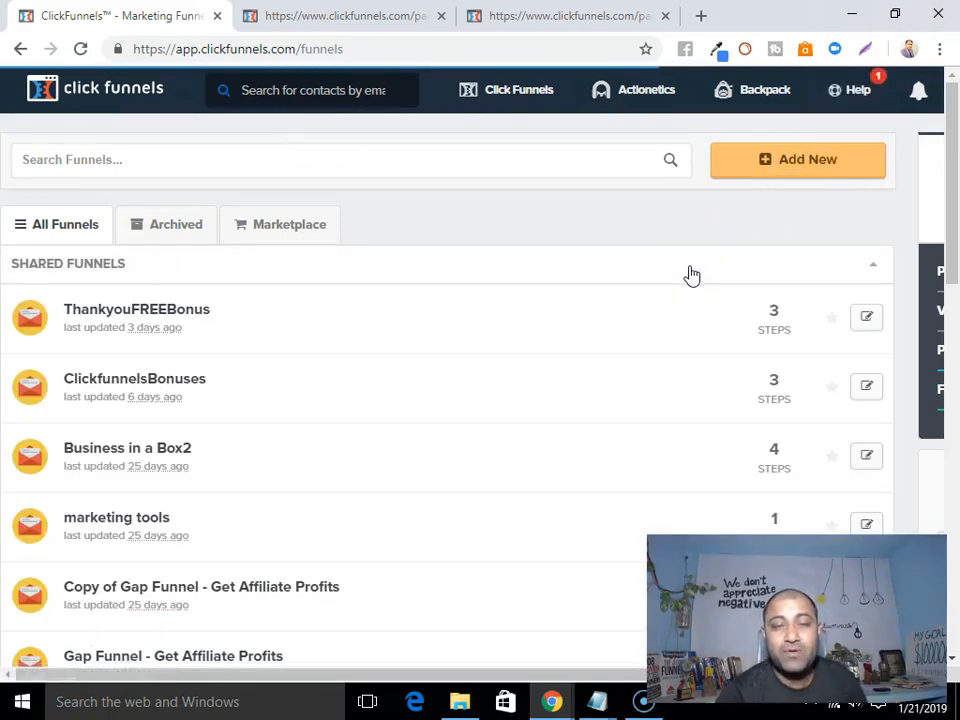
click(813, 165)
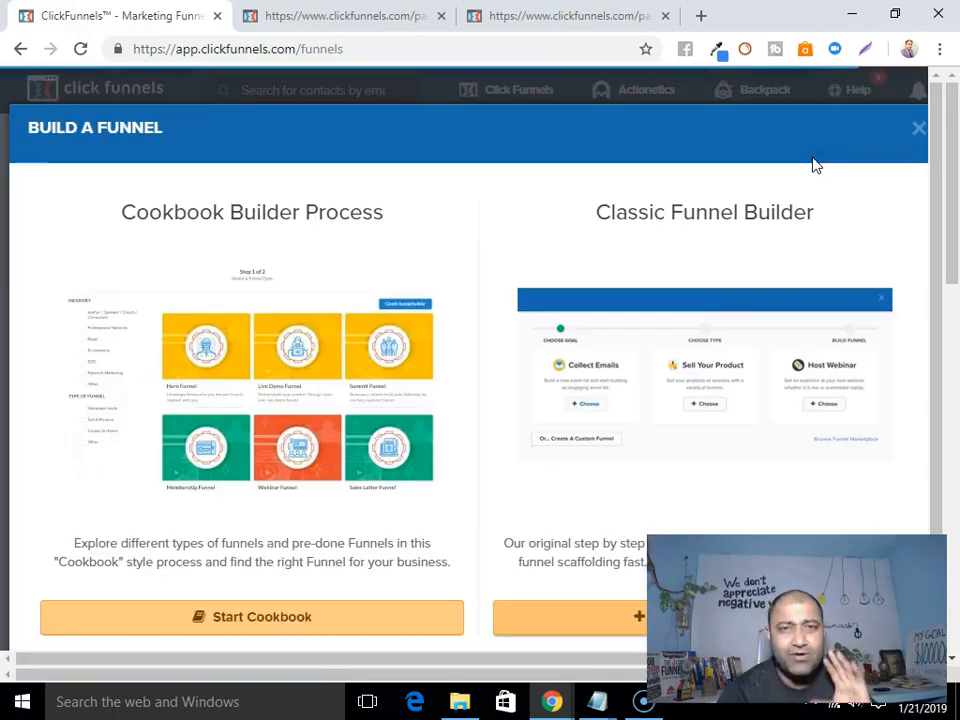
scroll(428, 368, down, 1)
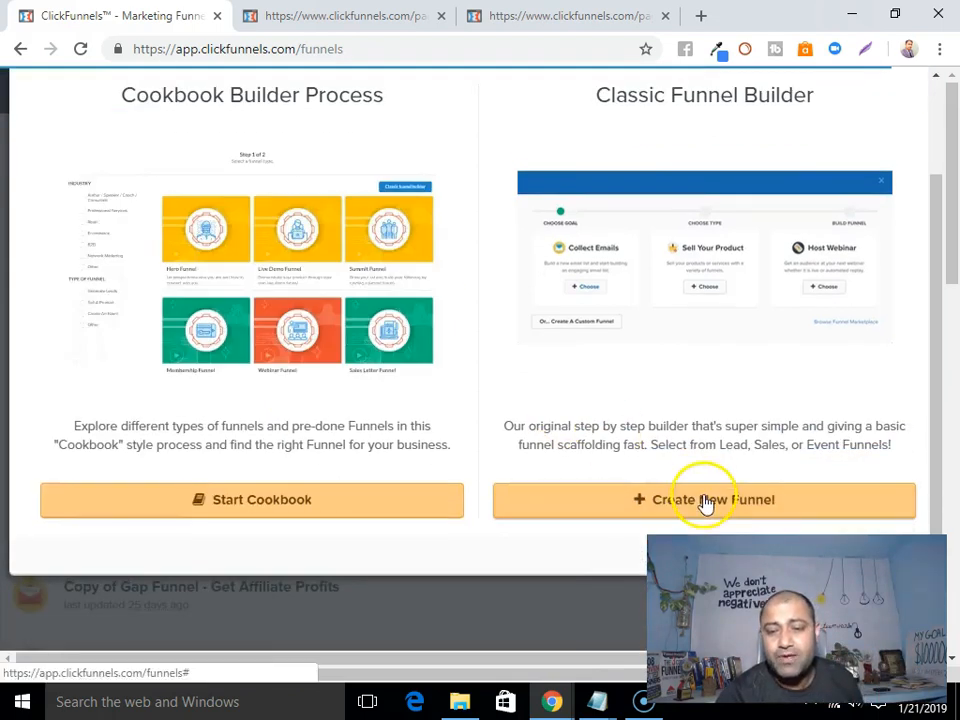
click(707, 505)
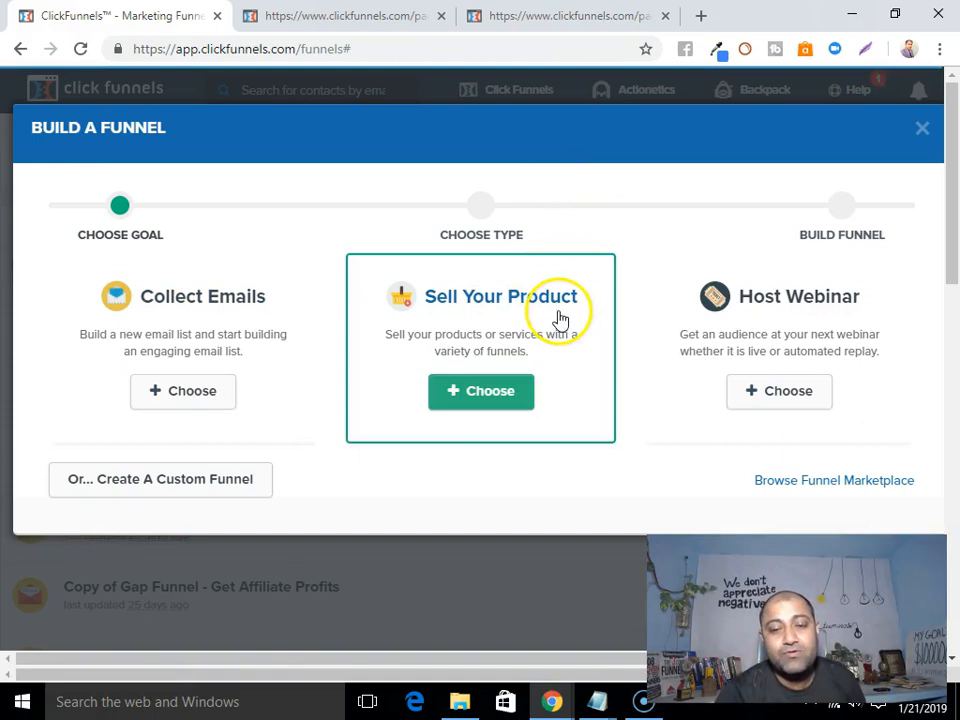
Build a Collect Emails funnel named squeezepage with the group tag squeezepage.
click(195, 393)
click(152, 310)
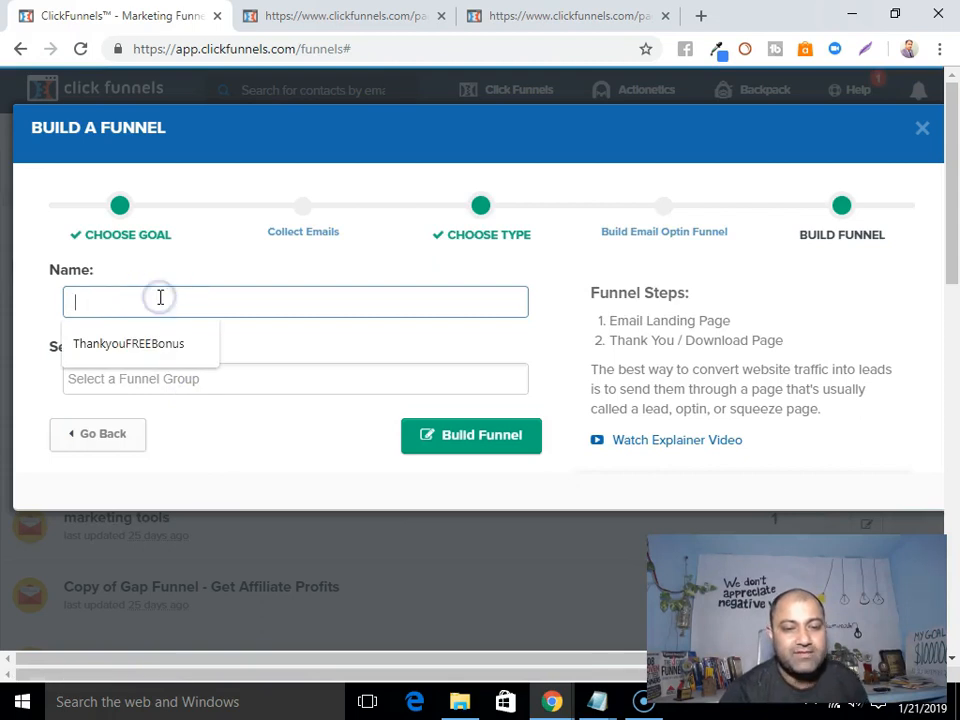
text(squeezepage)
click(151, 383)
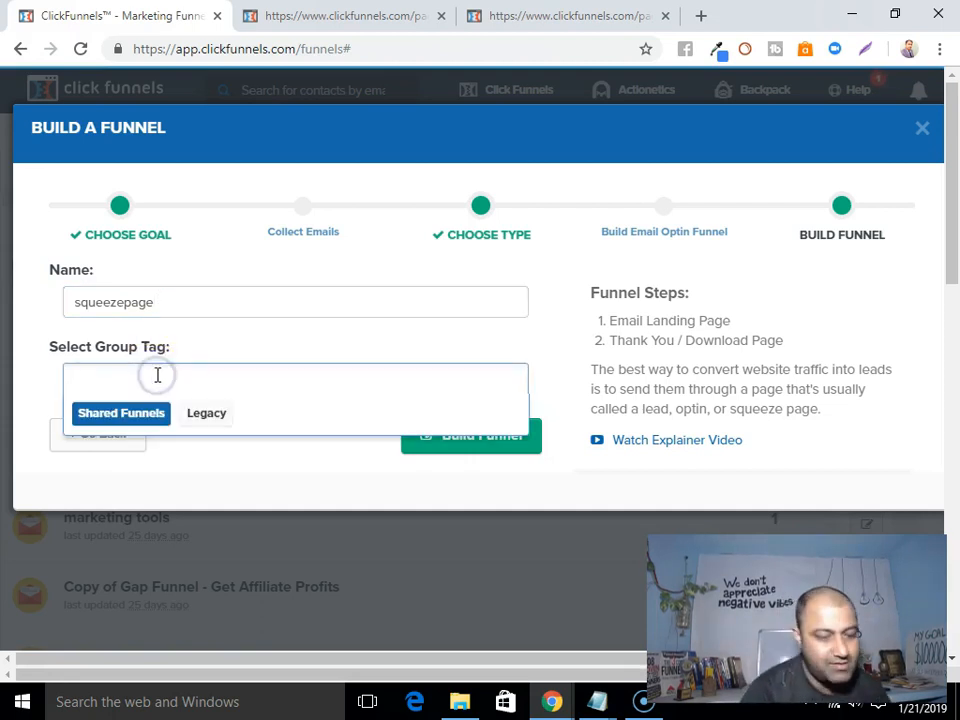
text(sque)
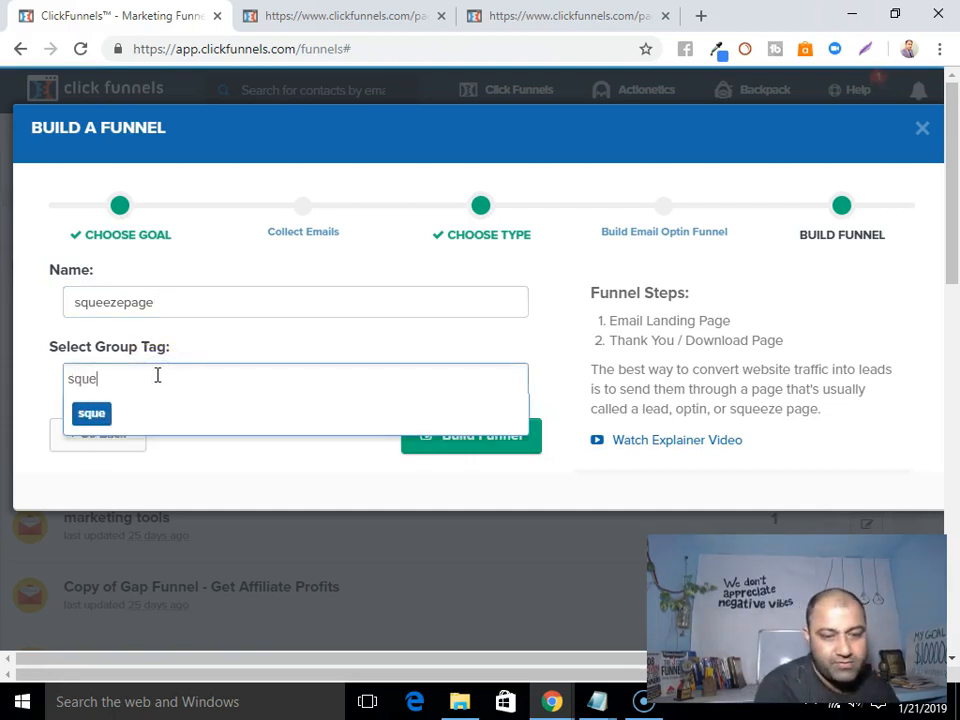
text(ezepage)
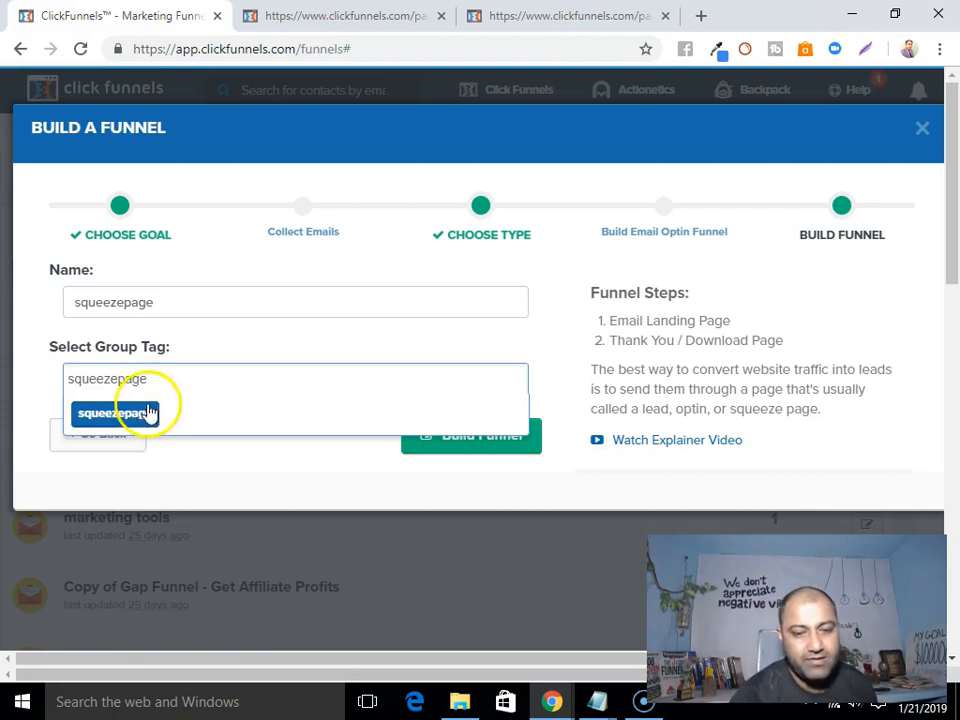
click(145, 412)
click(488, 436)
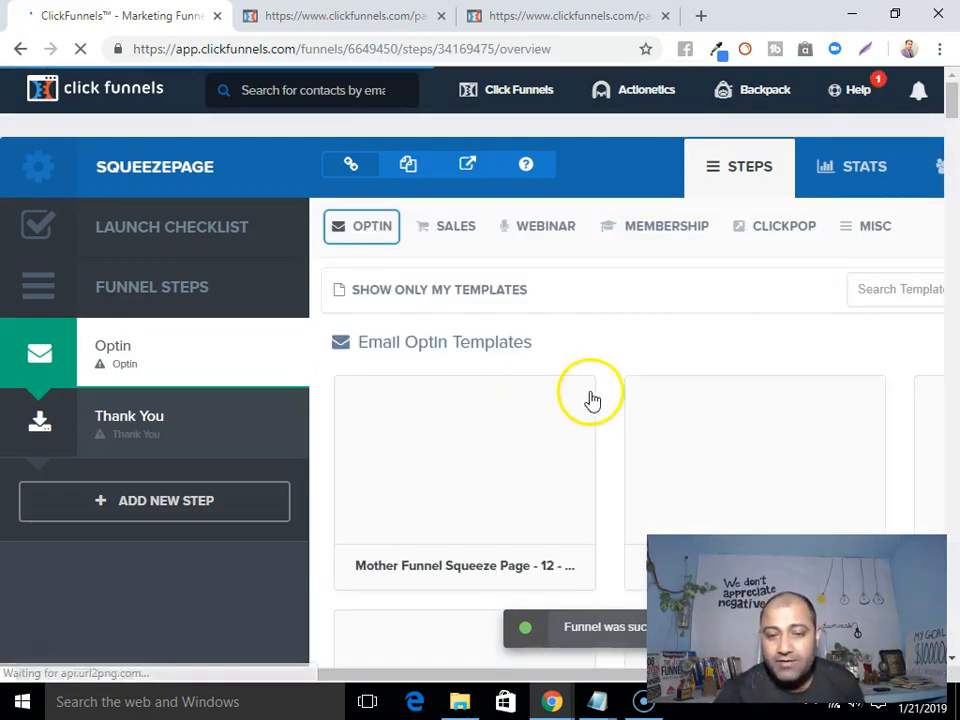
Browse the optin templates and preview Mother Funnel Vintage Squeeze - 2 in a new tab.
scroll(531, 459, down, 5)
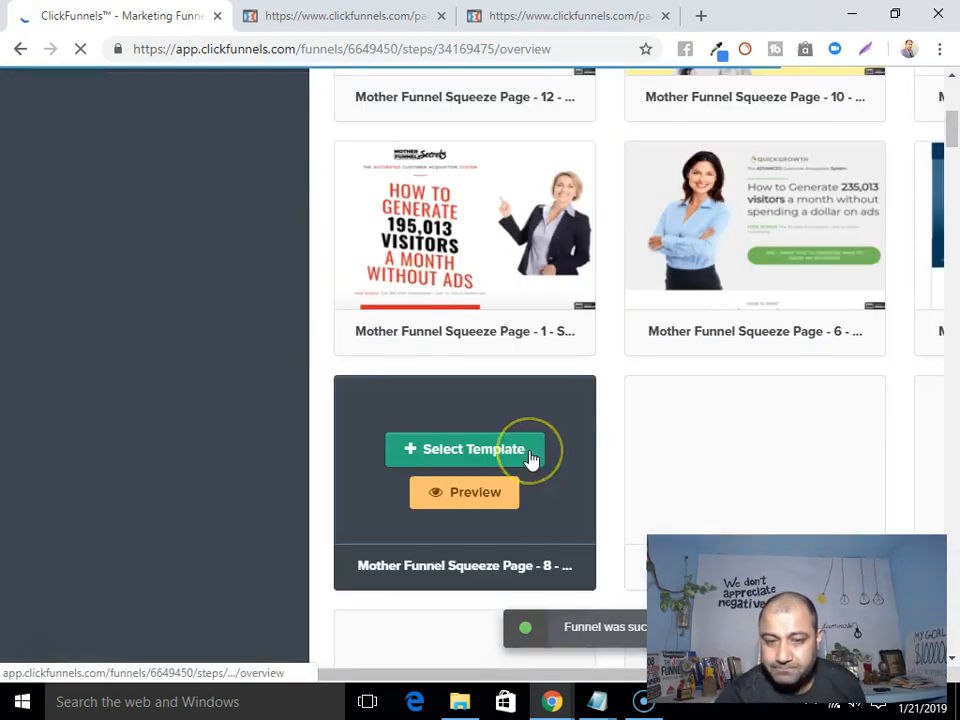
scroll(531, 459, down, 1)
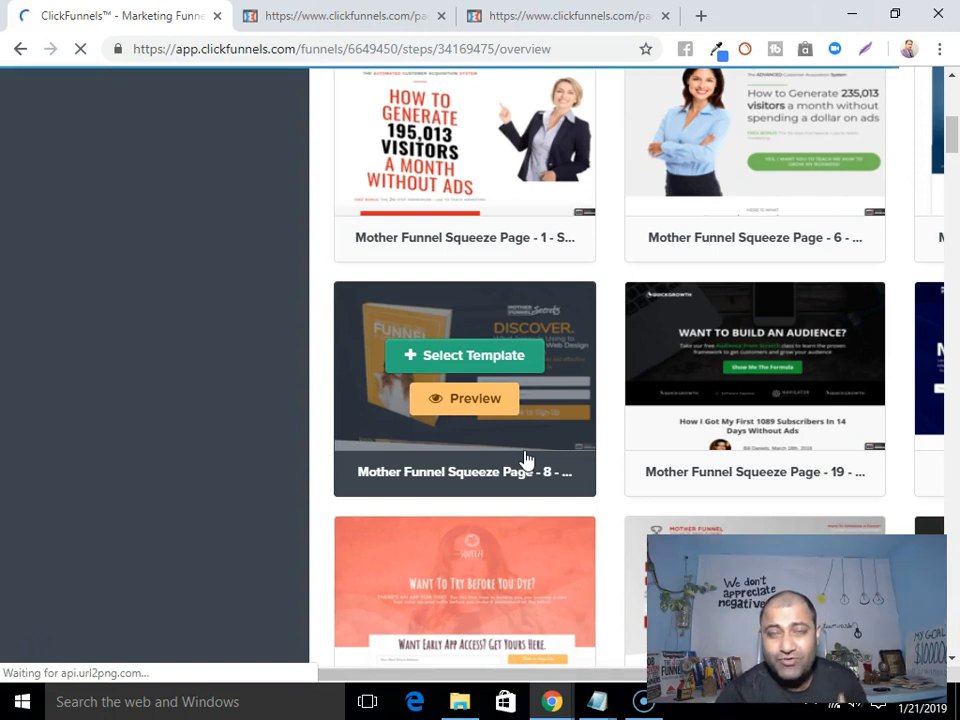
scroll(535, 457, down, 1)
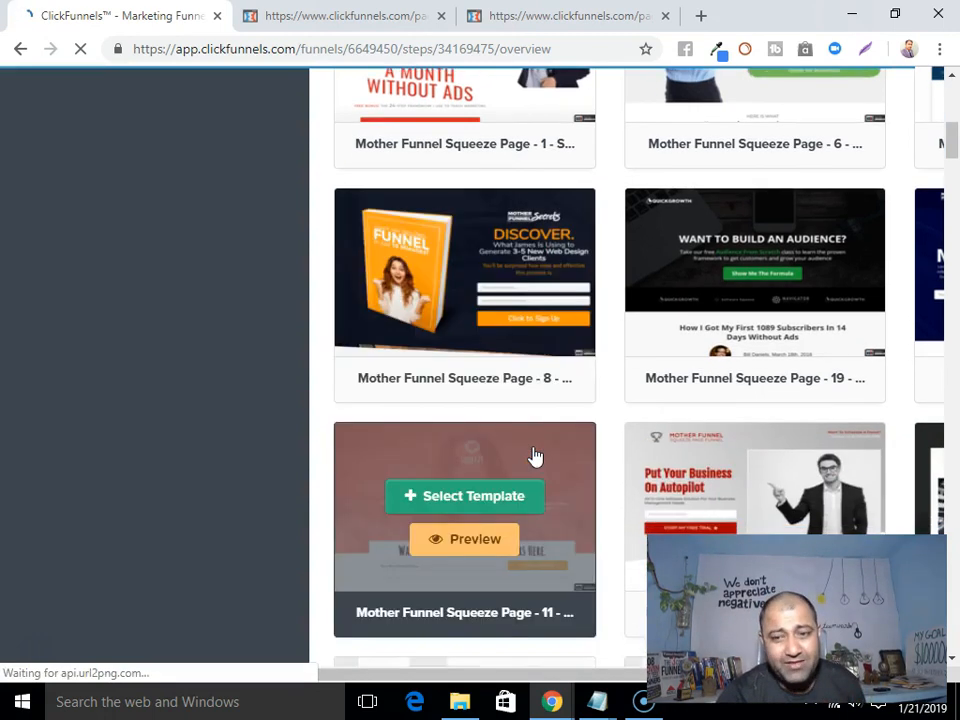
scroll(535, 457, down, 3)
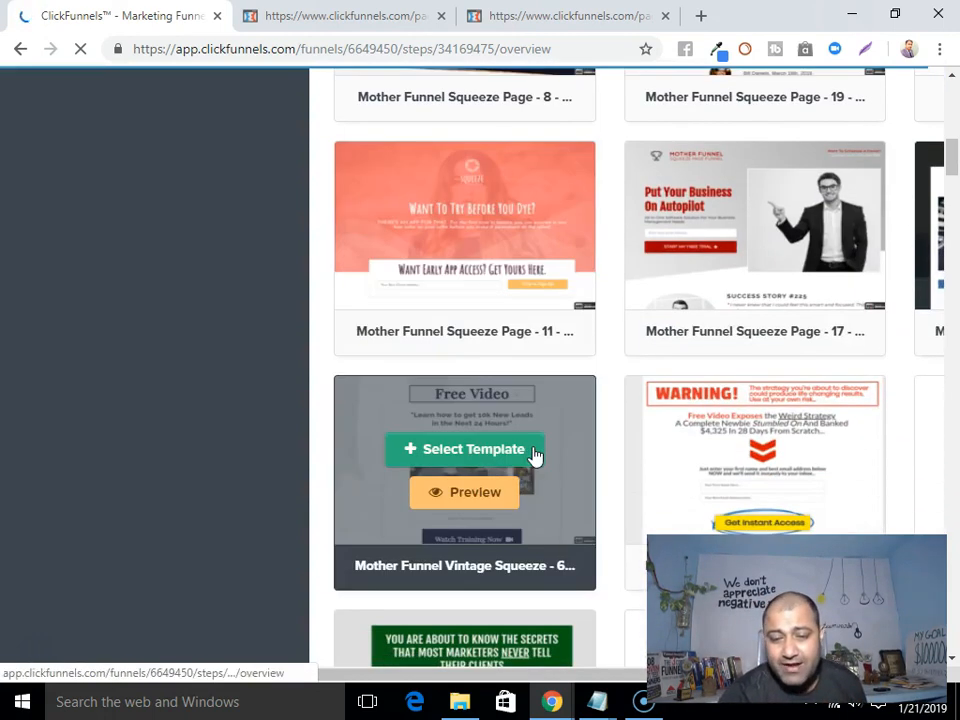
scroll(573, 452, down, 3)
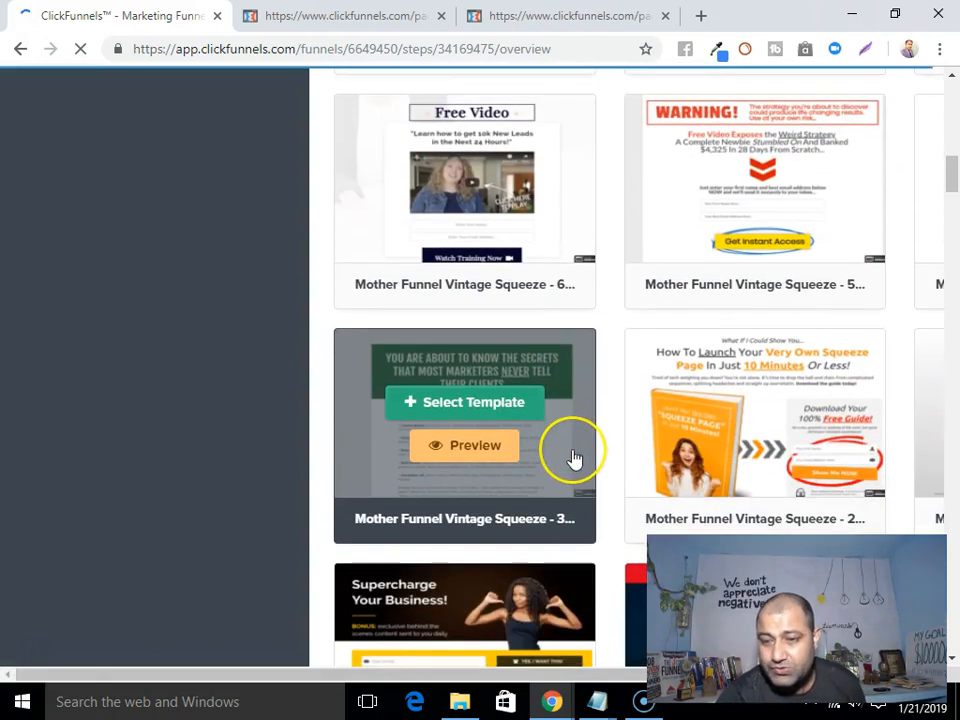
scroll(574, 458, down, 1)
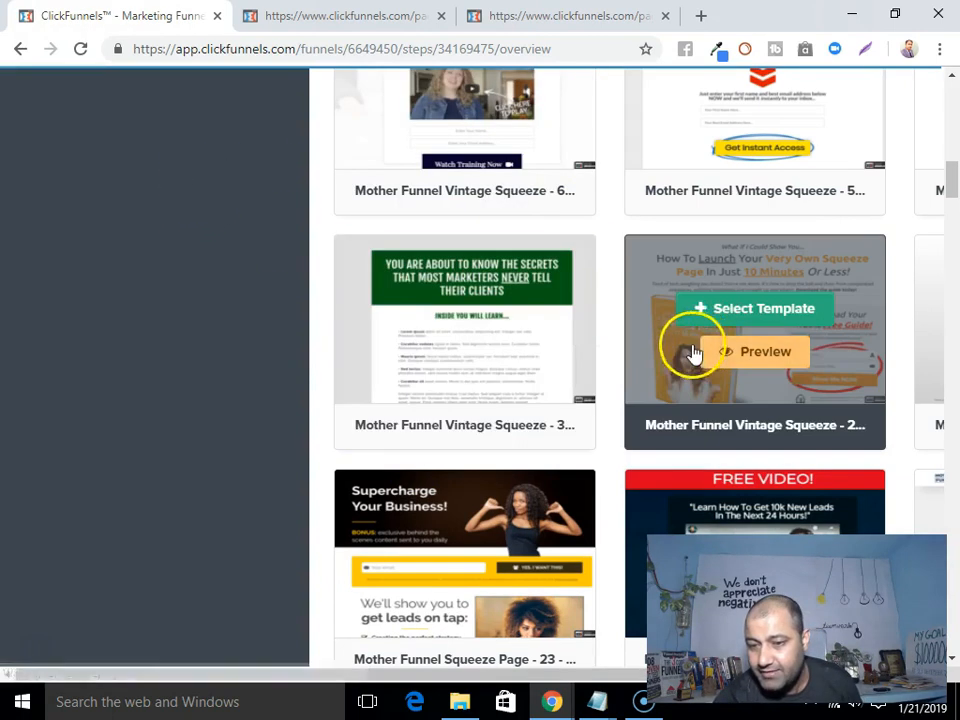
click(774, 352)
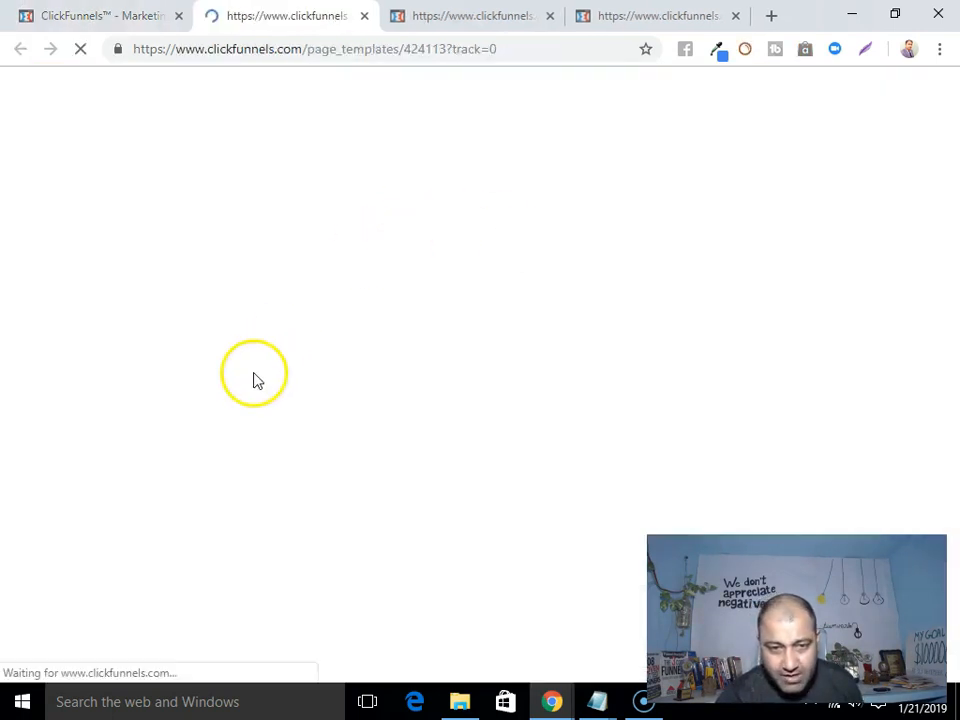
scroll(253, 382, down, 4)
scroll(253, 382, down, 1)
scroll(253, 382, up, 5)
scroll(253, 382, down, 5)
scroll(253, 382, up, 5)
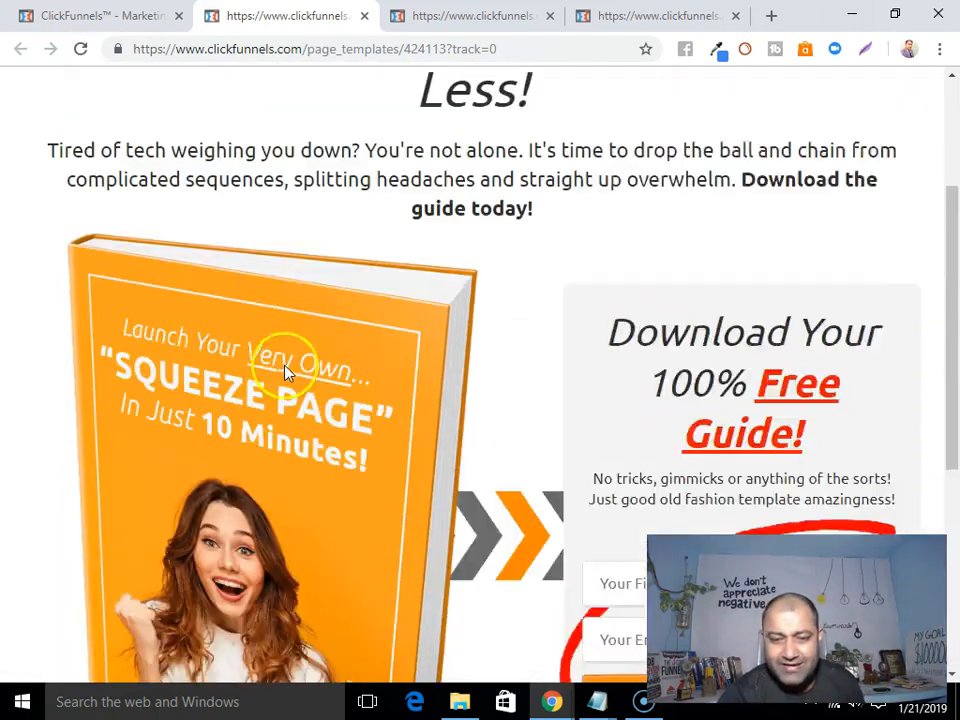
Apply the Mother Funnel Vintage Squeeze - 2 template to the Optin step and edit that page.
click(127, 12)
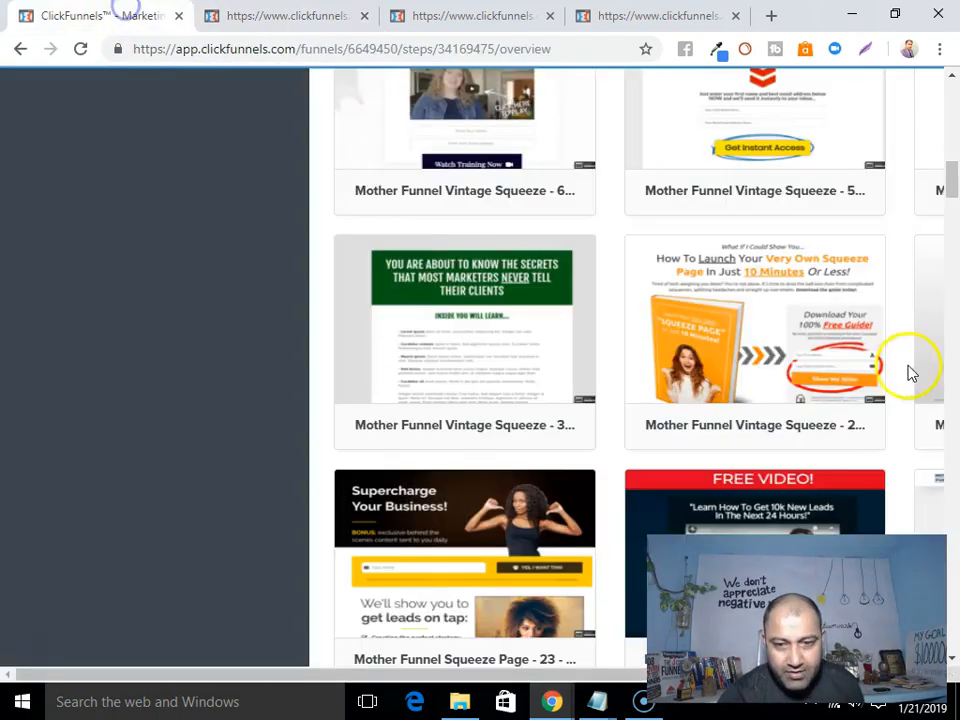
mouse_move(765, 364)
click(764, 314)
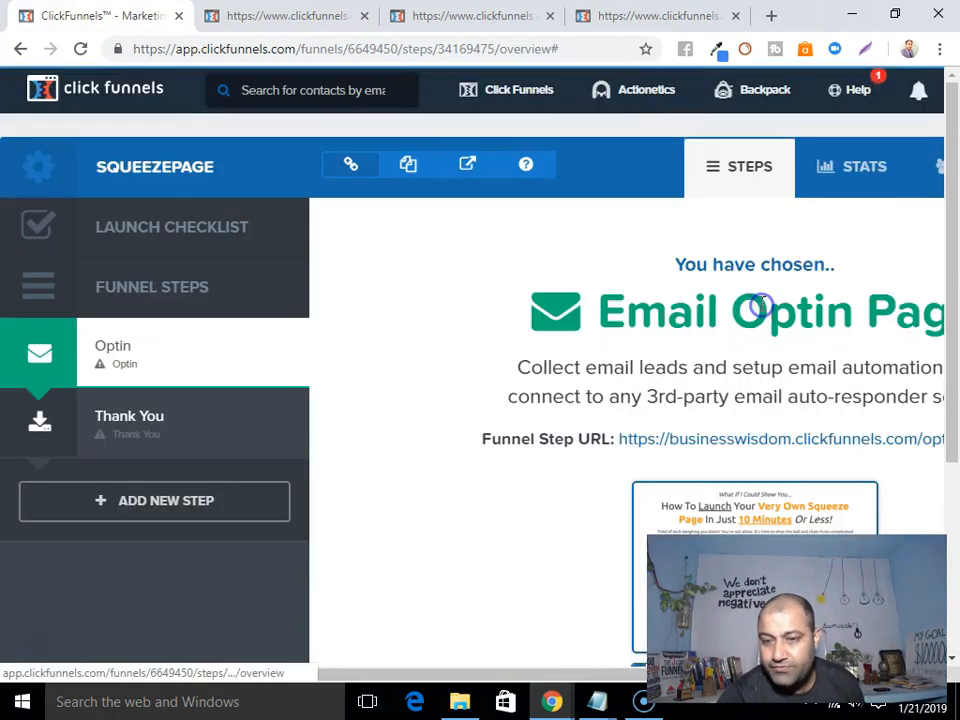
scroll(572, 420, down, 3)
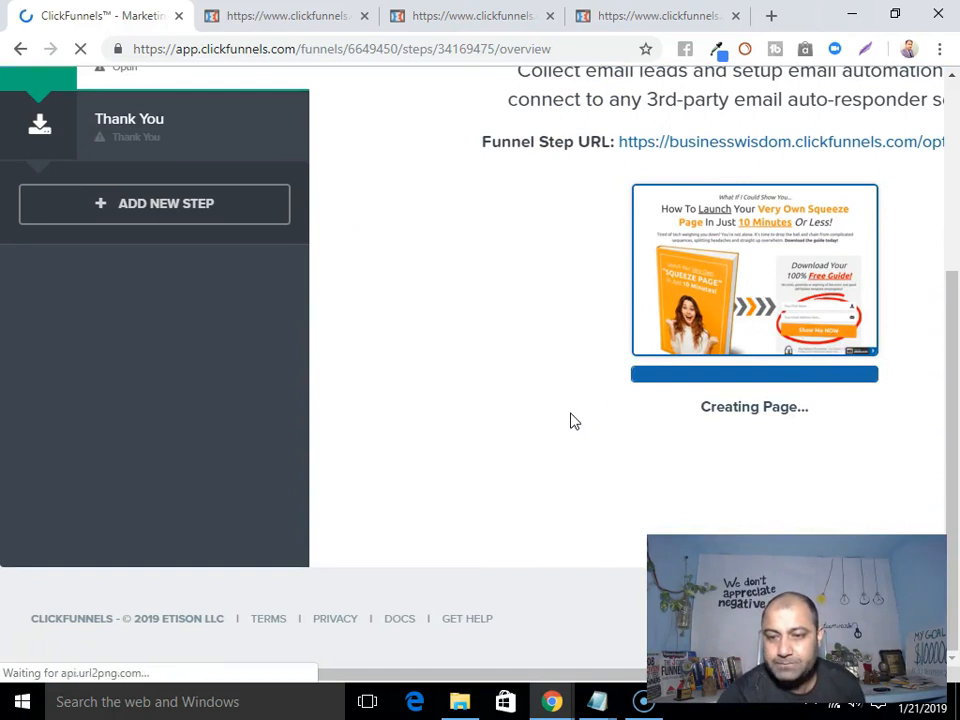
scroll(512, 412, down, 2)
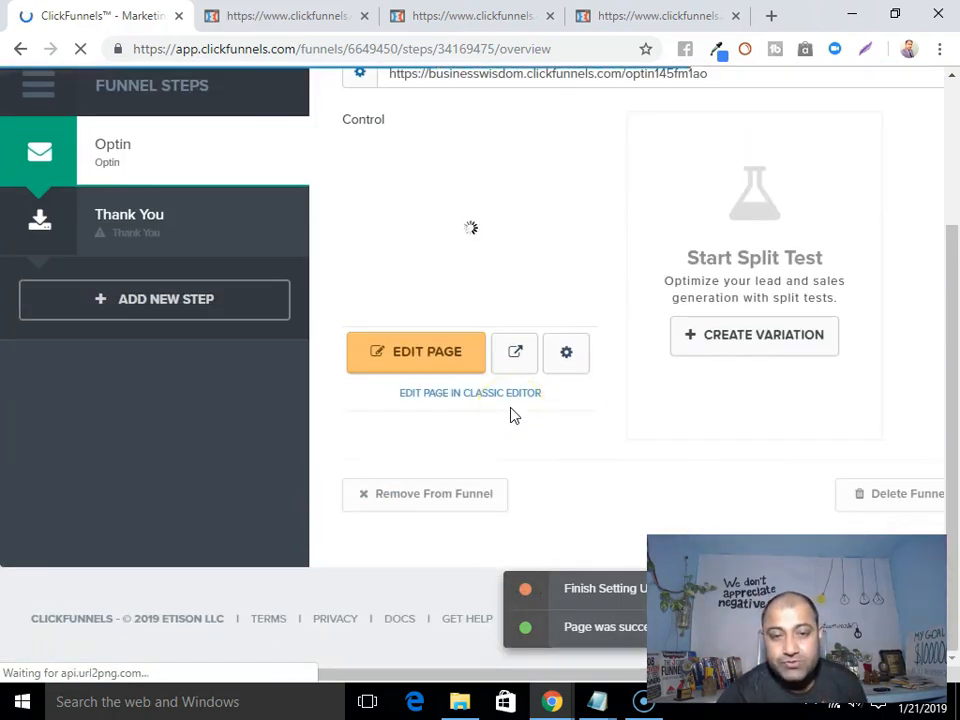
click(427, 358)
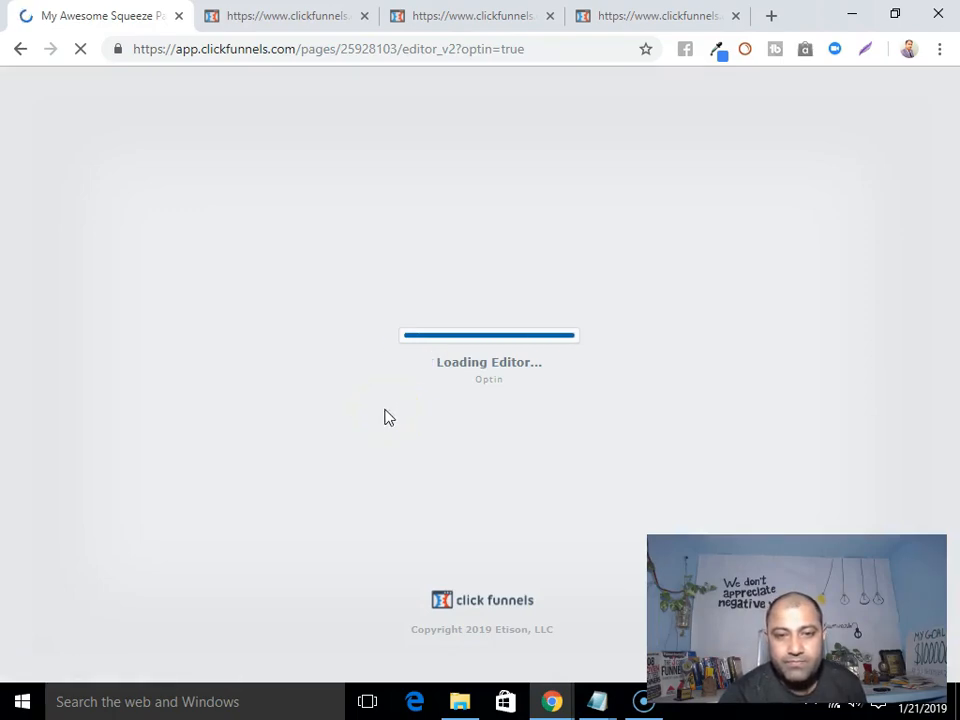
scroll(497, 266, down, 3)
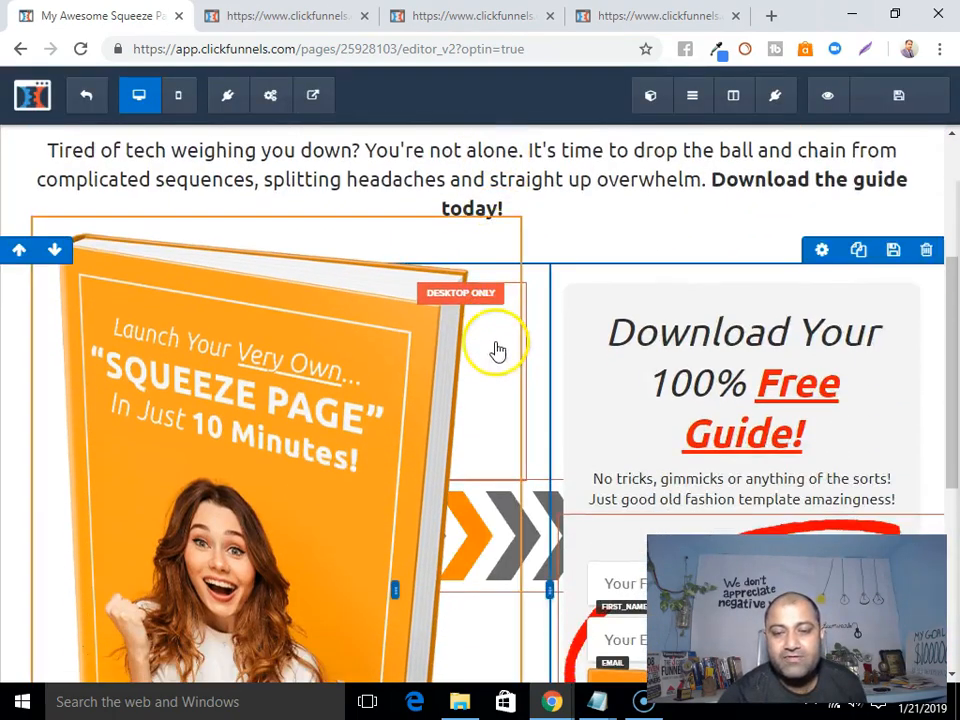
Replace the pre-headline text with 'FREE REPORT REVEALS......'.
scroll(495, 342, down, 3)
scroll(493, 352, up, 6)
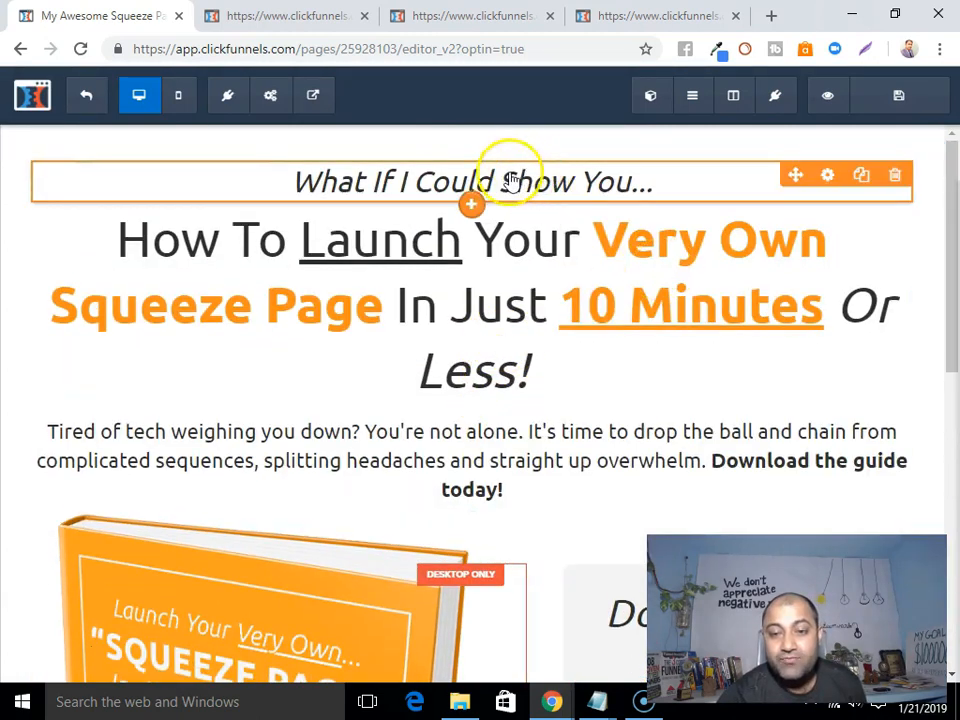
click(424, 182)
click(298, 180)
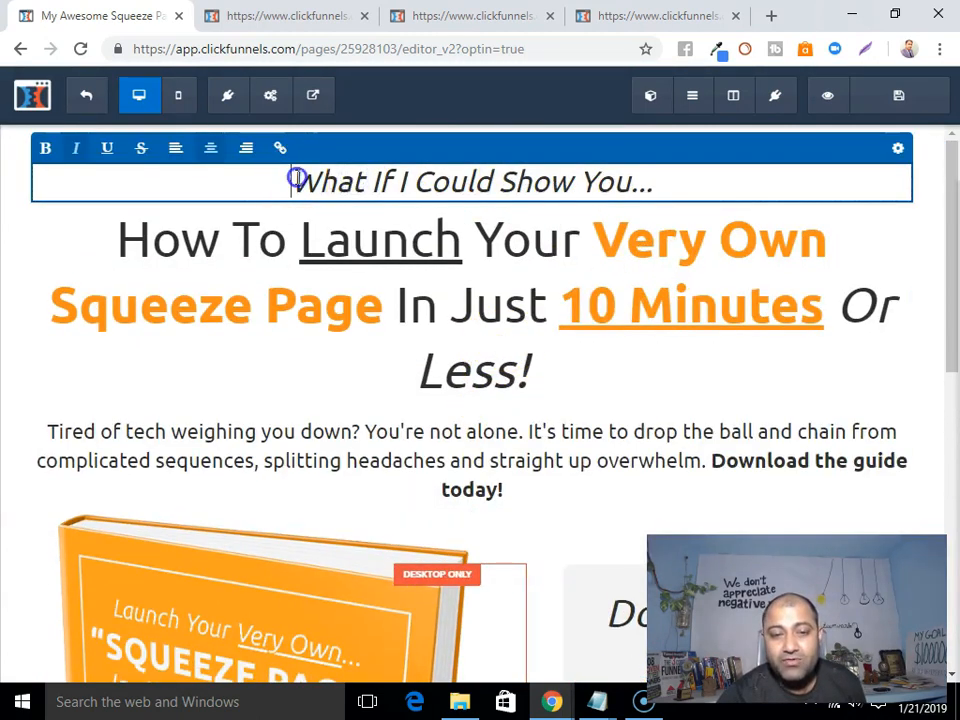
drag(298, 180, 750, 180)
key(BackSpace)
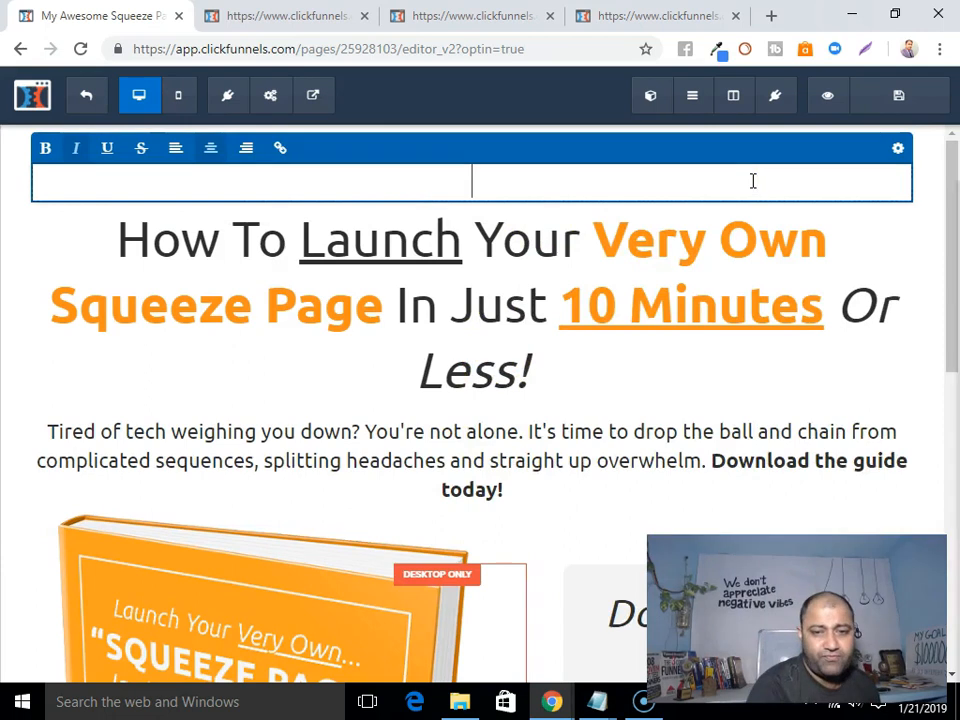
text(FREE REPOrt)
key(BackSpace)
key(BackSpace)
key(BackSpace)
text(RT RE)
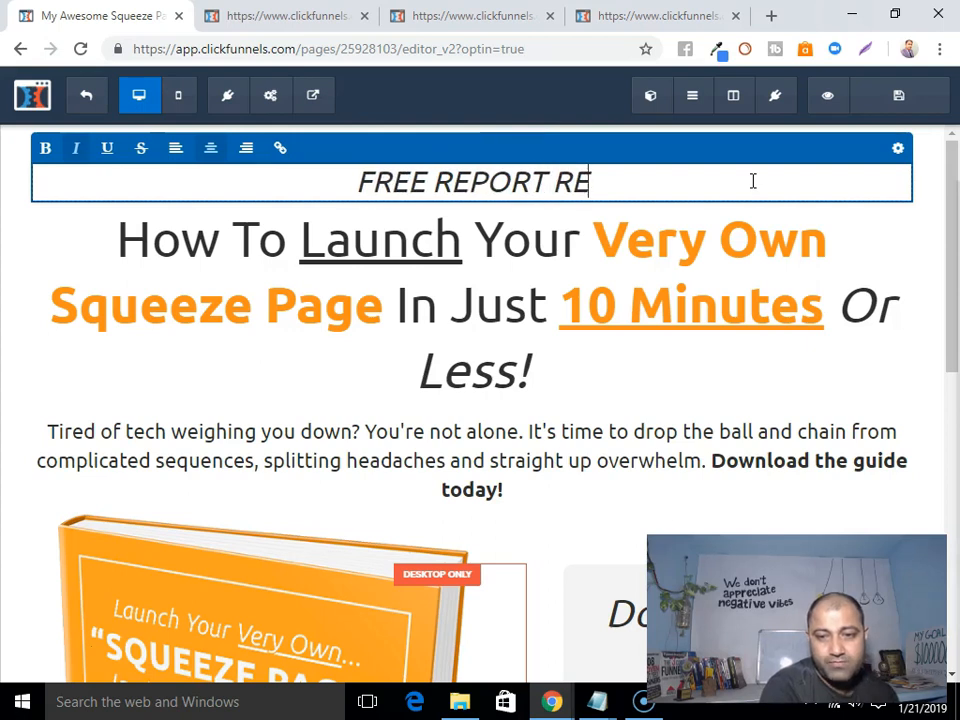
text(VEALS......)
click(591, 203)
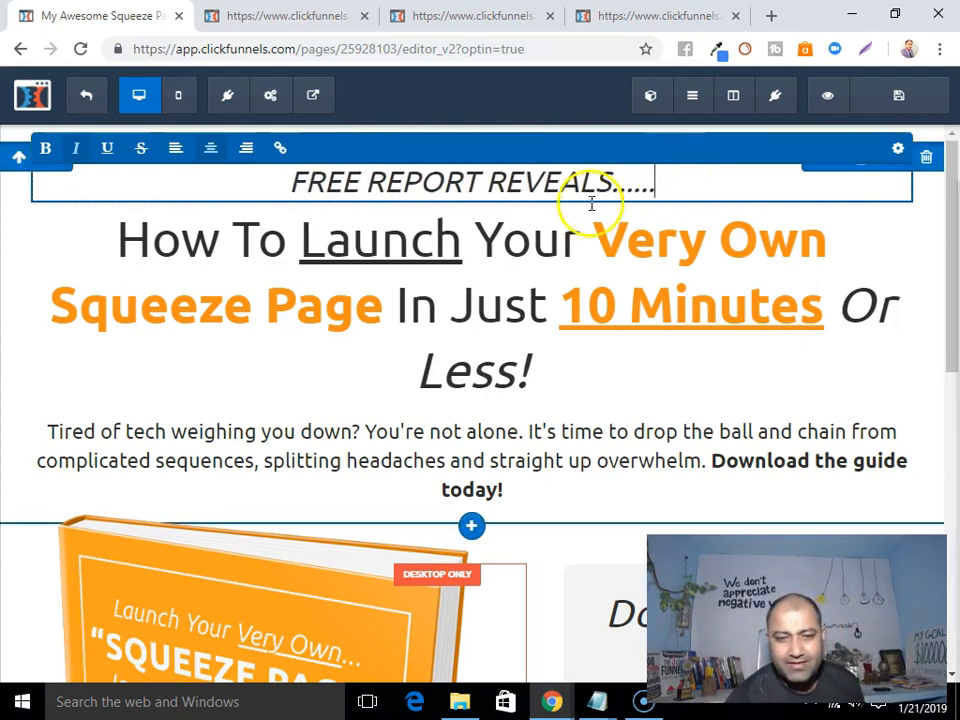
click(446, 281)
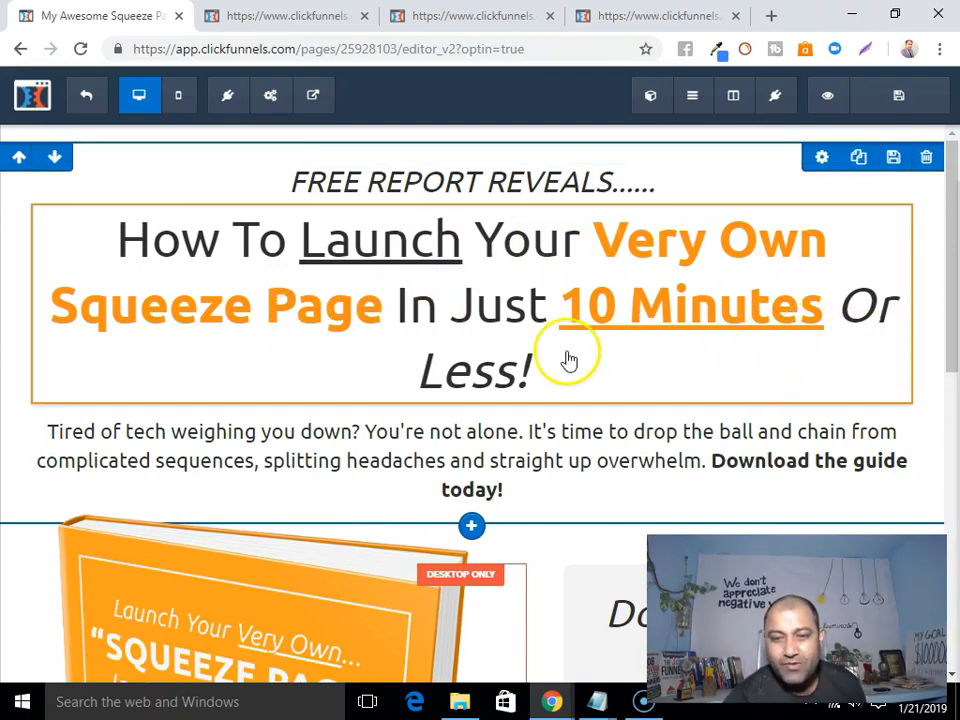
scroll(566, 356, down, 2)
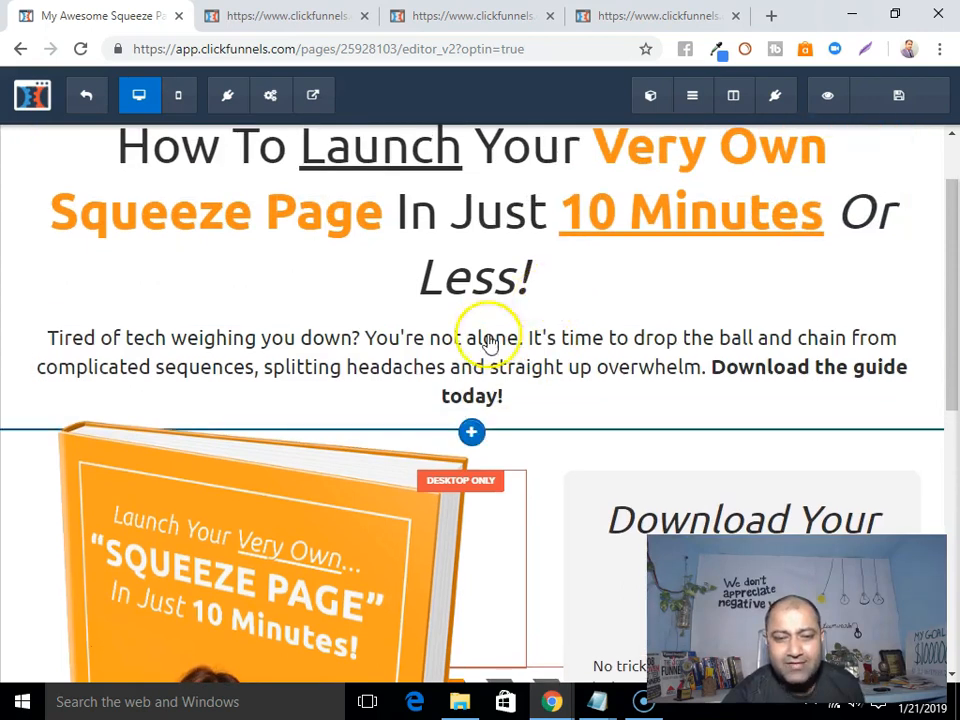
Replace the paragraph under the headline with 'Even If you're a beginner or have no technical skills!'.
click(358, 342)
drag(53, 341, 710, 408)
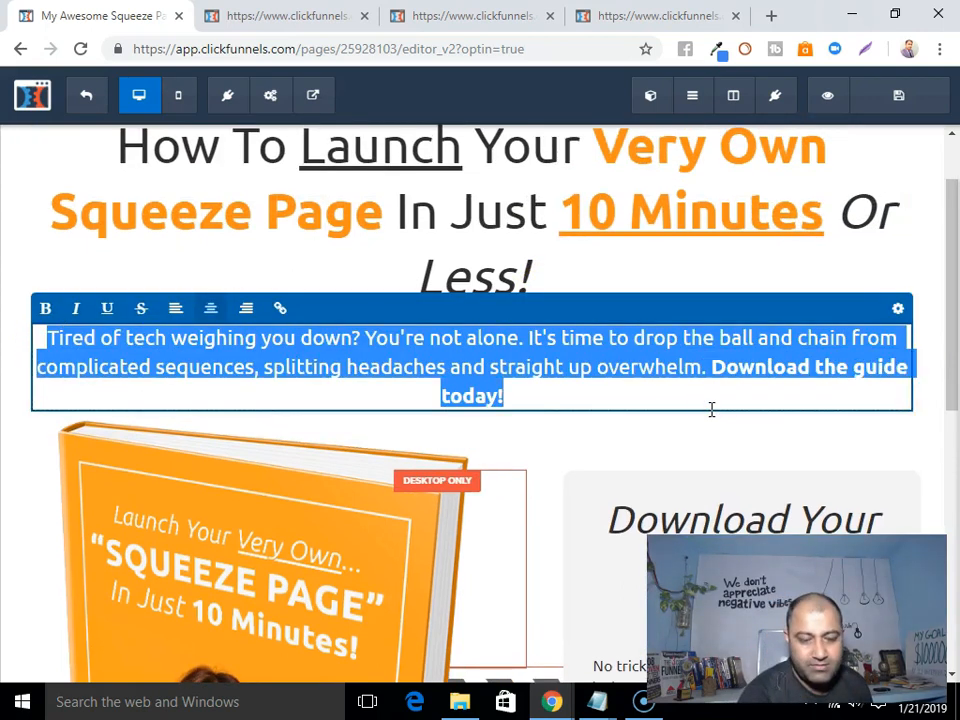
key(BackSpace)
text(Even If you)
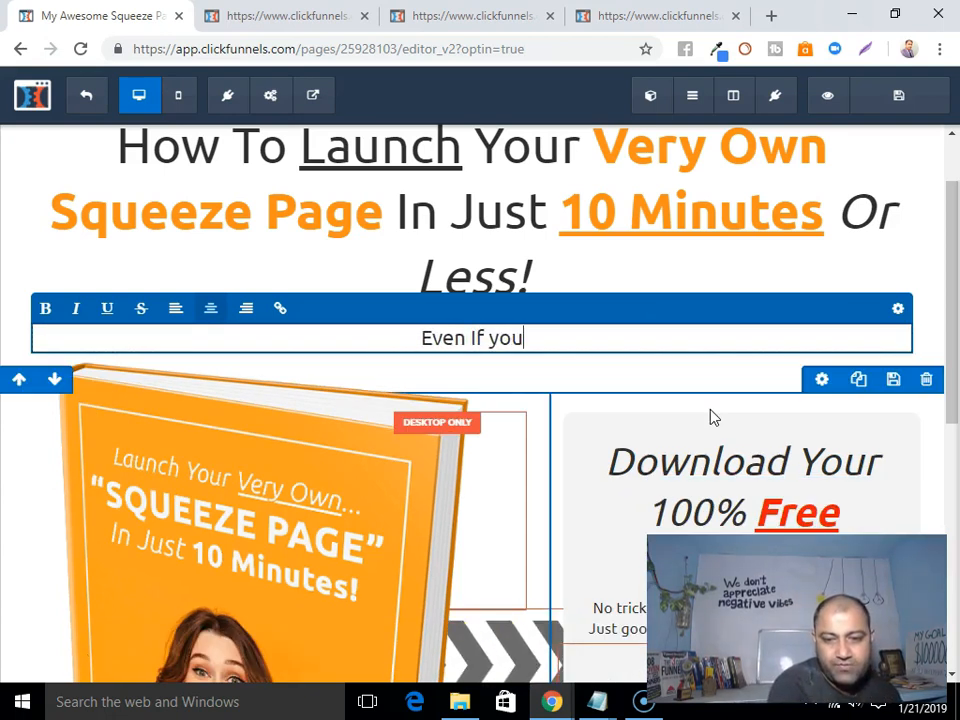
text('re a begine)
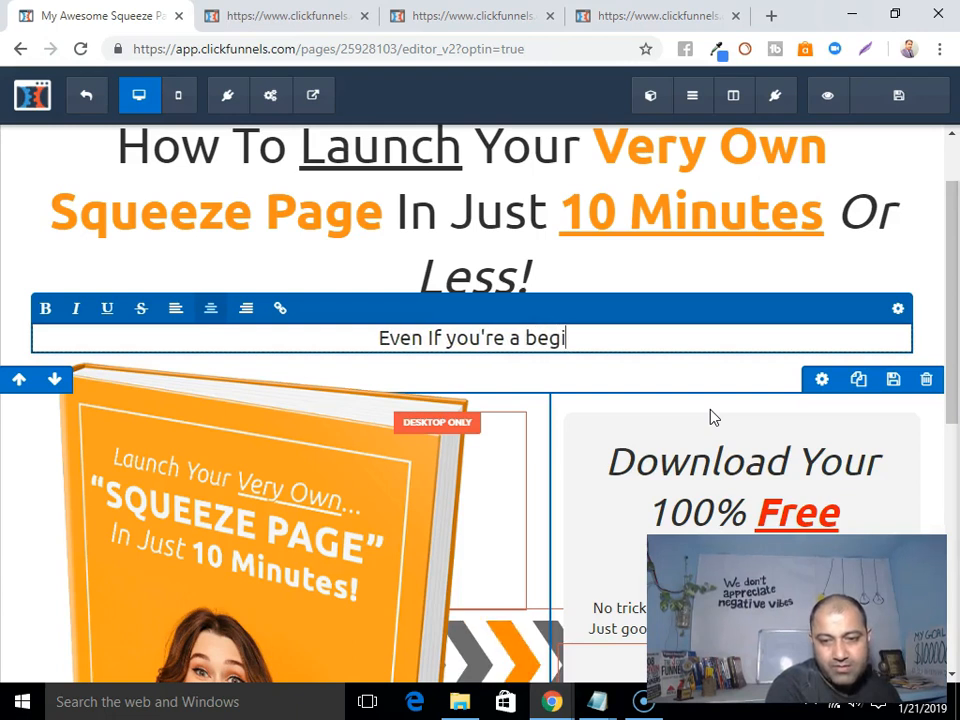
key(BackSpace)
key(BackSpace)
text(nner)
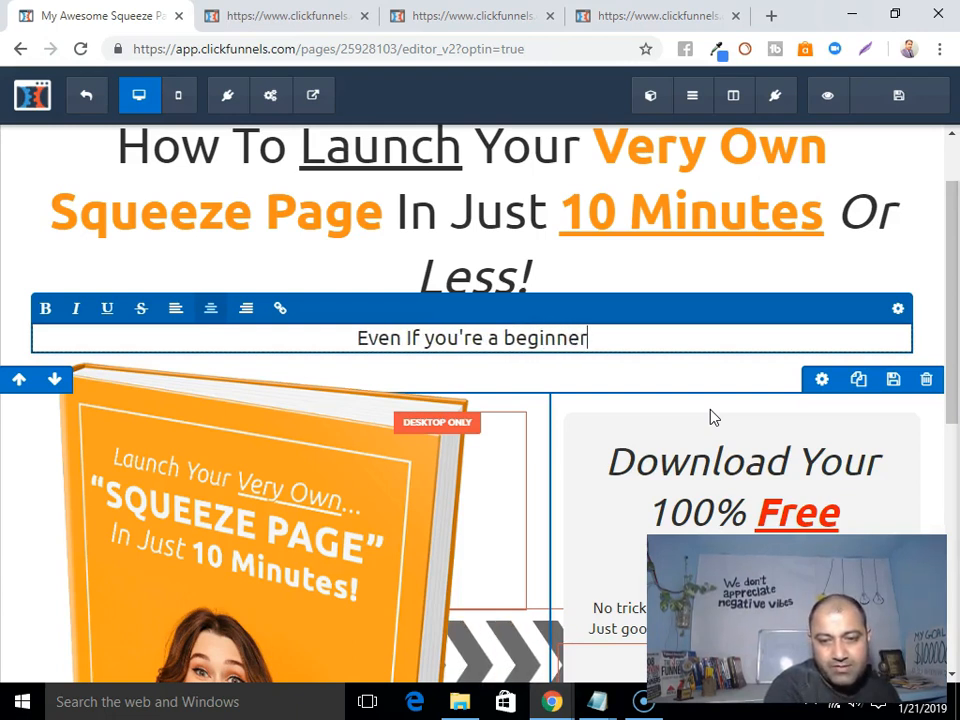
text( or have )
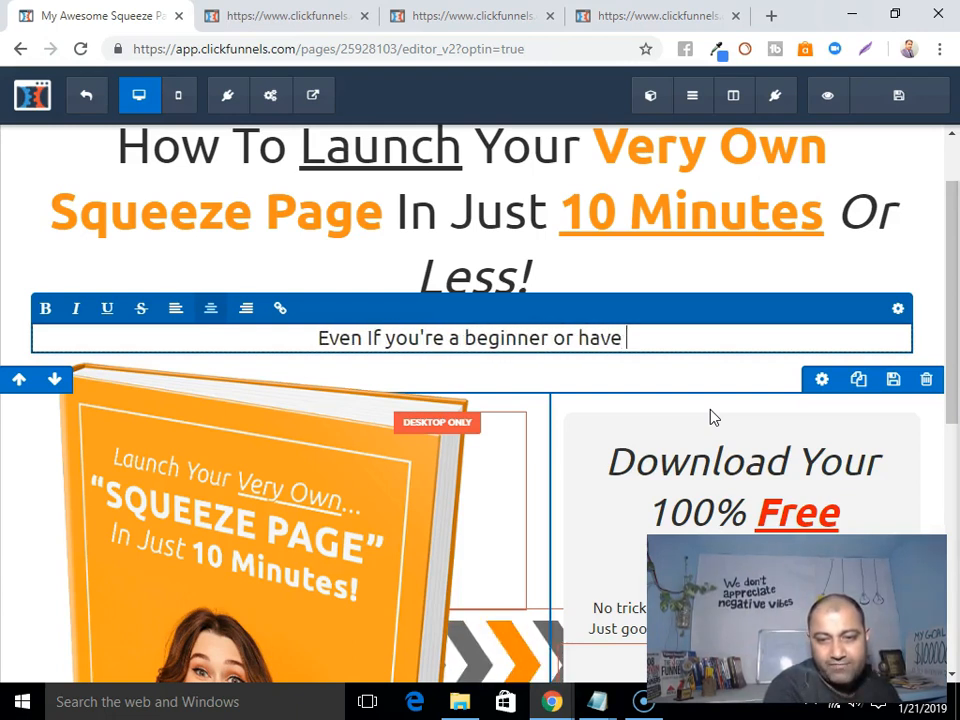
text(no technical )
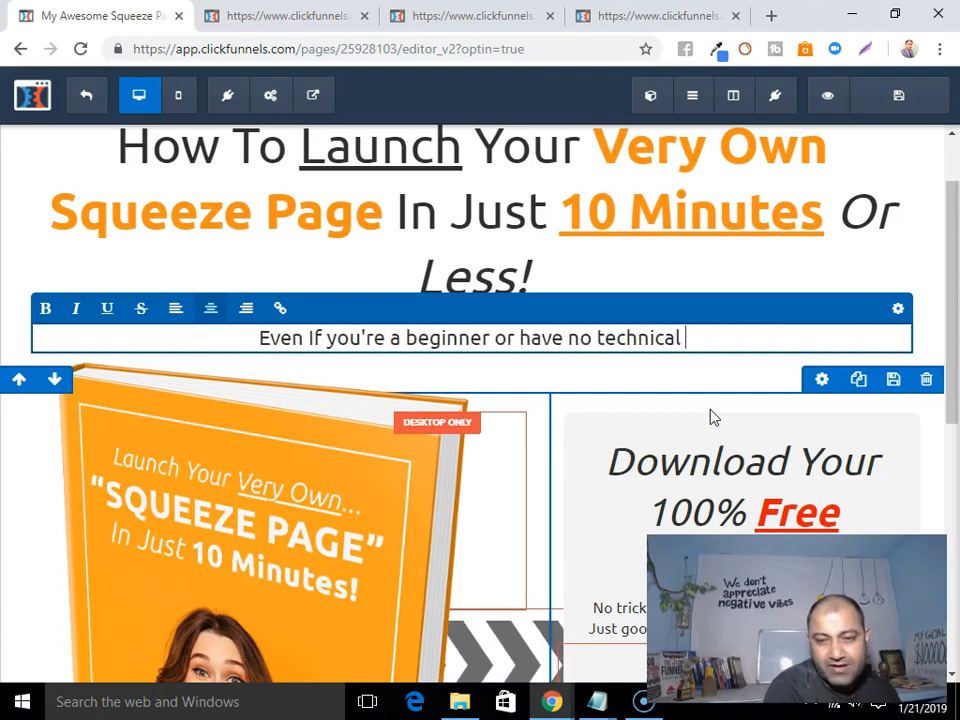
text(skills)
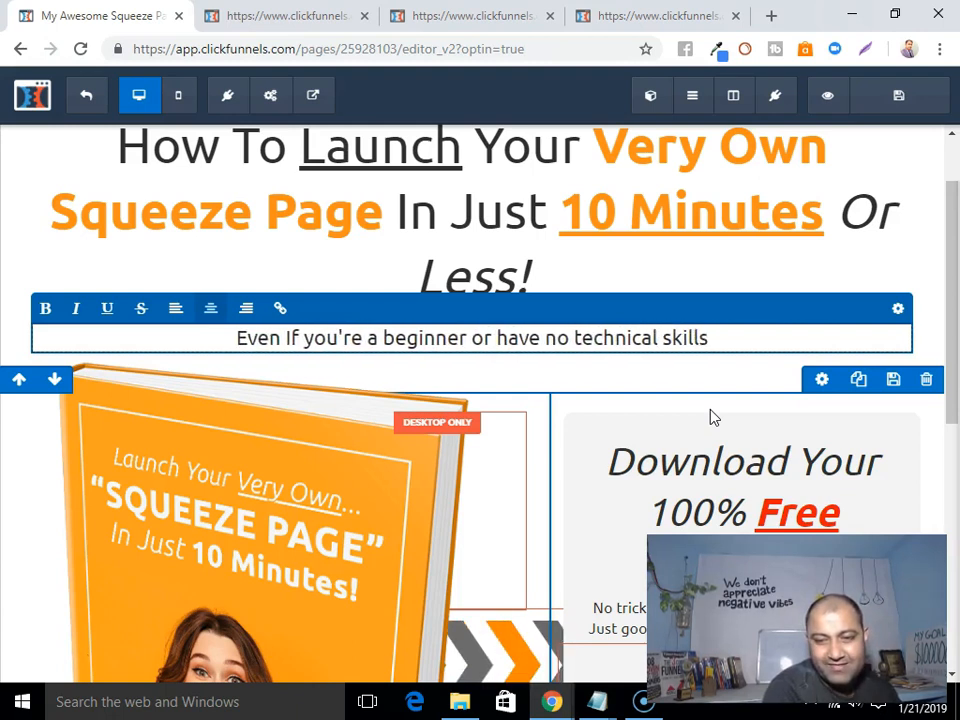
text(!)
click(707, 414)
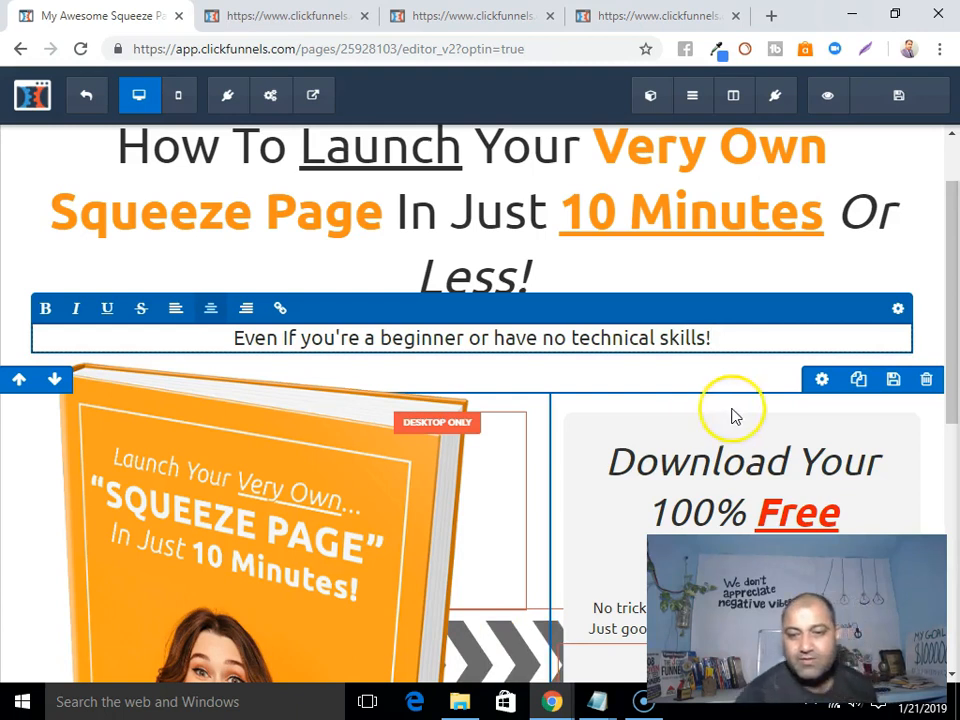
click(891, 386)
Increase the new subheadline's font size to 28.
click(281, 336)
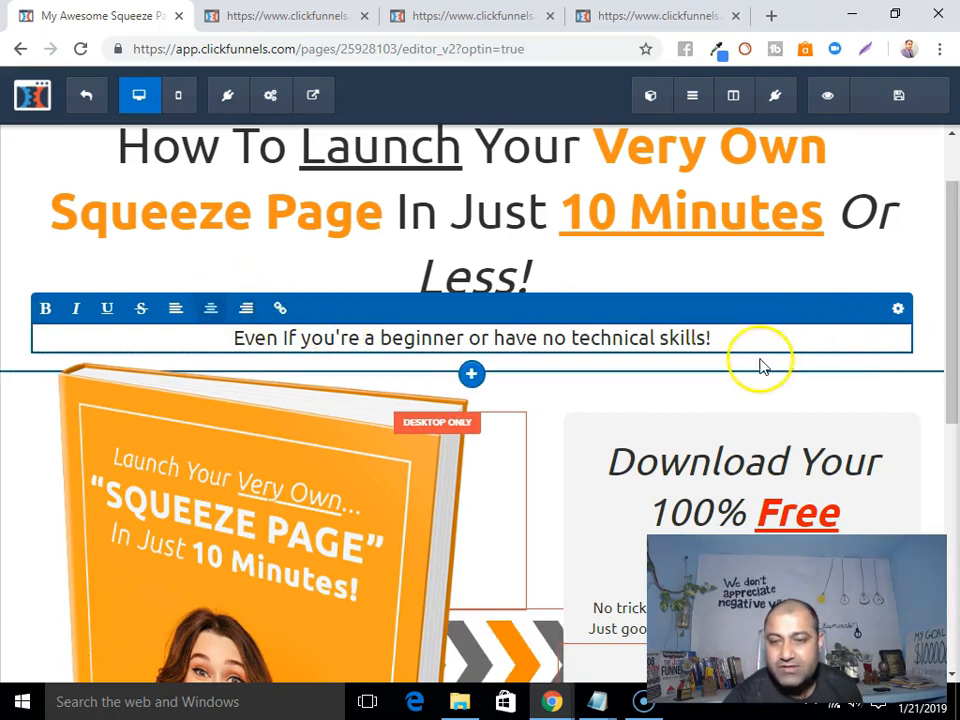
drag(726, 339, 193, 340)
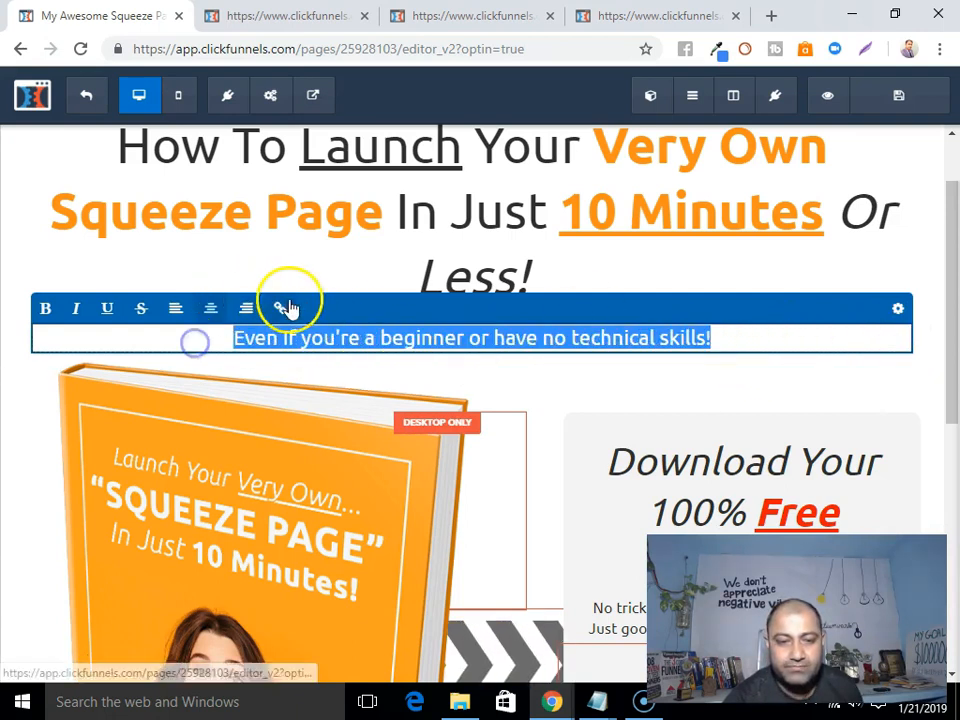
click(897, 313)
drag(762, 336, 773, 335)
Change the word Launch to CREATE in the main headline.
click(532, 305)
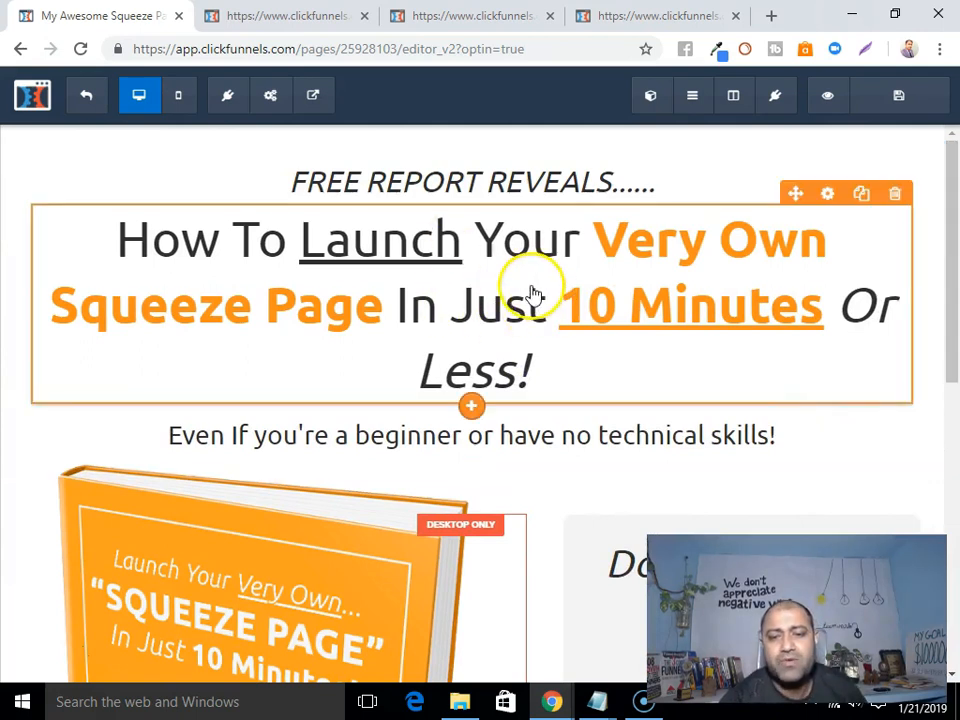
click(120, 251)
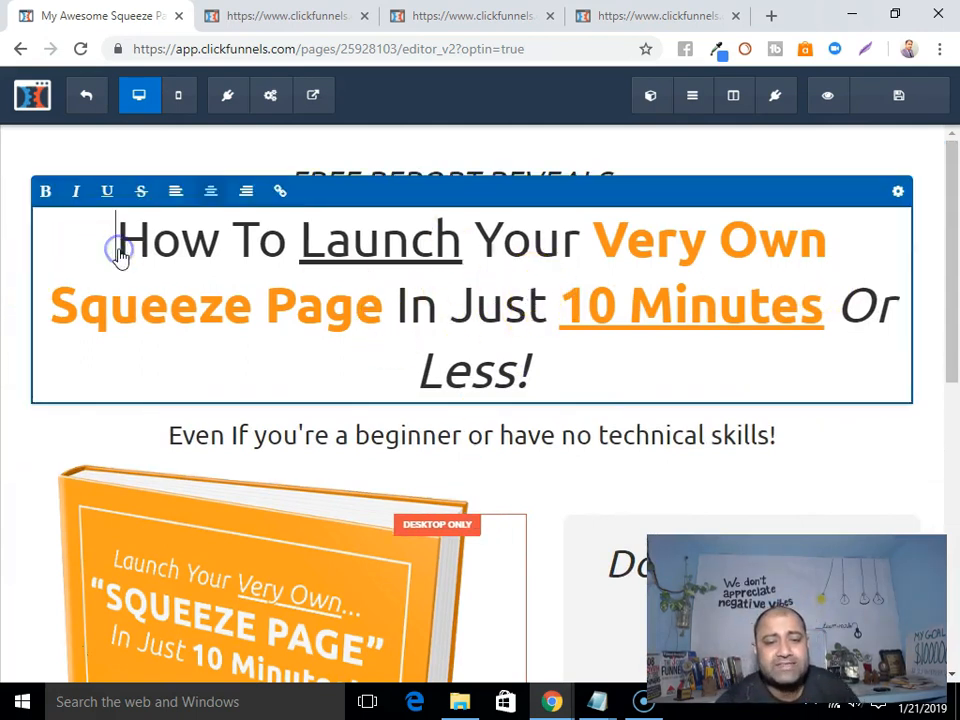
drag(225, 242, 148, 242)
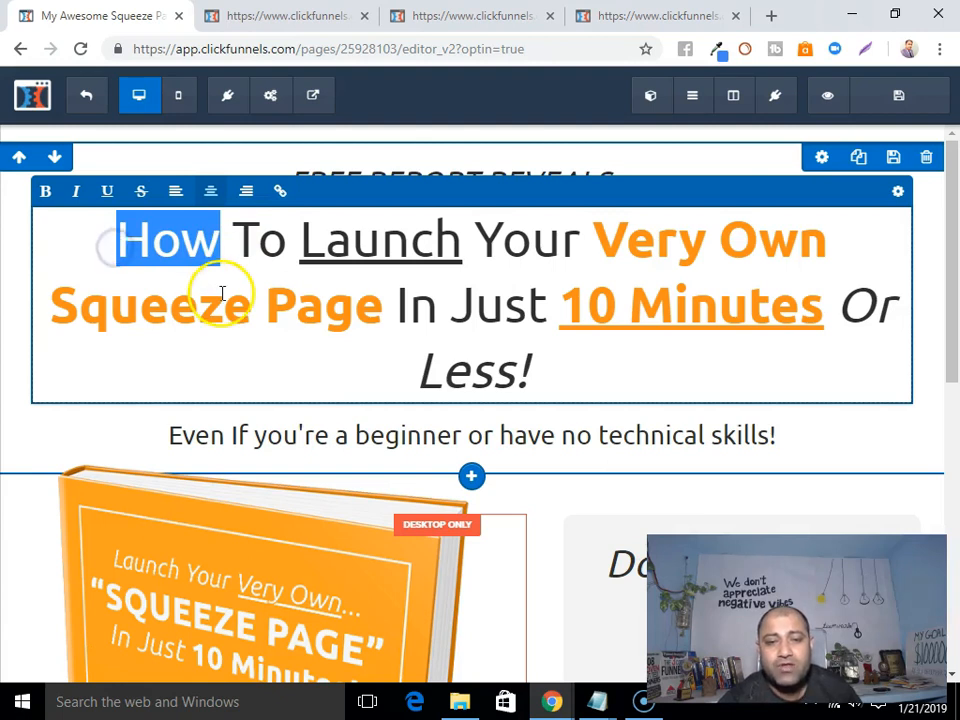
click(525, 139)
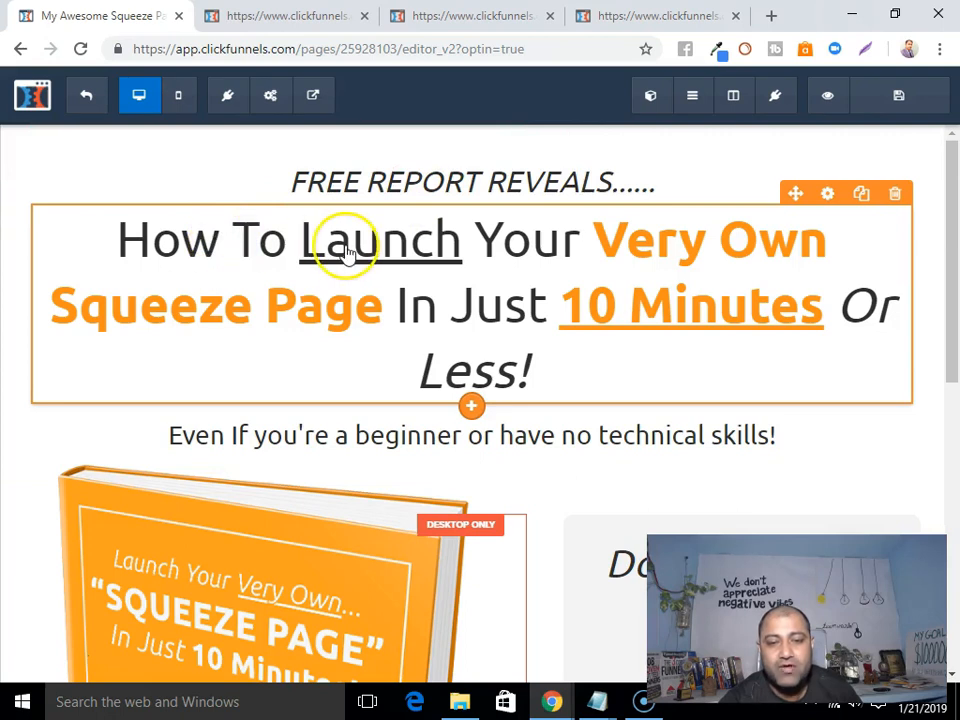
click(465, 251)
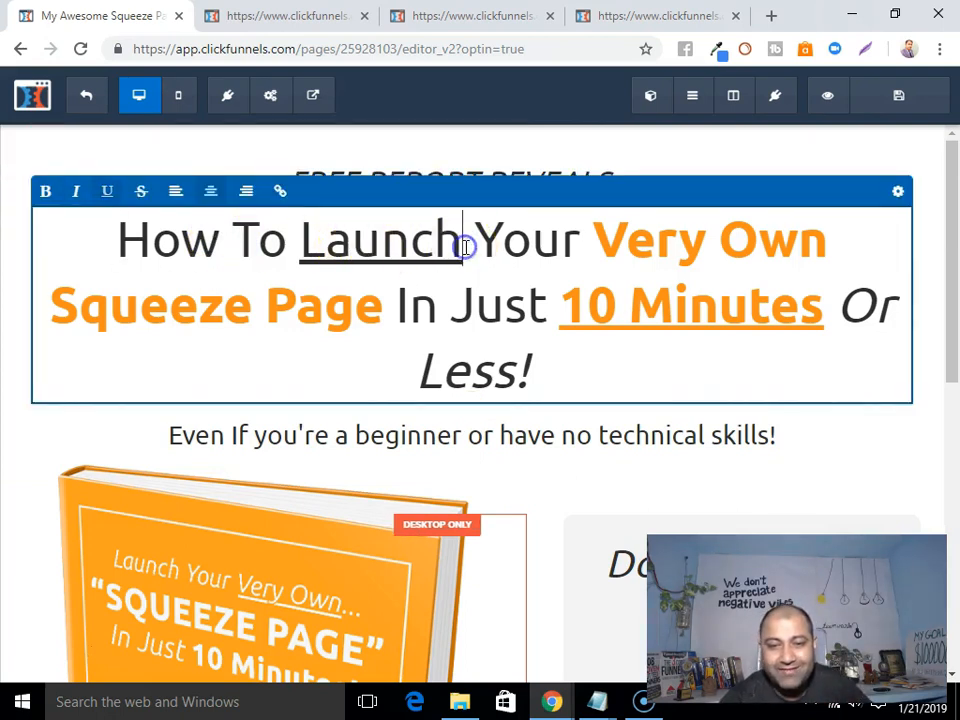
key(BackSpace)
key(BackSpace)
key(BackSpace)
key(BackSpace)
key(BackSpace)
key(BackSpace)
text(CREATE)
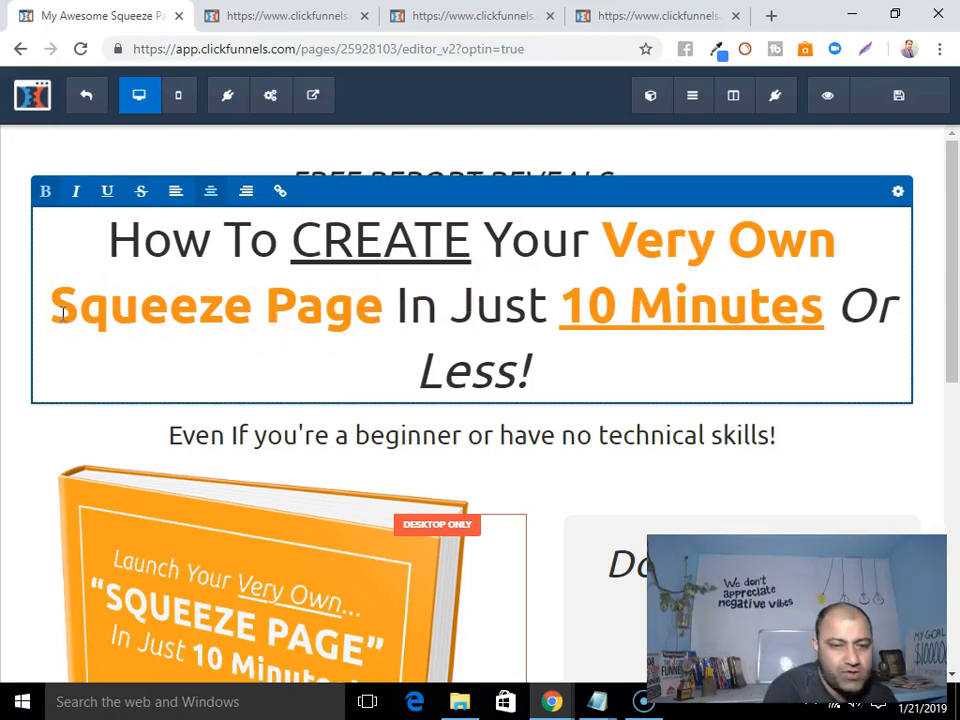
Insert 'Professional Looking' before 'Squeeze Page' in the headline.
text(Po)
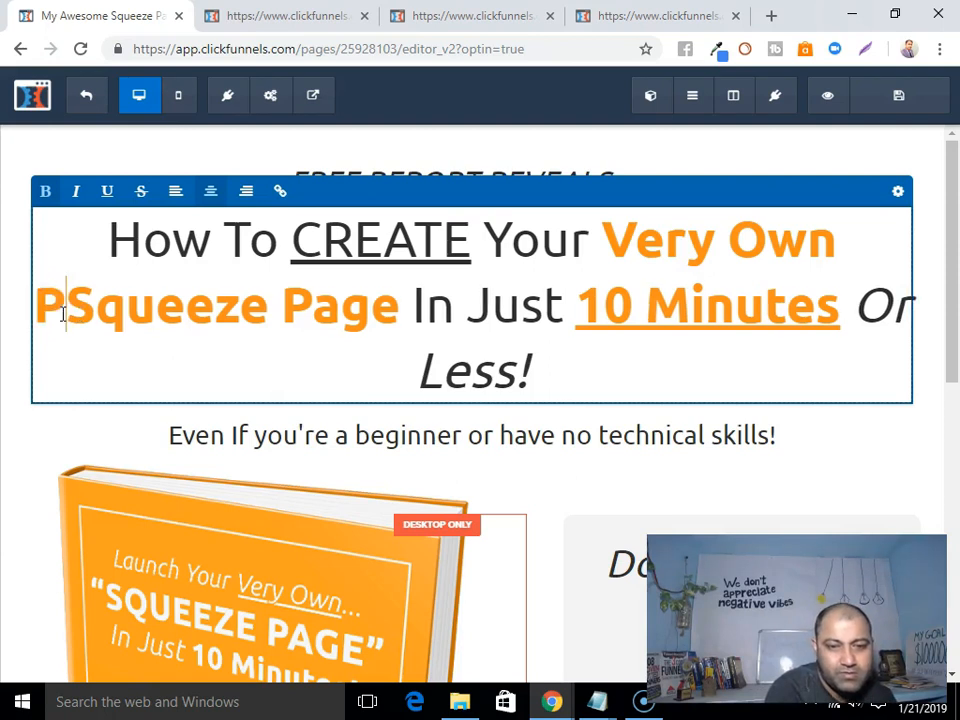
key(BackSpace)
text(rofessional )
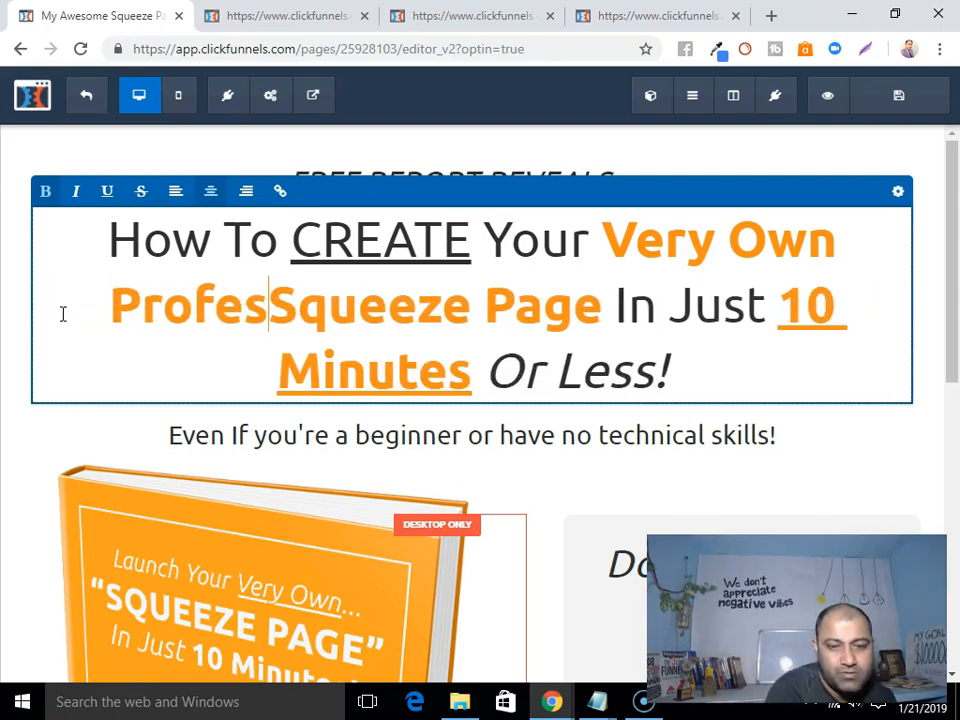
text(Looking)
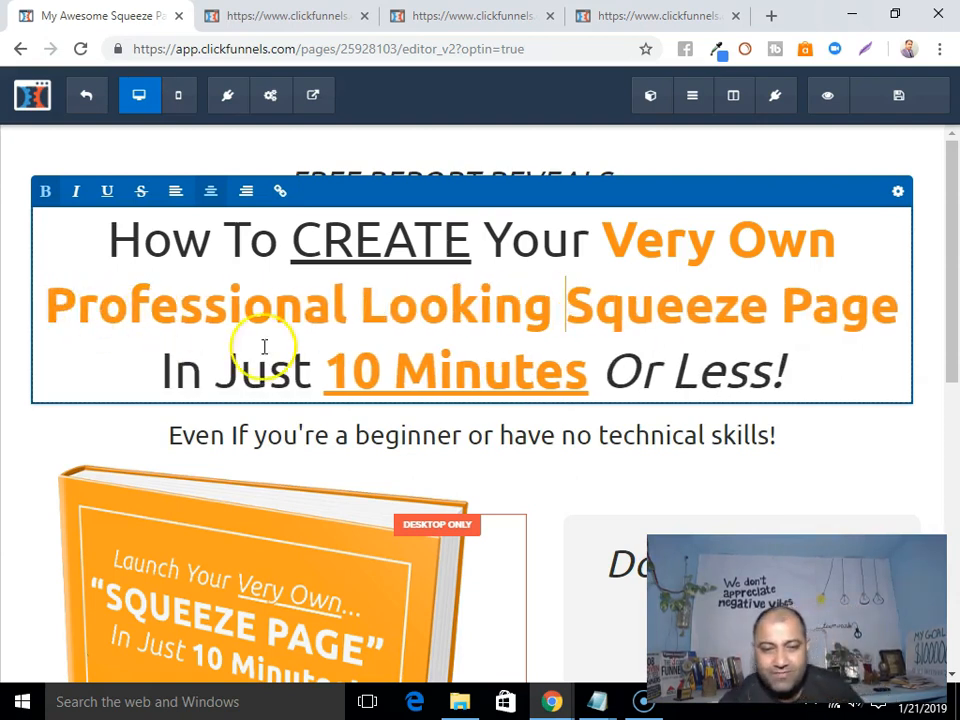
click(614, 381)
scroll(616, 334, down, 2)
scroll(610, 330, up, 2)
scroll(768, 338, down, 3)
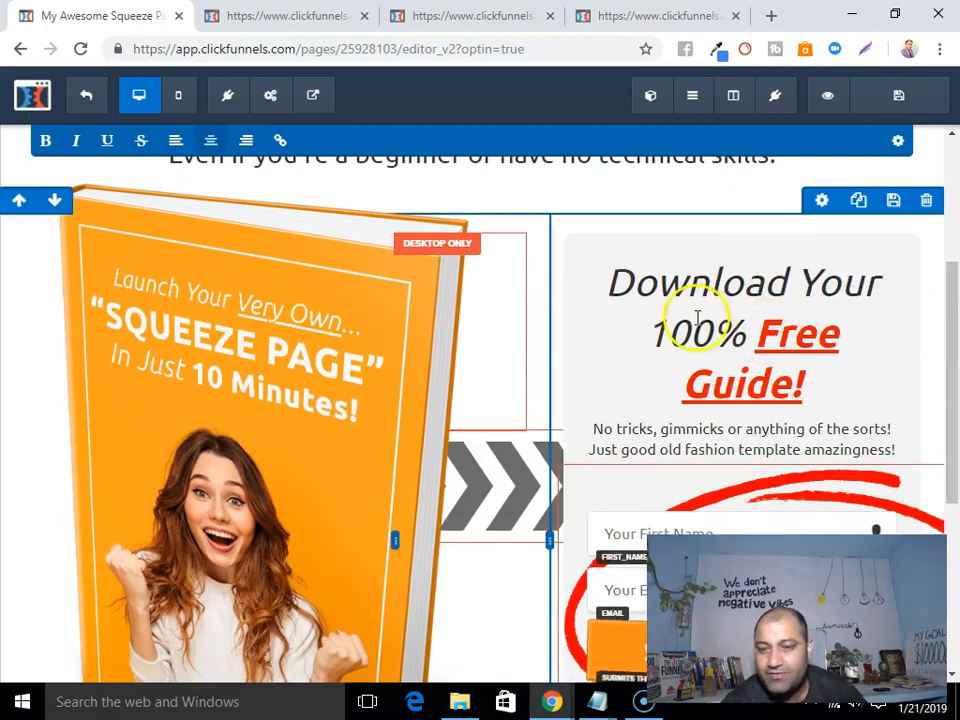
scroll(654, 262, up, 3)
scroll(797, 247, down, 3)
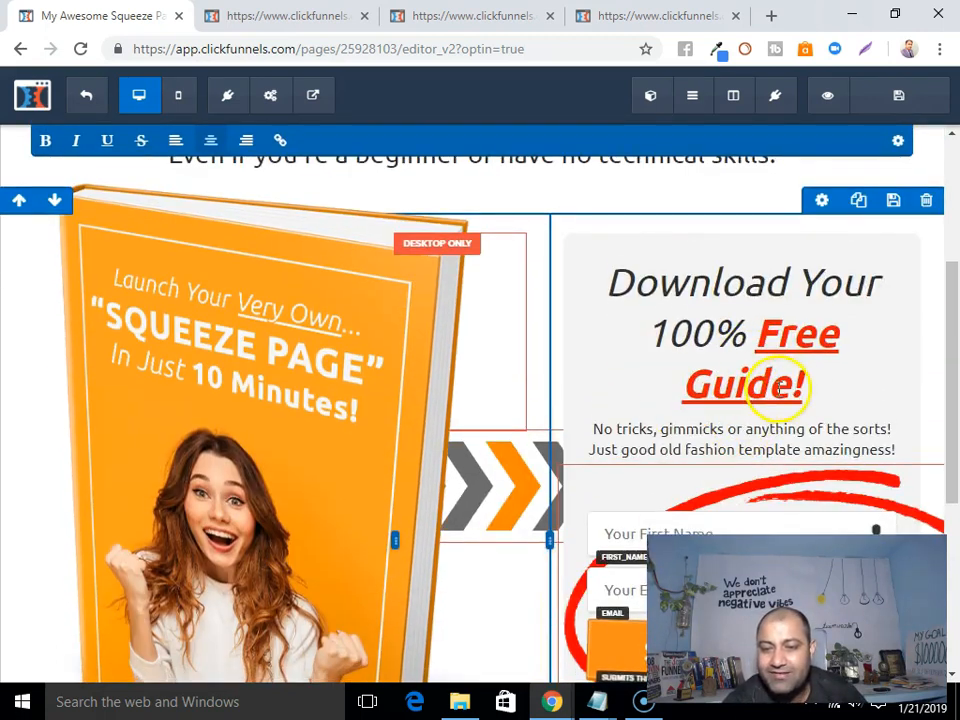
click(778, 386)
scroll(778, 386, up, 2)
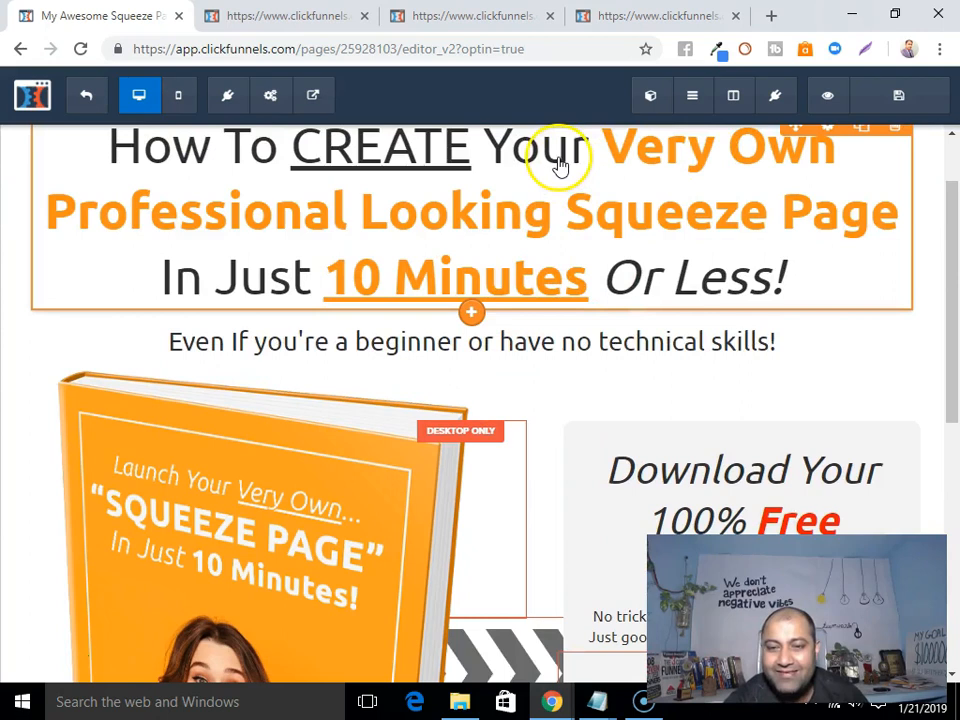
scroll(500, 240, up, 1)
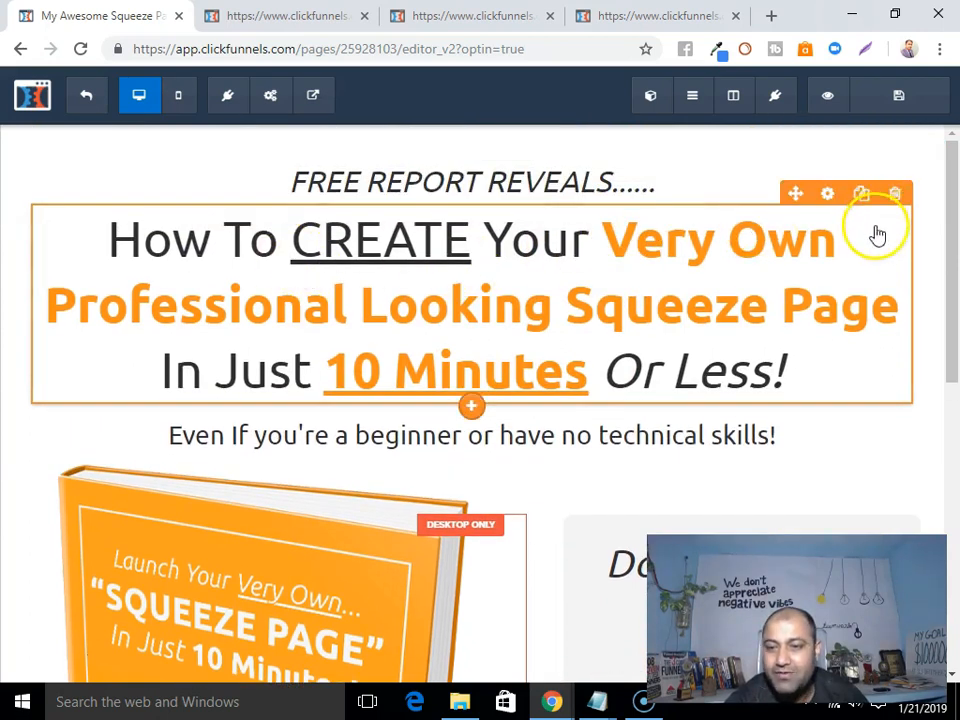
click(825, 195)
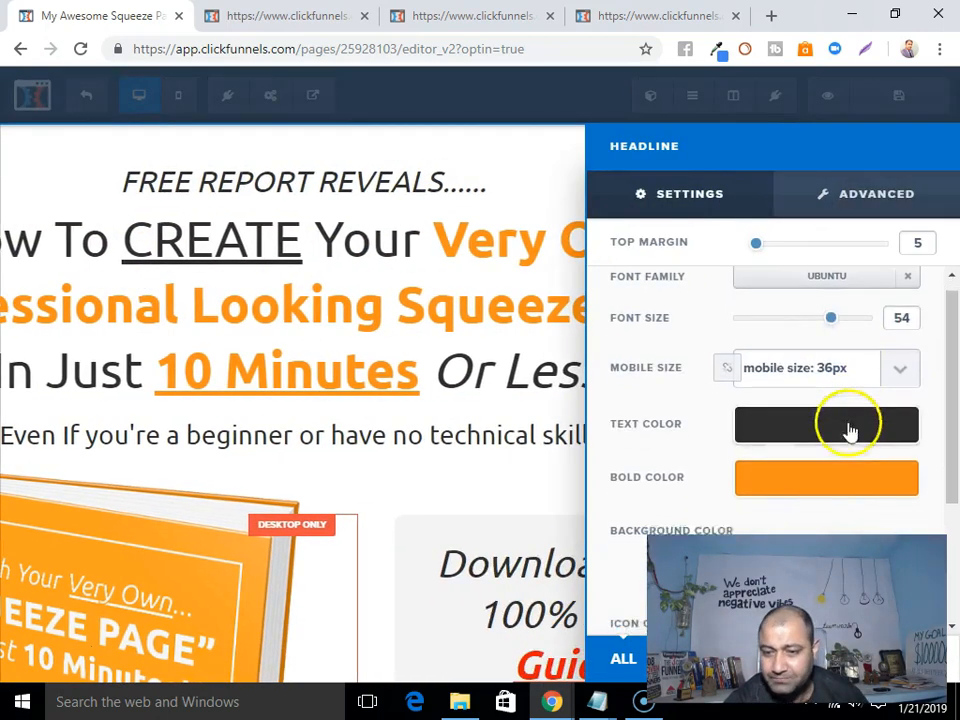
scroll(820, 390, down, 2)
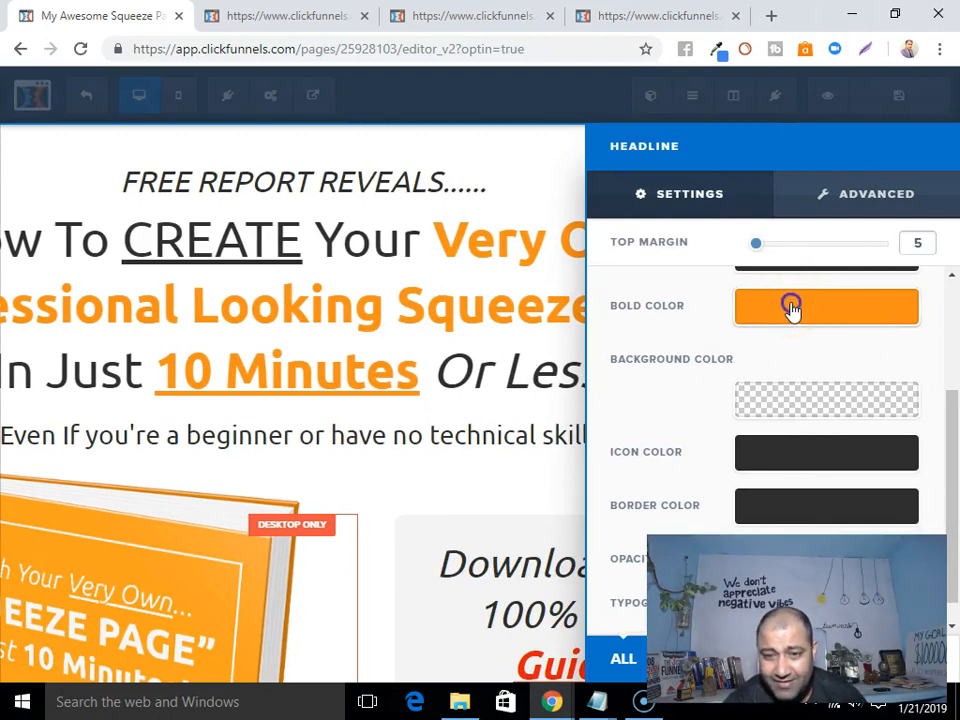
click(791, 306)
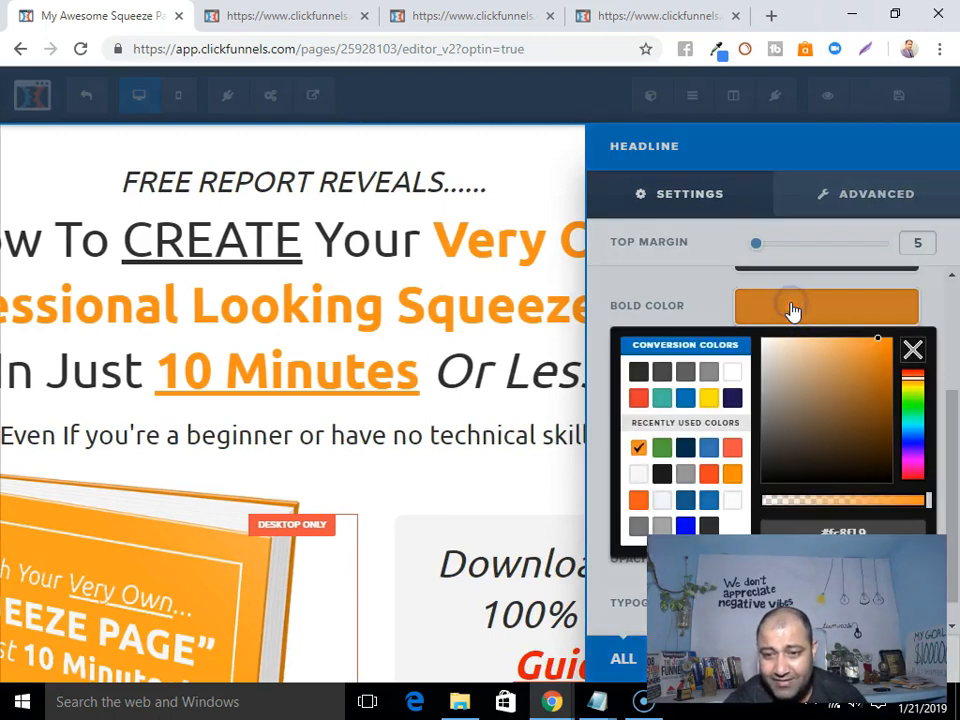
click(733, 449)
click(465, 385)
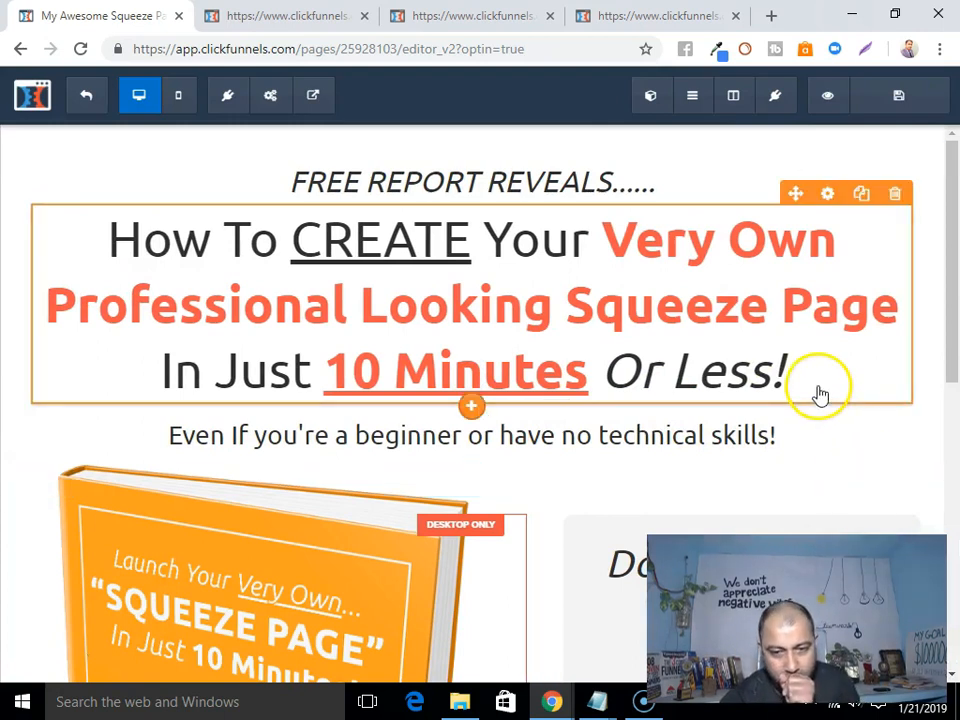
scroll(727, 355, down, 4)
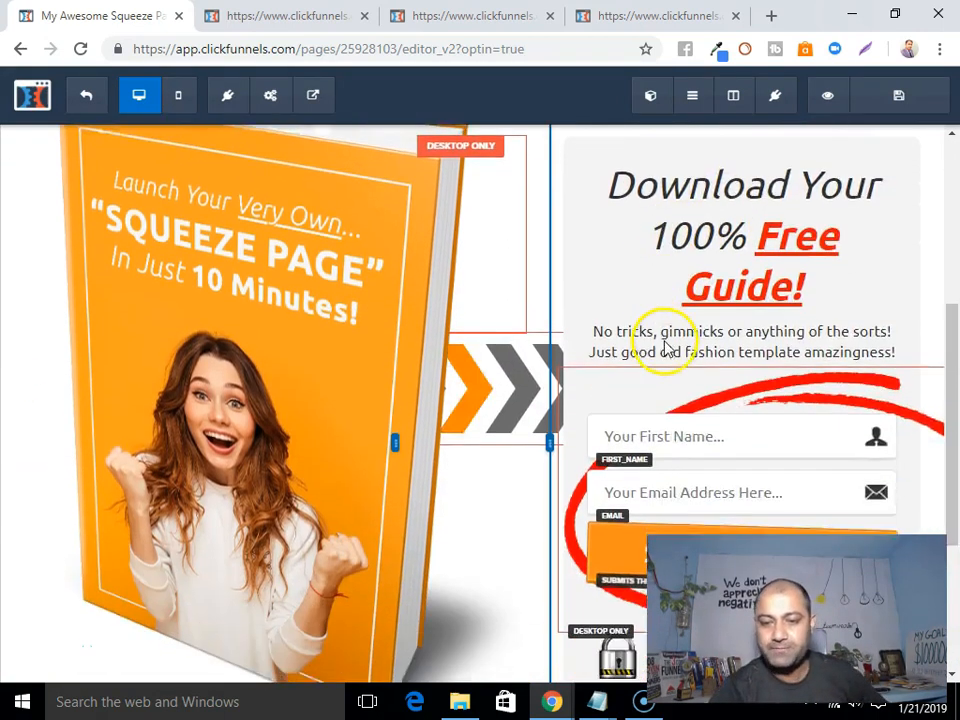
scroll(739, 369, down, 2)
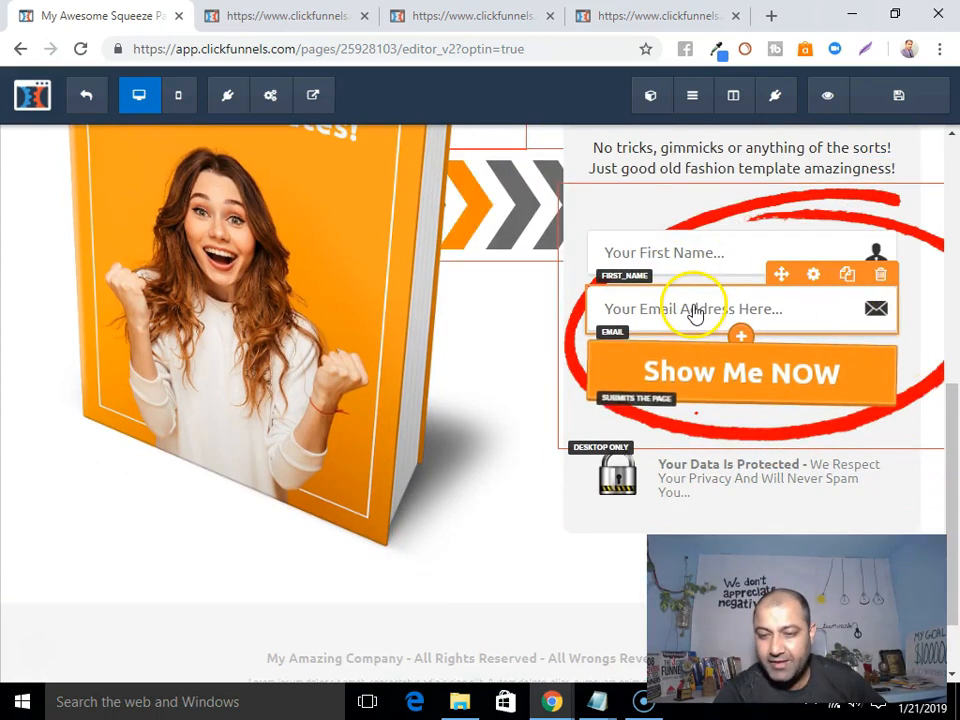
Change the opt-in button label from 'Show Me NOW' to 'Gimmme Me NOW'.
click(819, 332)
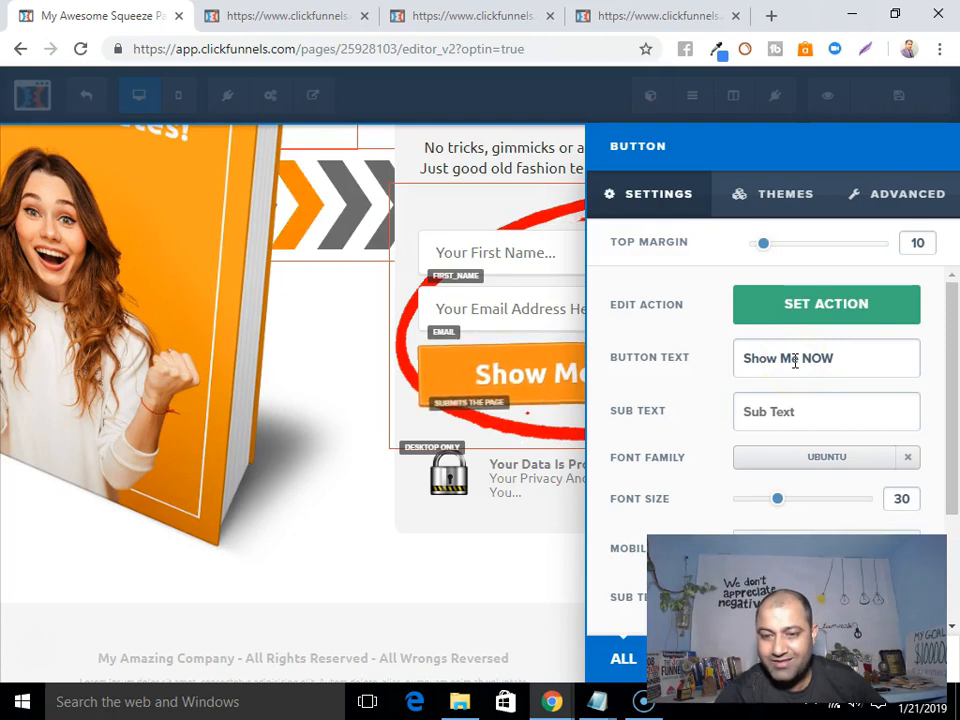
drag(744, 360, 777, 358)
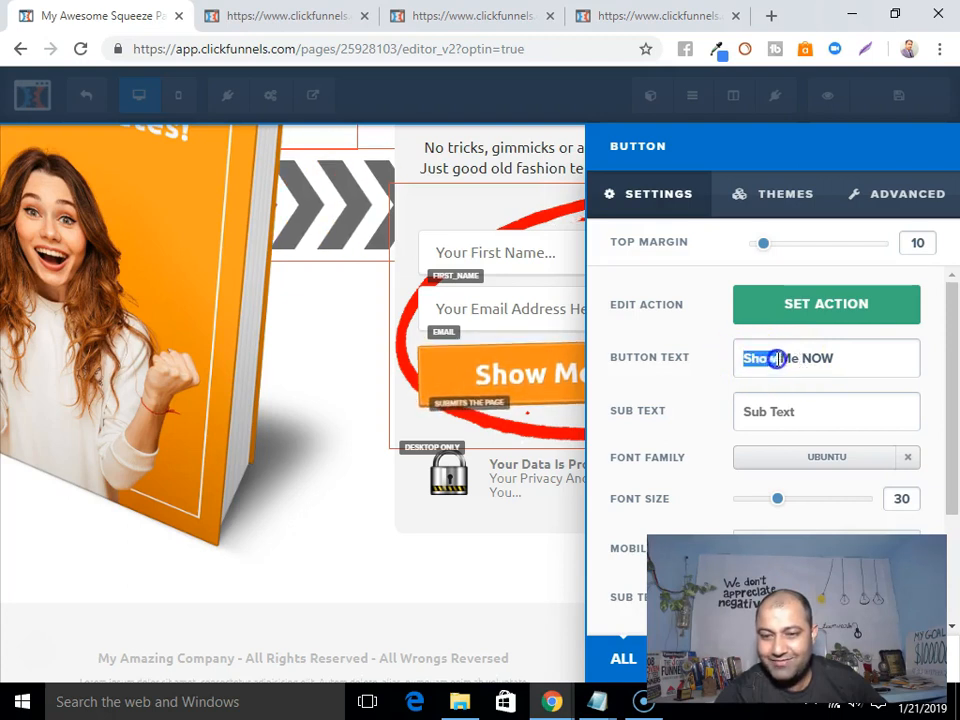
key(BackSpace)
text(Gimme)
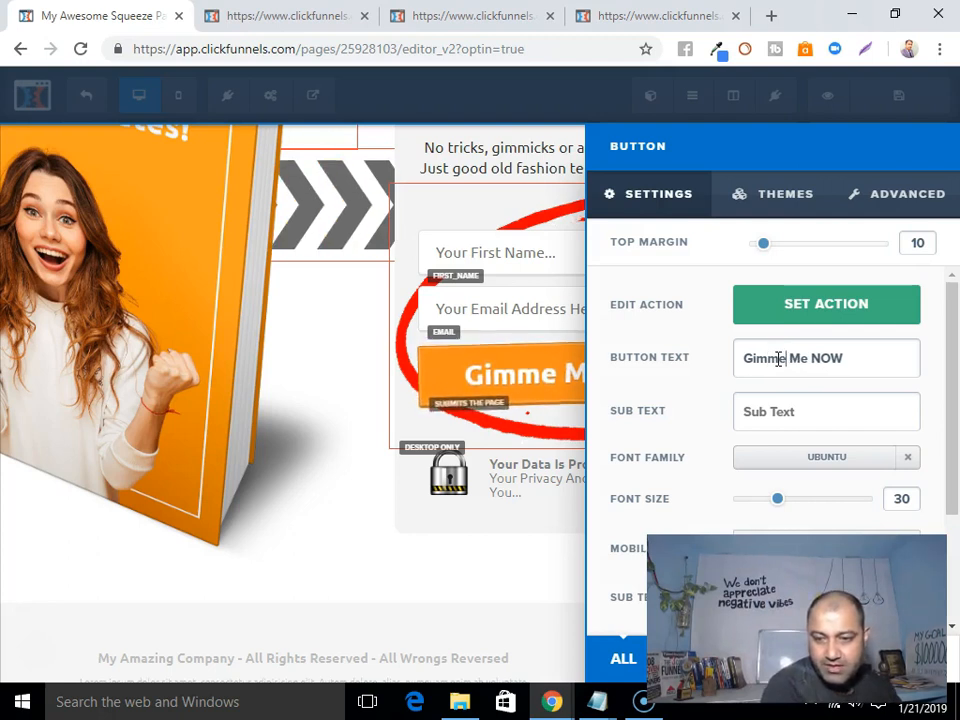
click(772, 358)
text(m)
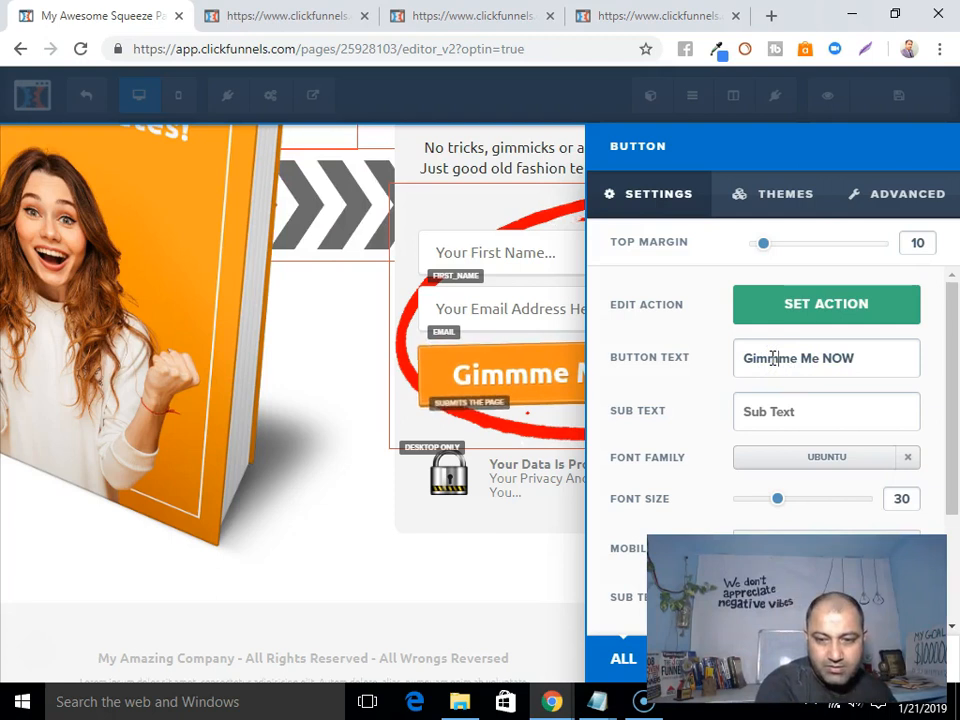
click(311, 421)
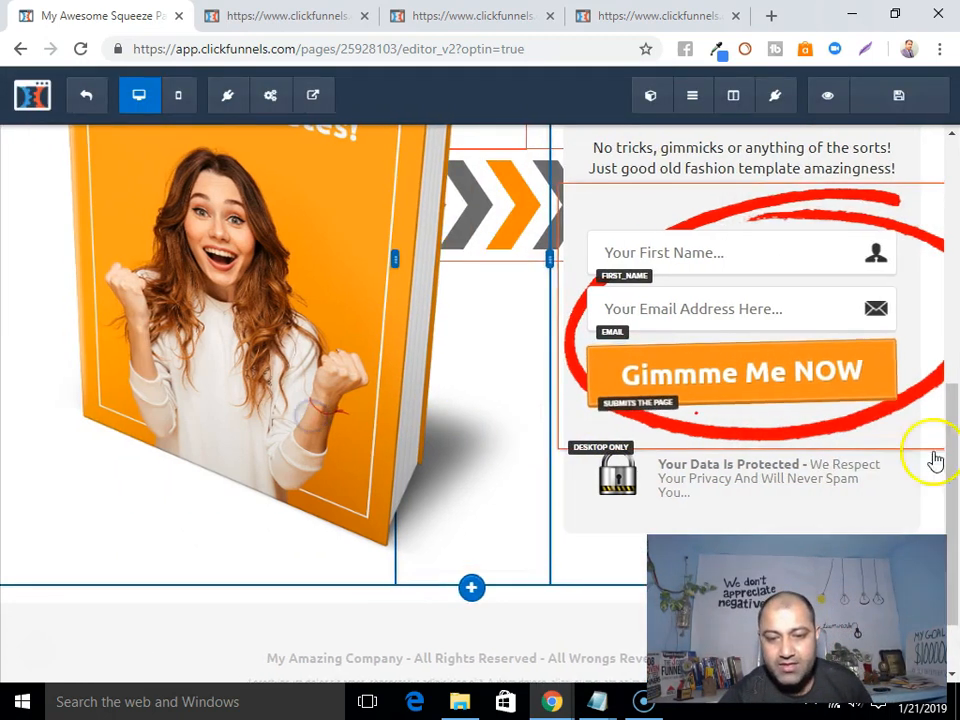
scroll(752, 522, down, 1)
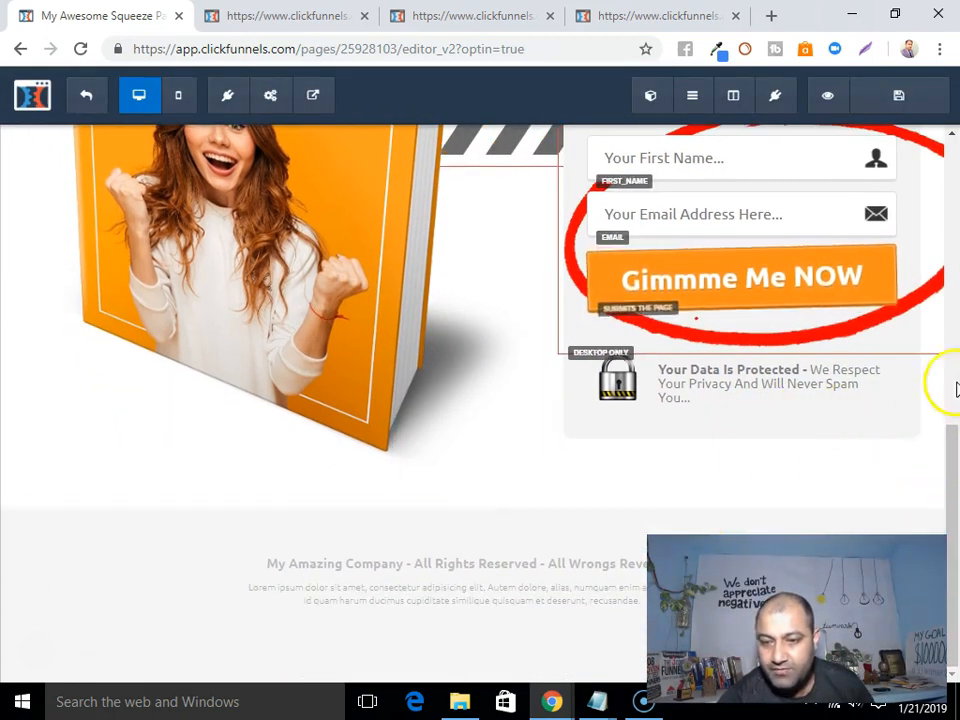
scroll(945, 420, up, 6)
scroll(383, 387, down, 3)
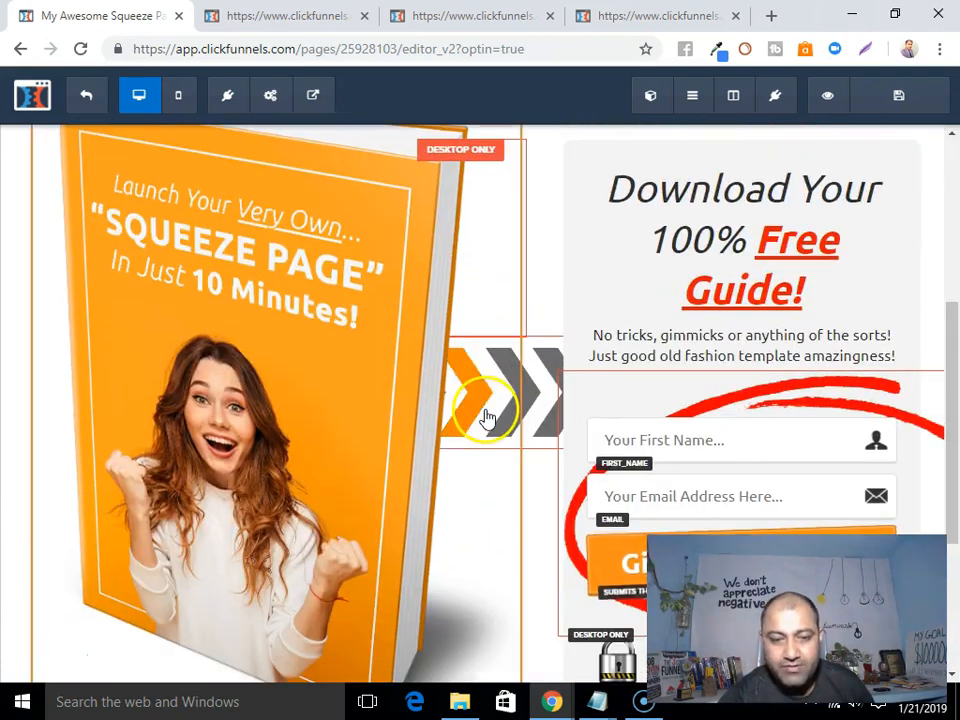
scroll(414, 310, up, 2)
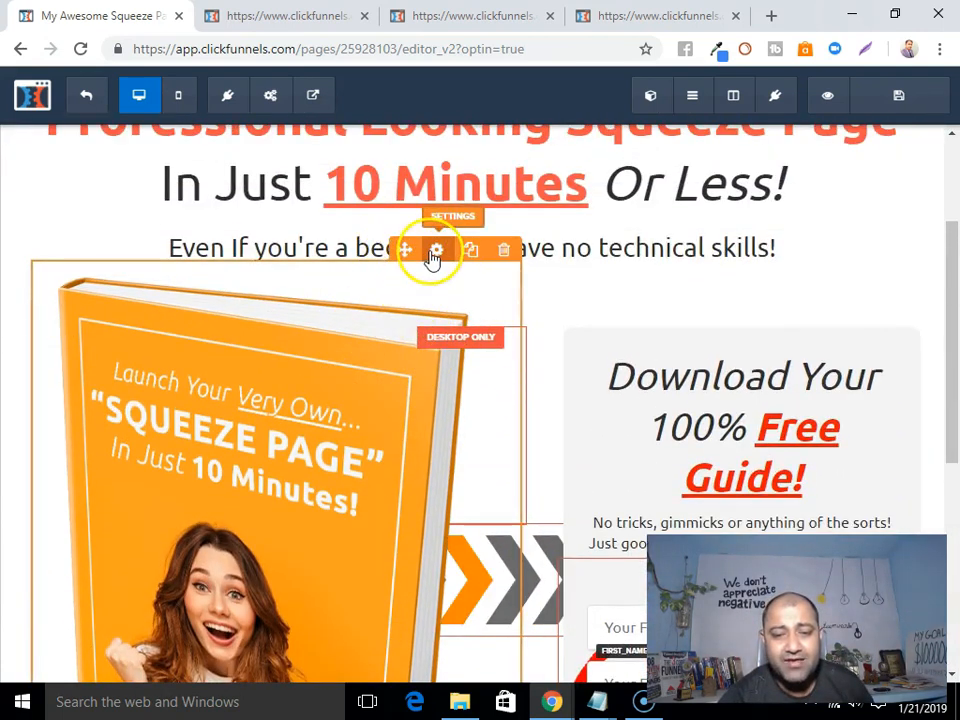
click(432, 252)
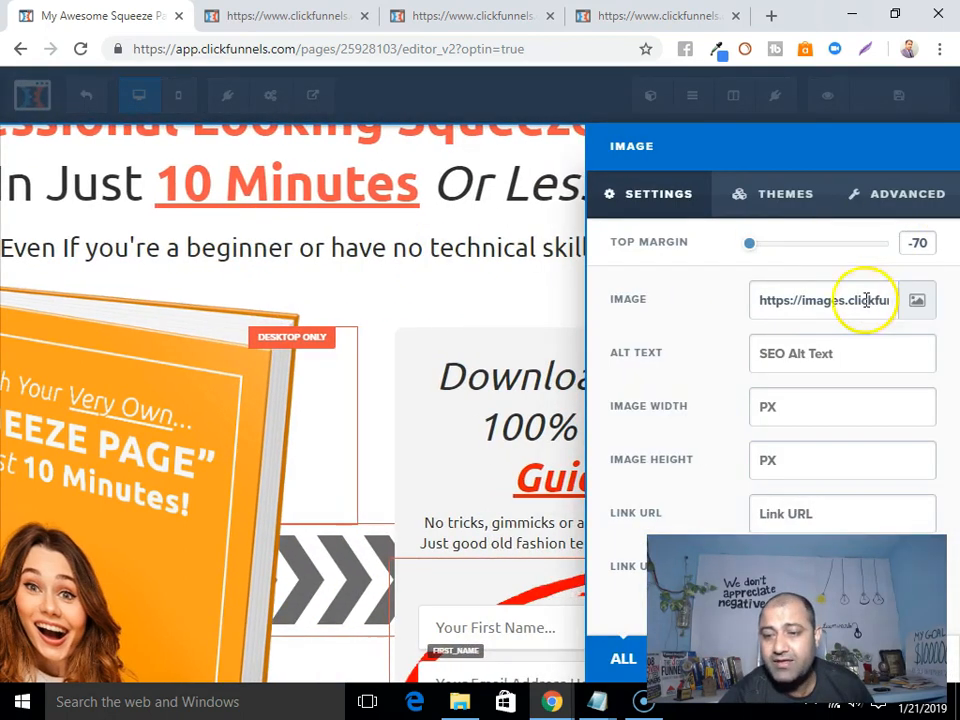
click(917, 301)
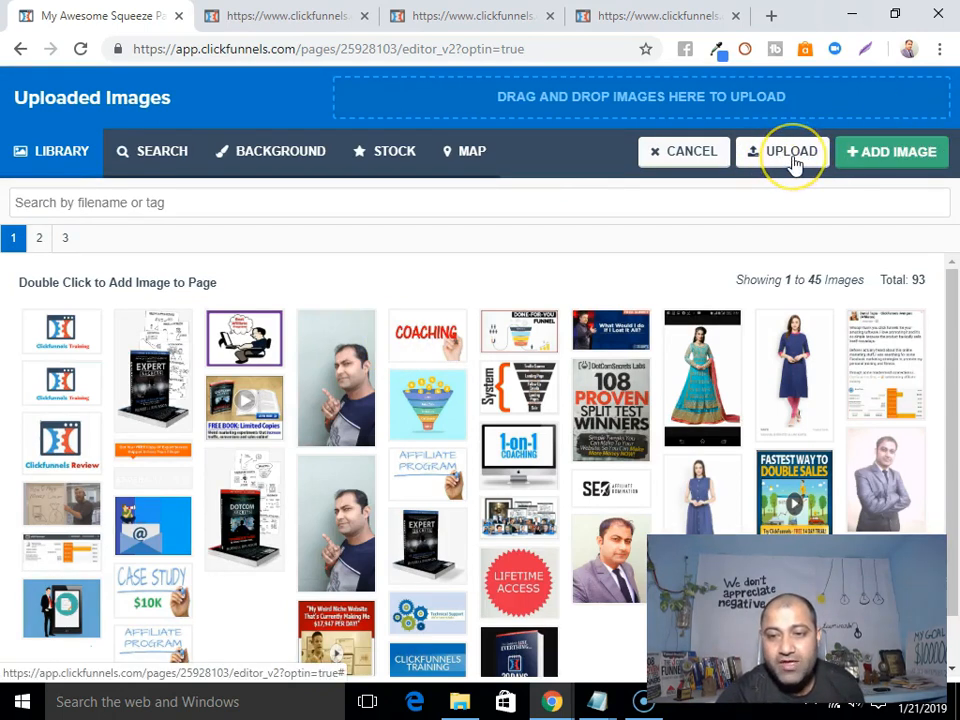
click(793, 159)
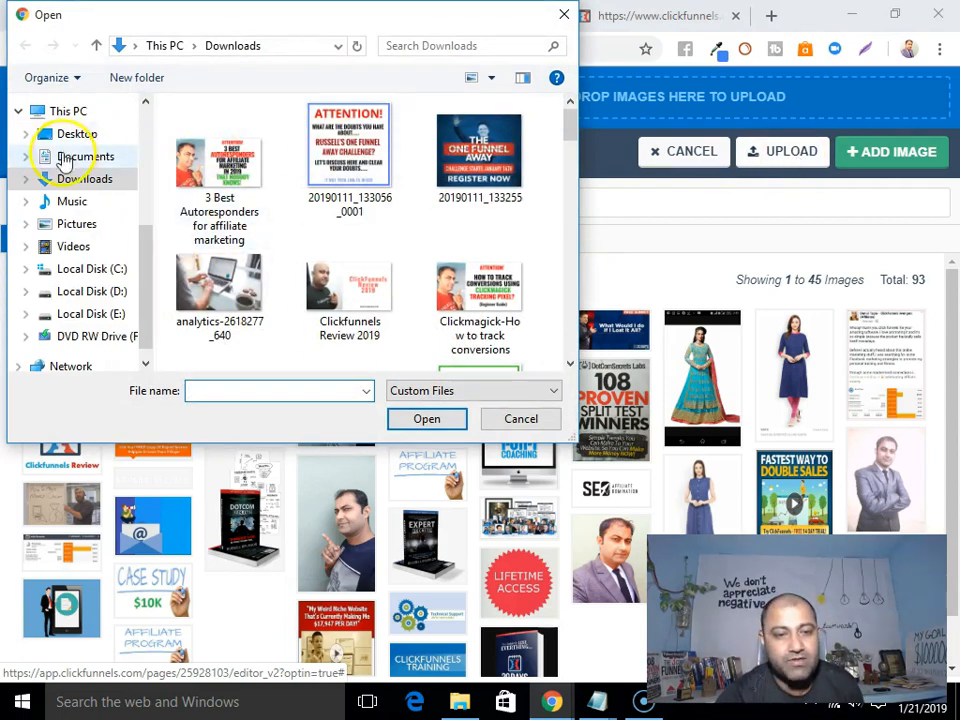
click(512, 420)
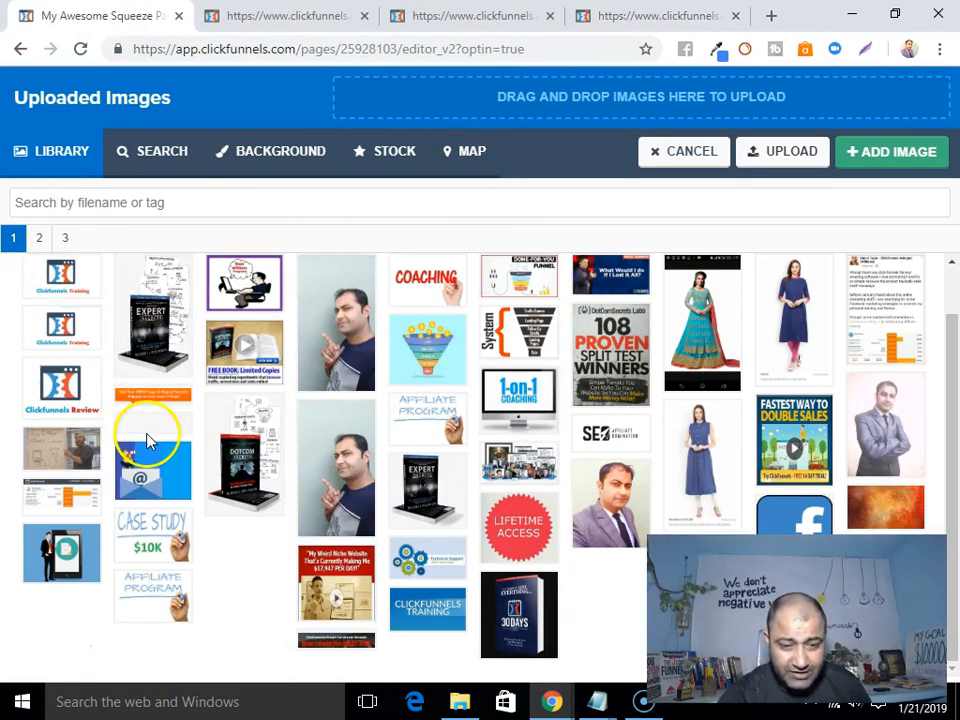
click(338, 580)
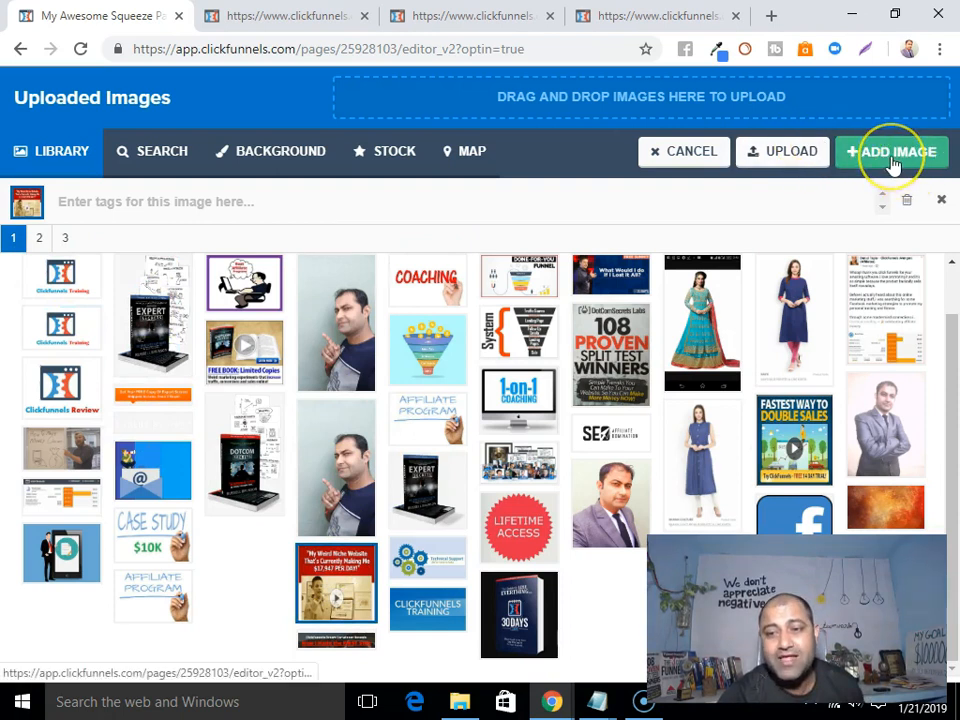
click(940, 202)
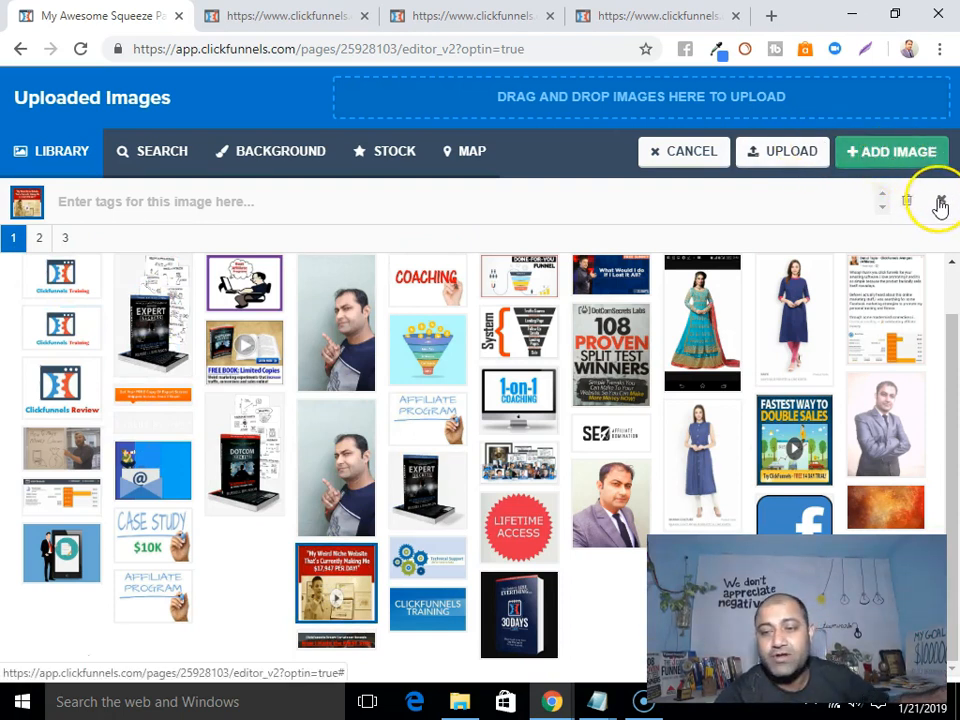
click(676, 156)
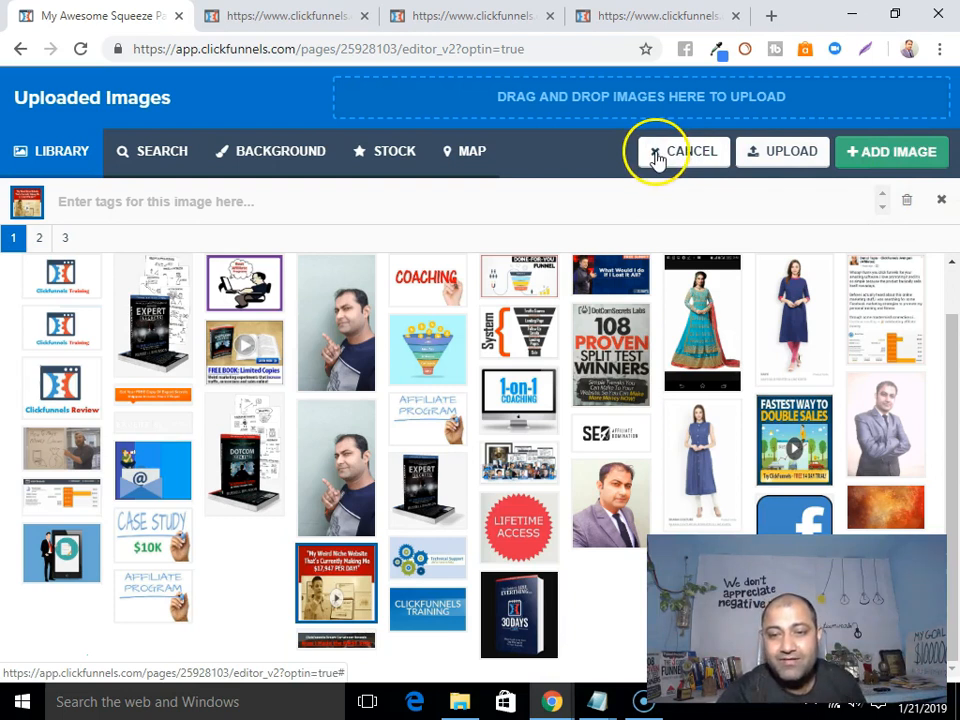
click(657, 158)
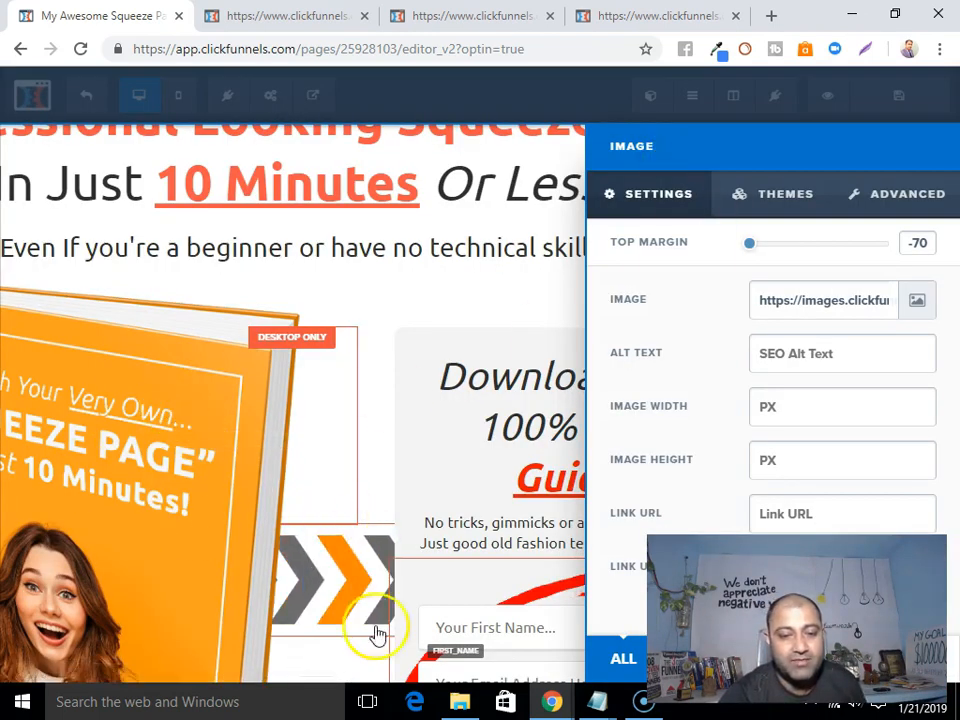
click(388, 280)
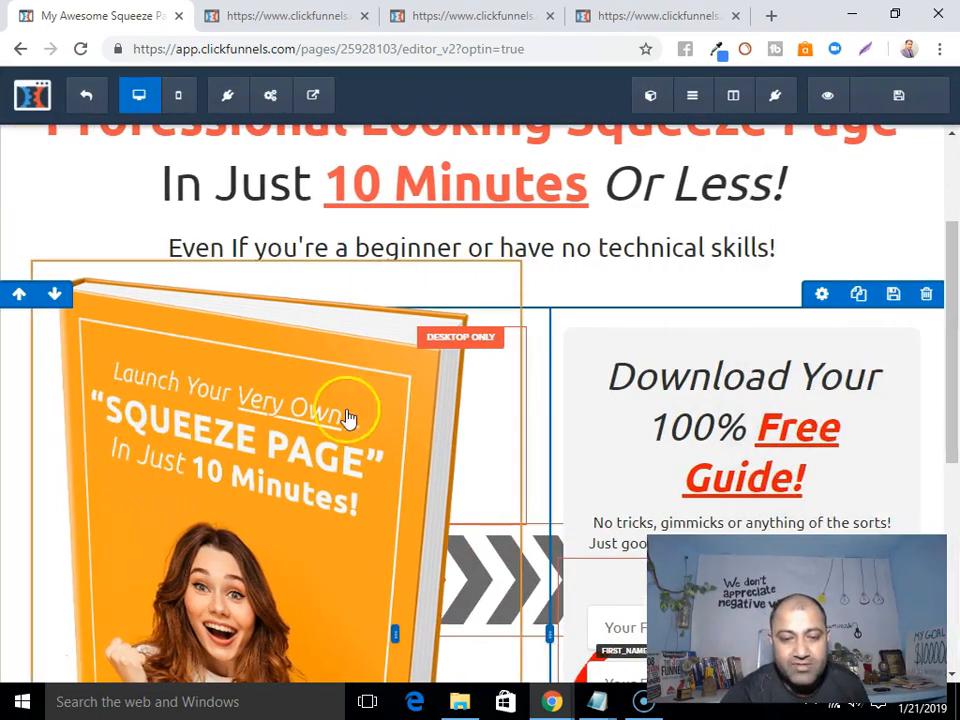
Review the edited headline, subheadline and button, then save the squeeze page.
scroll(354, 380, down, 4)
scroll(600, 450, up, 2)
scroll(525, 401, up, 4)
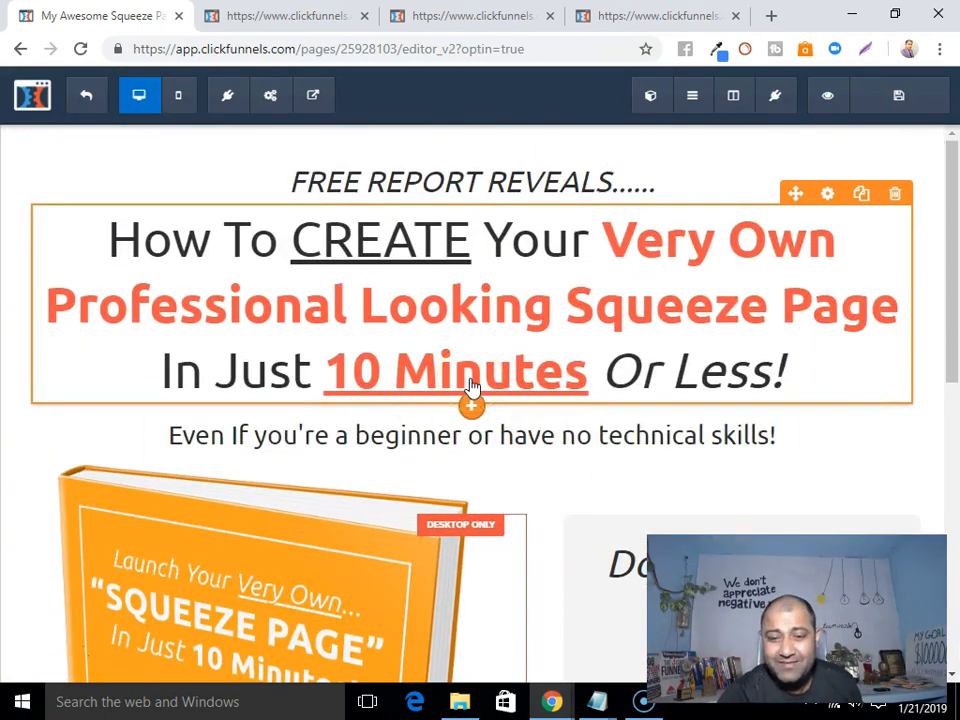
scroll(473, 387, down, 2)
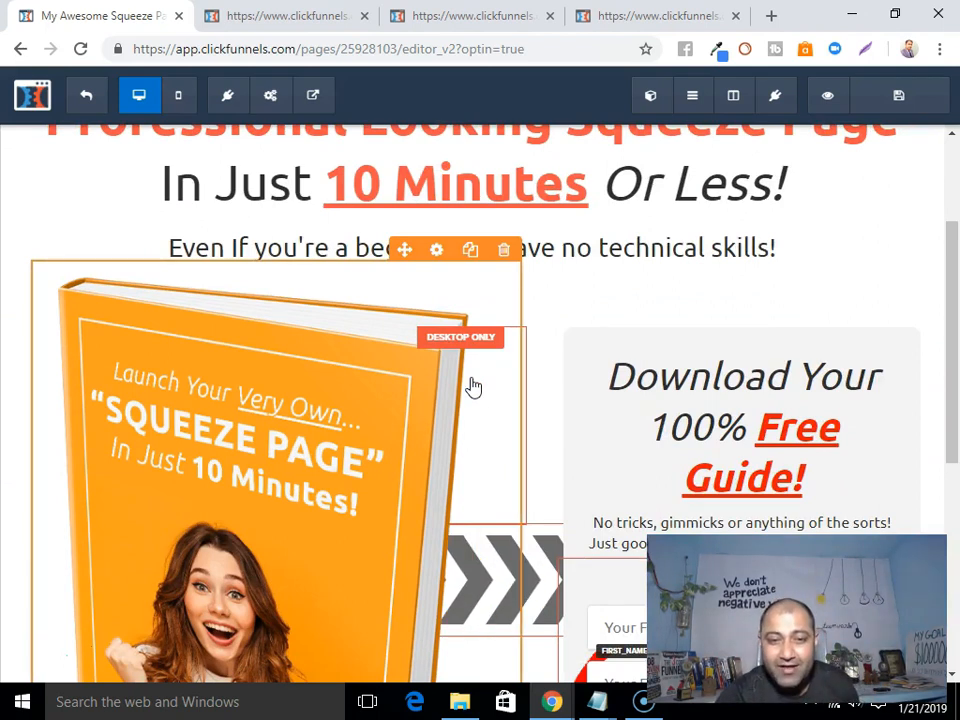
scroll(473, 387, down, 5)
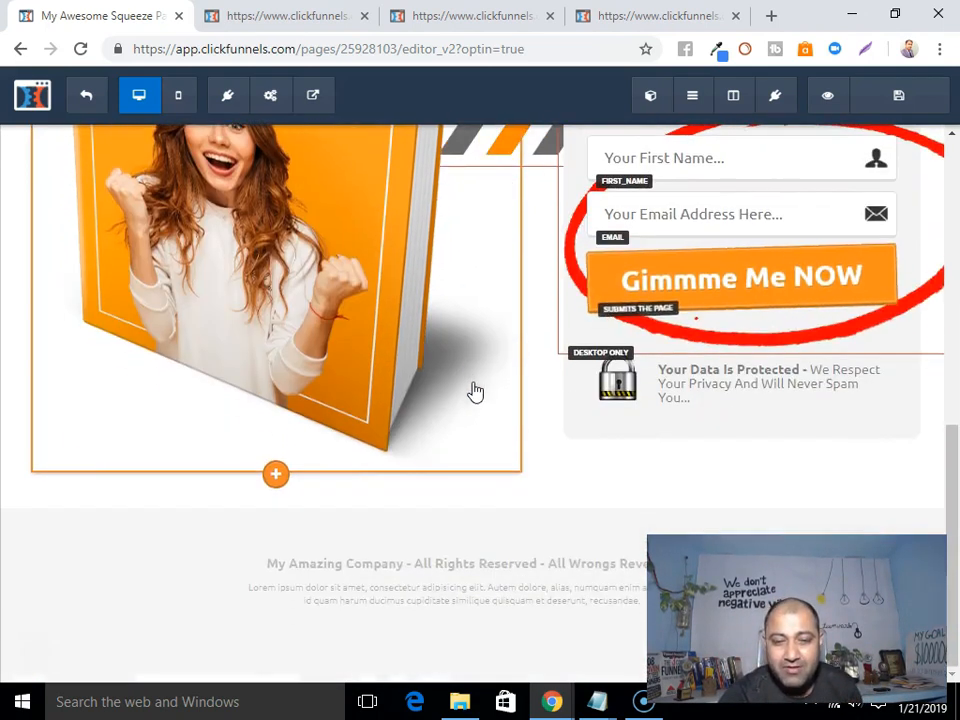
scroll(473, 387, up, 2)
scroll(473, 387, up, 3)
scroll(480, 390, up, 2)
scroll(480, 390, down, 1)
scroll(480, 390, up, 1)
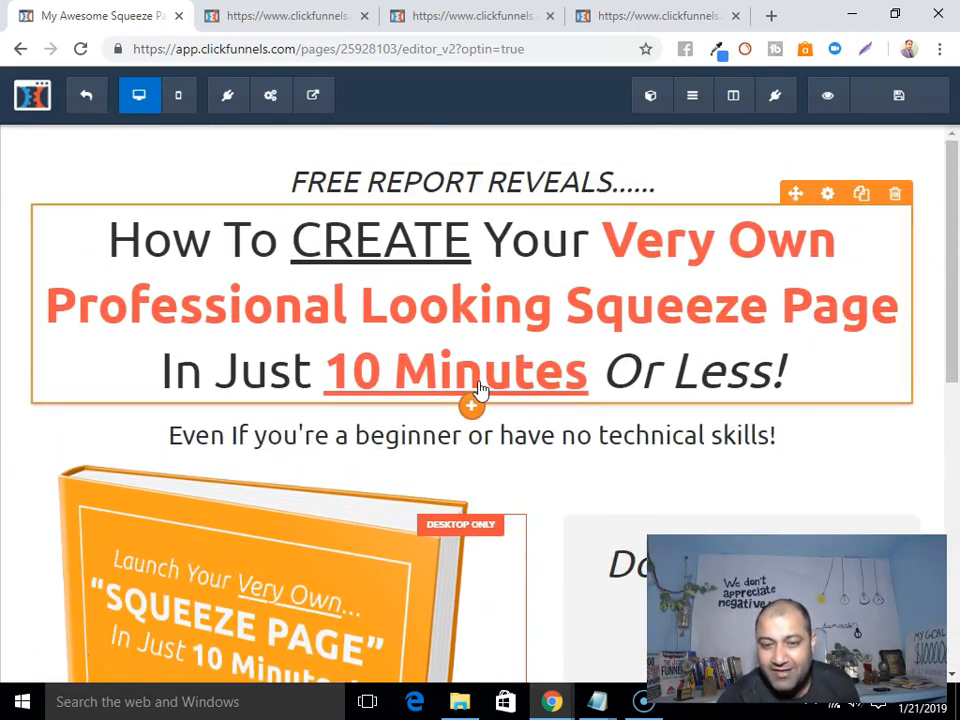
scroll(471, 480, down, 5)
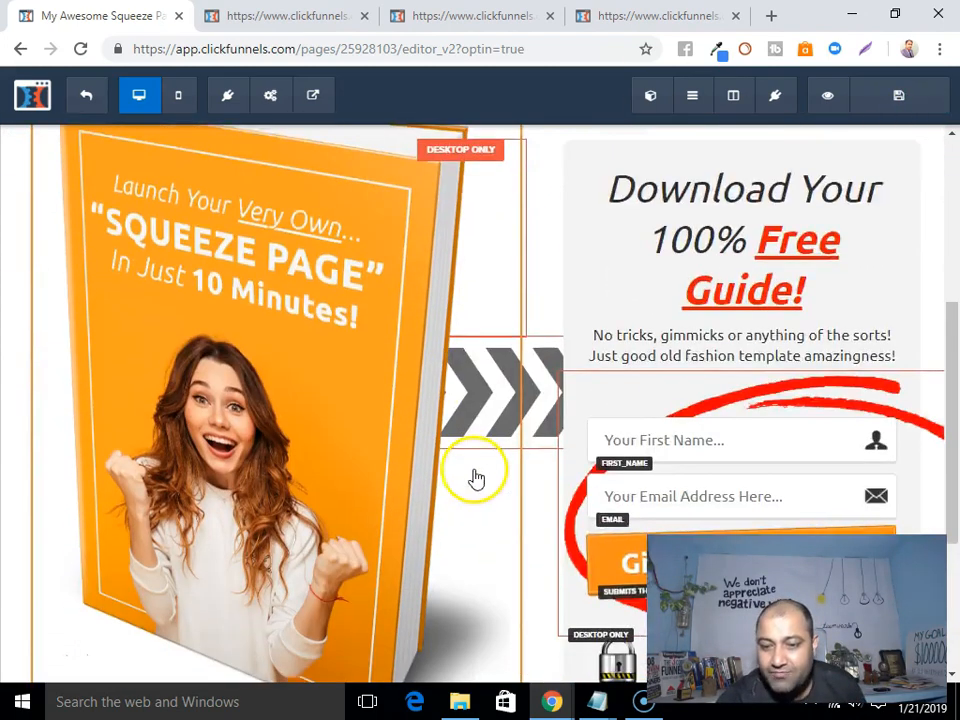
click(896, 98)
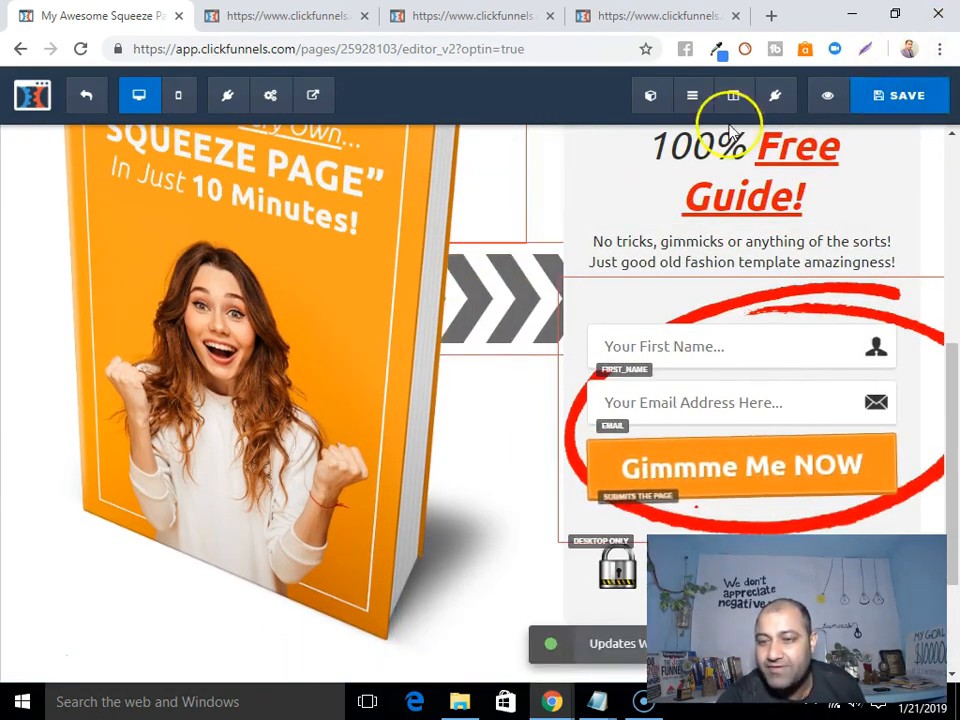
scroll(380, 178, up, 4)
mouse_move(278, 105)
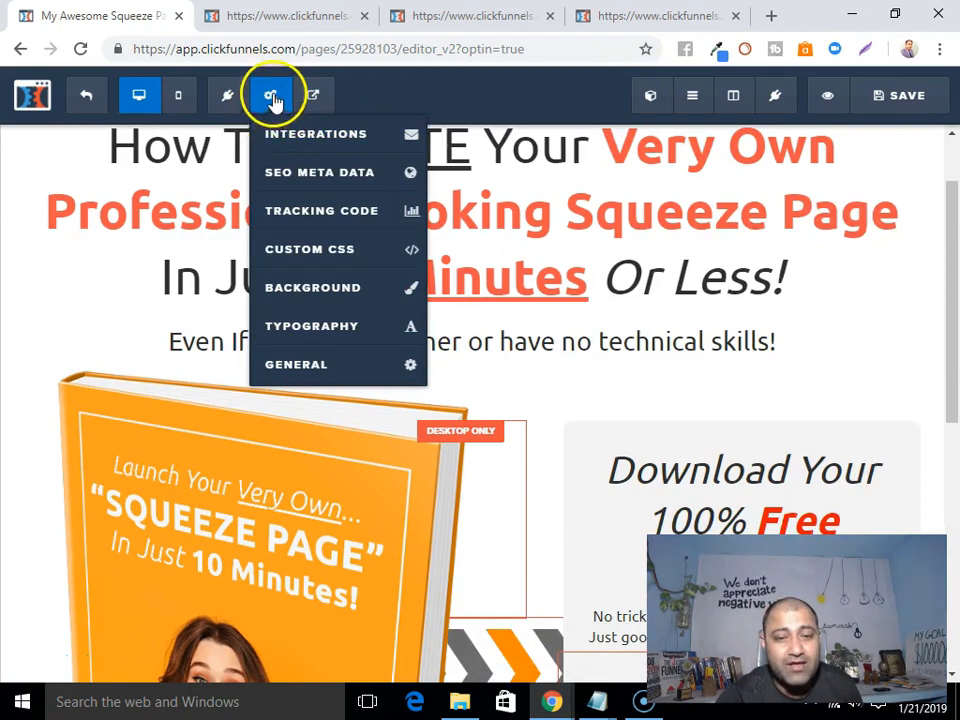
Connect the opt-in form to ConvertKit so Subscribe to Form adds sign-ups to the ES20 list.
click(322, 142)
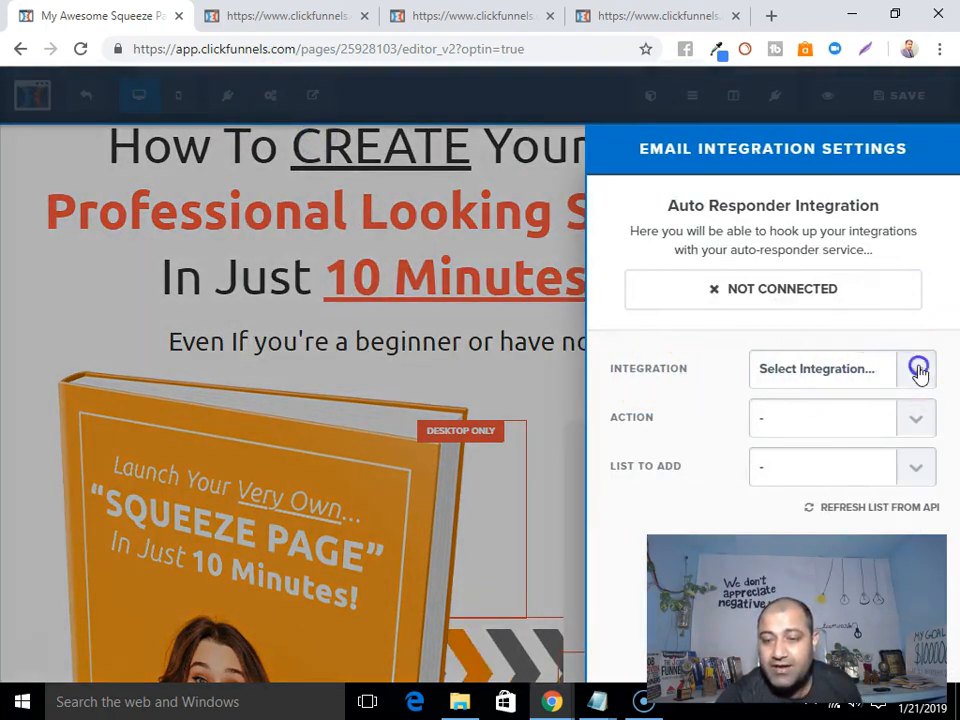
click(918, 370)
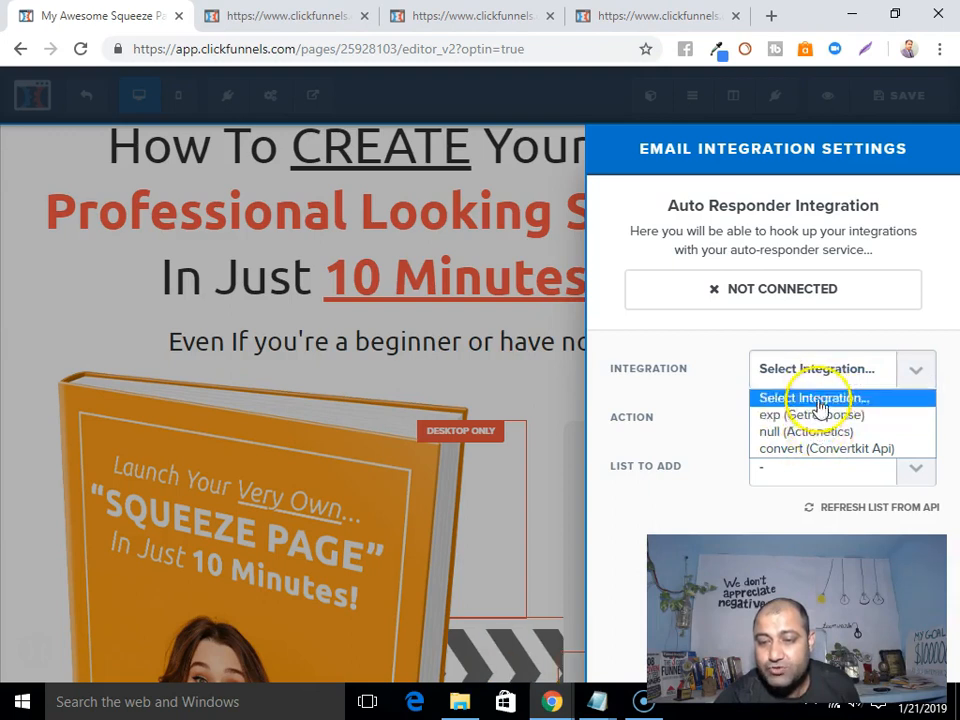
click(816, 456)
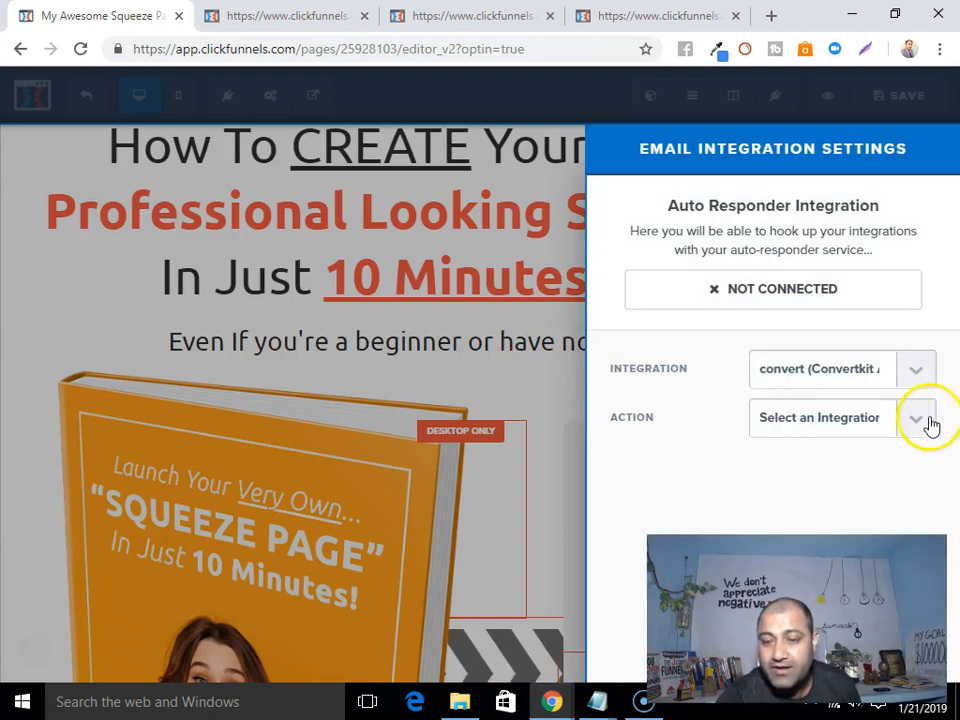
click(929, 422)
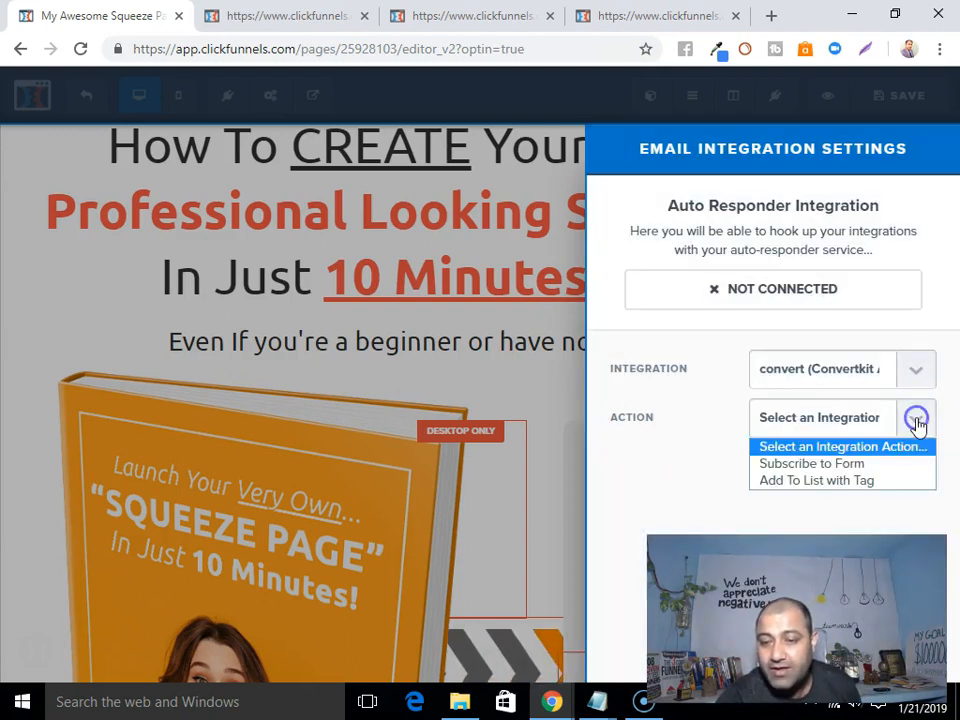
click(795, 465)
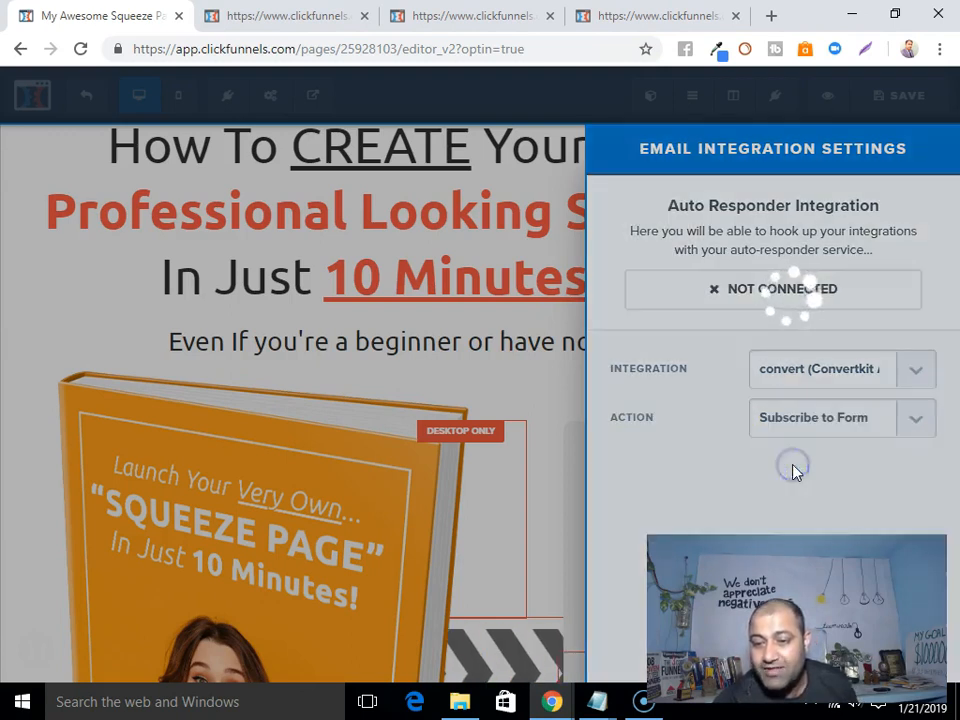
click(920, 467)
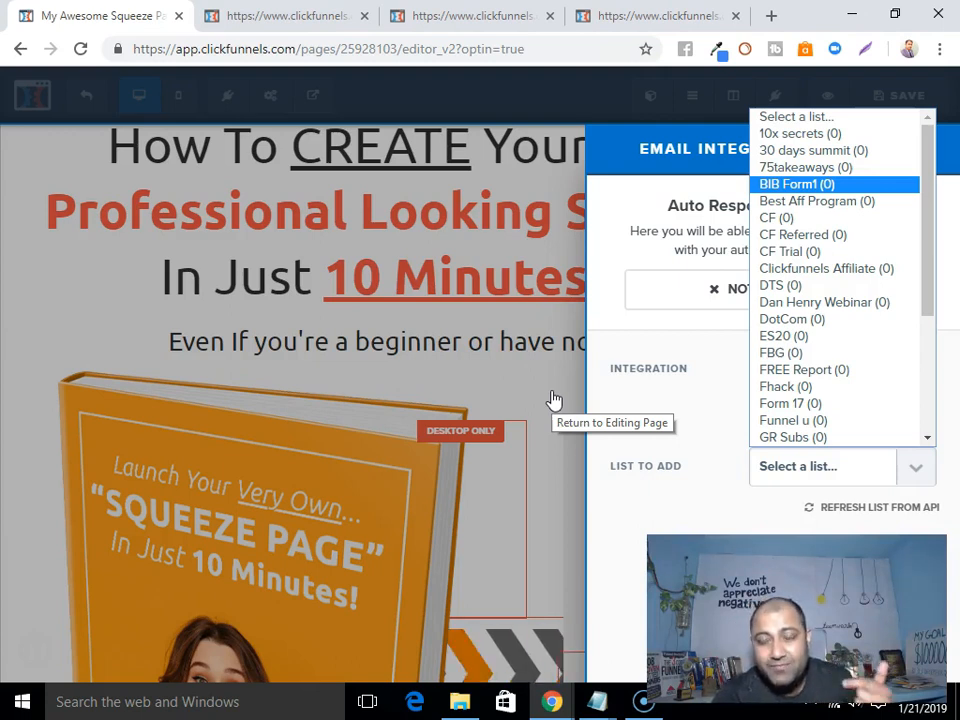
click(772, 337)
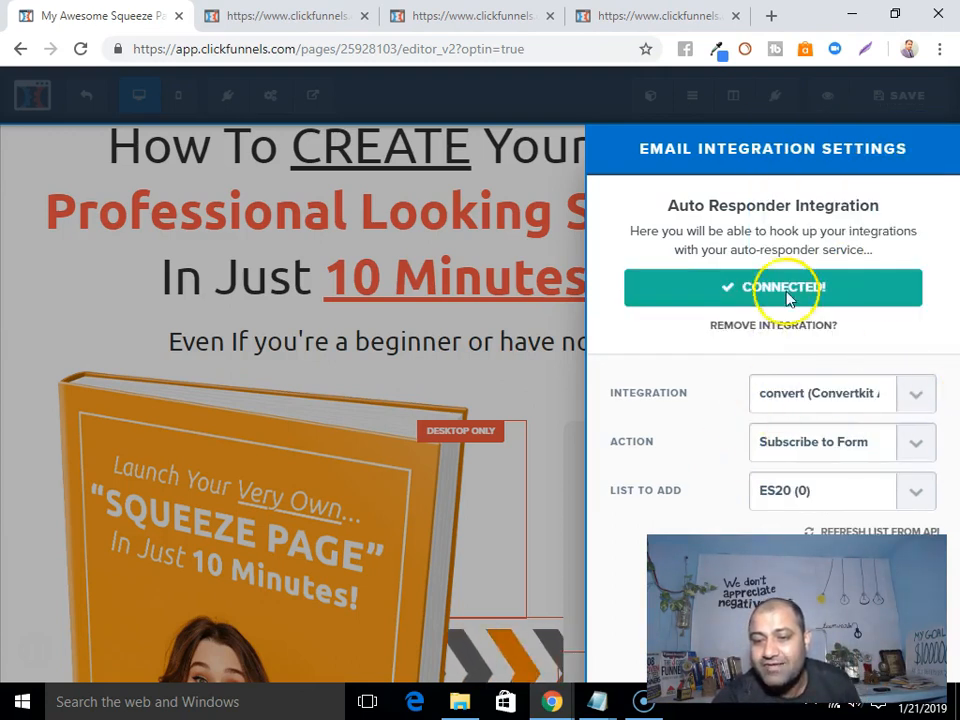
Close the integration panel and delete the lorem ipsum paragraph below the footer's copyright line.
click(497, 372)
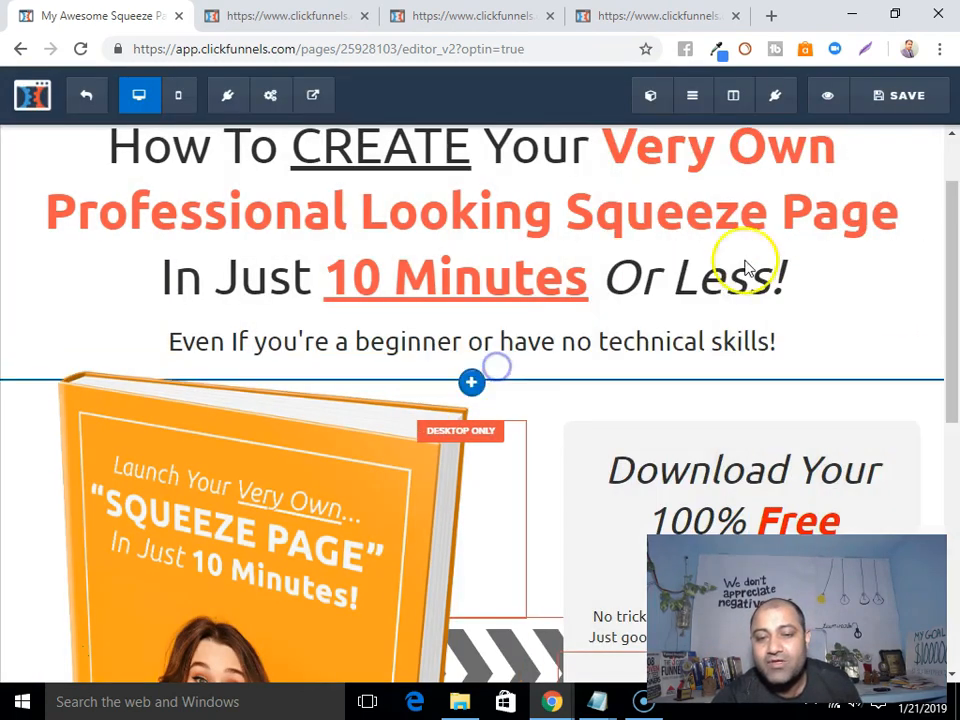
scroll(694, 402, down, 6)
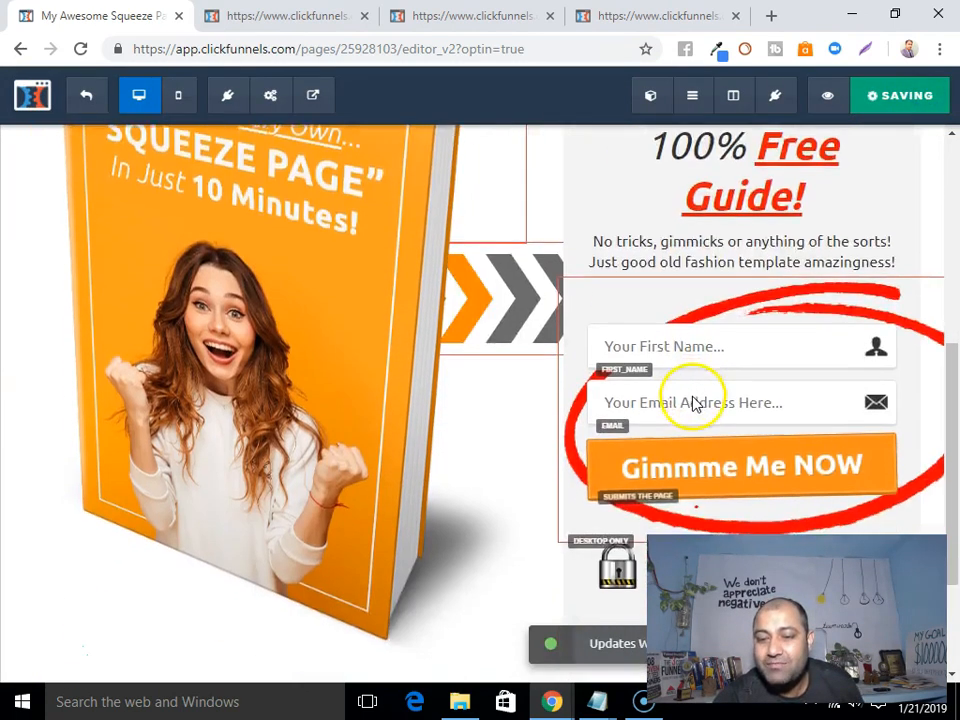
scroll(700, 410, up, 3)
scroll(677, 450, down, 2)
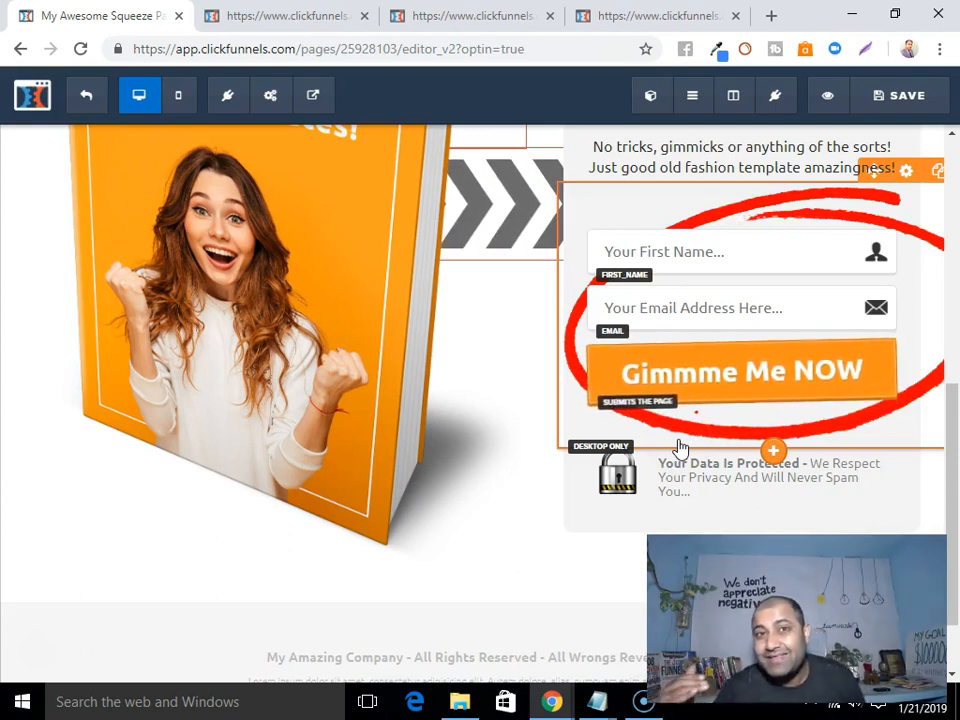
scroll(650, 465, down, 3)
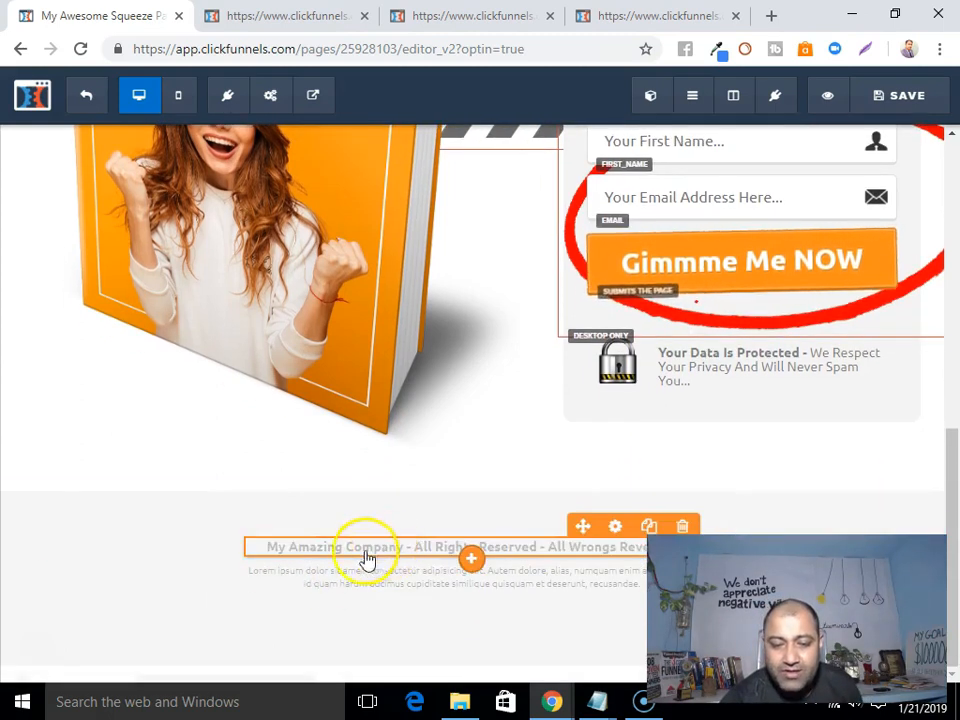
scroll(670, 575, up, 1)
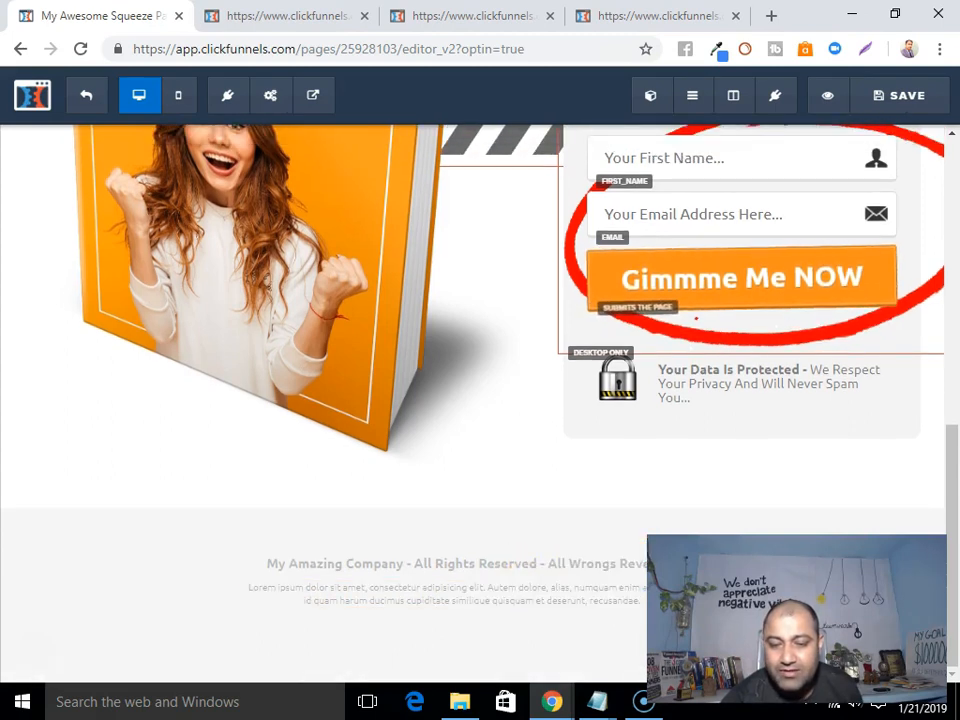
scroll(390, 643, down, 1)
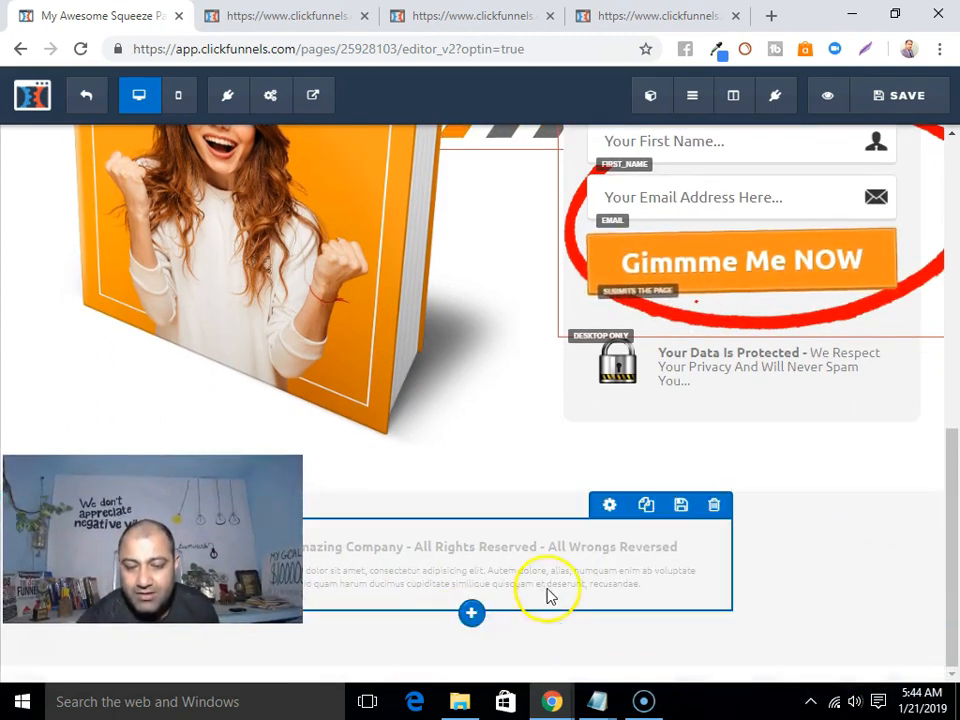
click(682, 553)
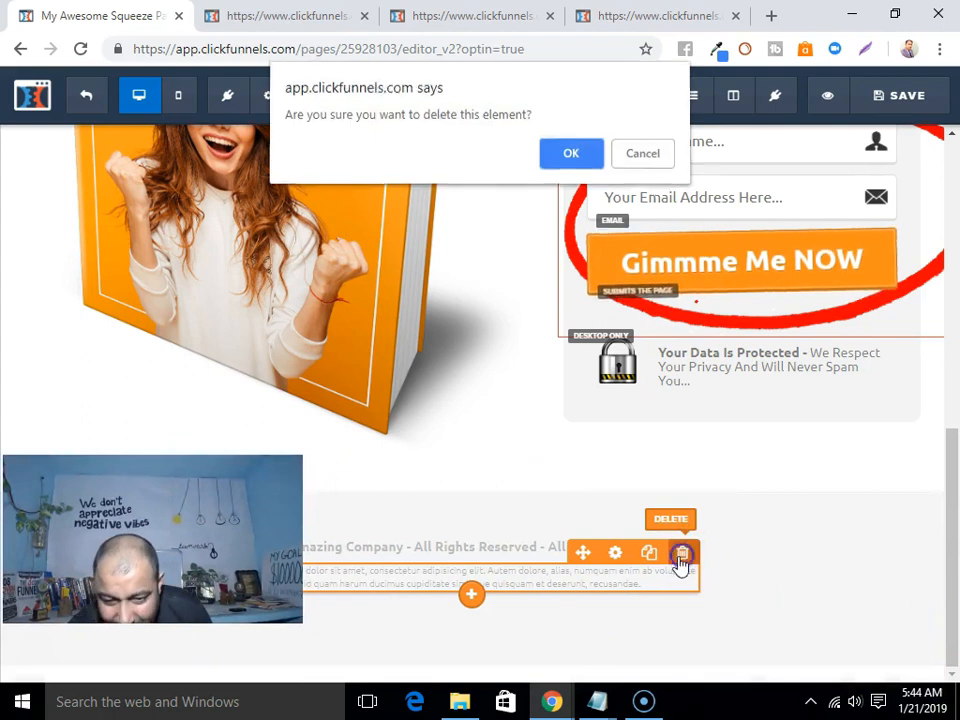
click(566, 156)
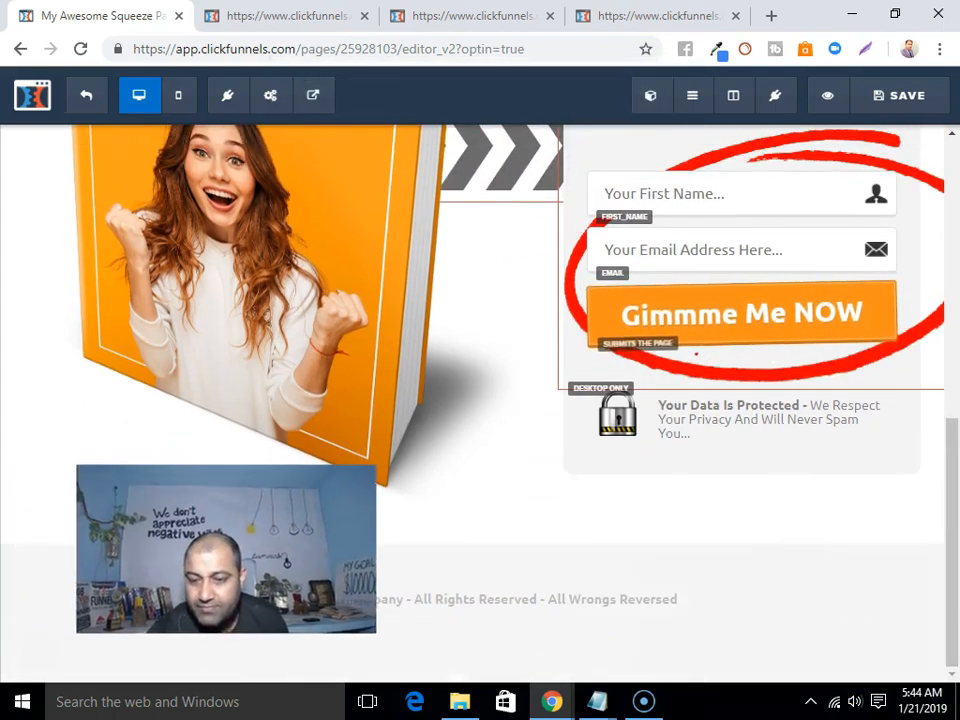
scroll(540, 540, up, 10)
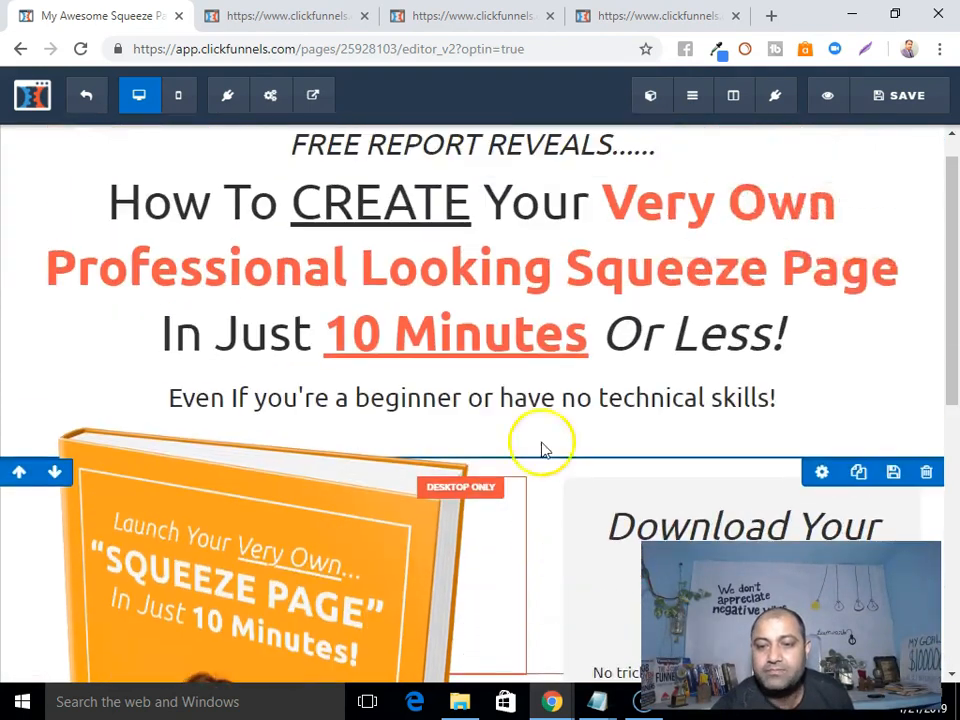
Select the main headline, then open the squeeze page as a live preview in a new tab.
click(535, 300)
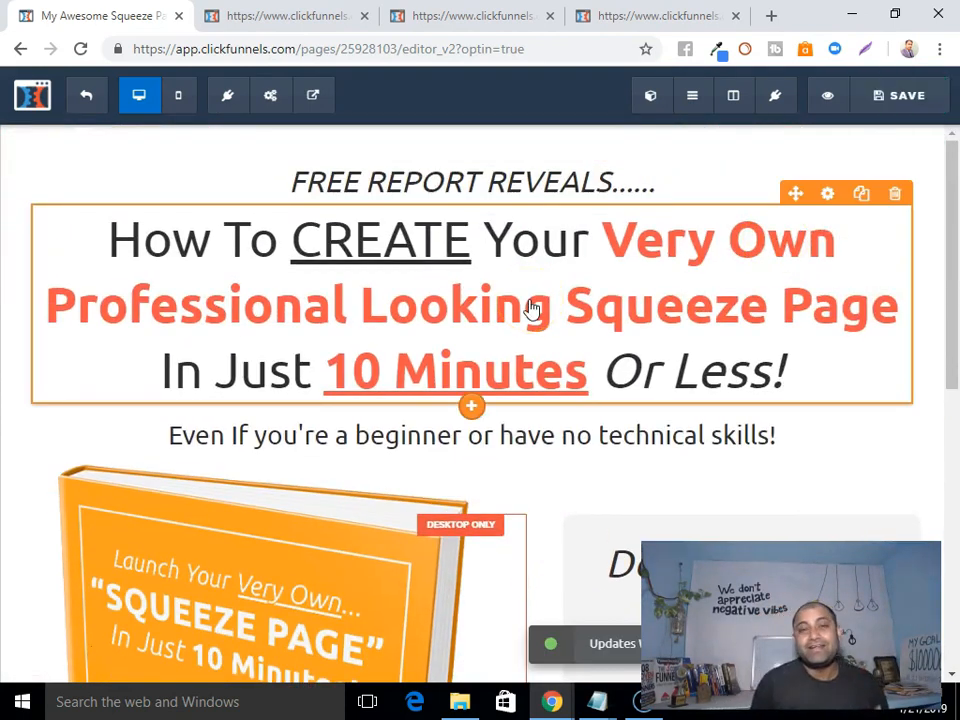
scroll(429, 360, down, 6)
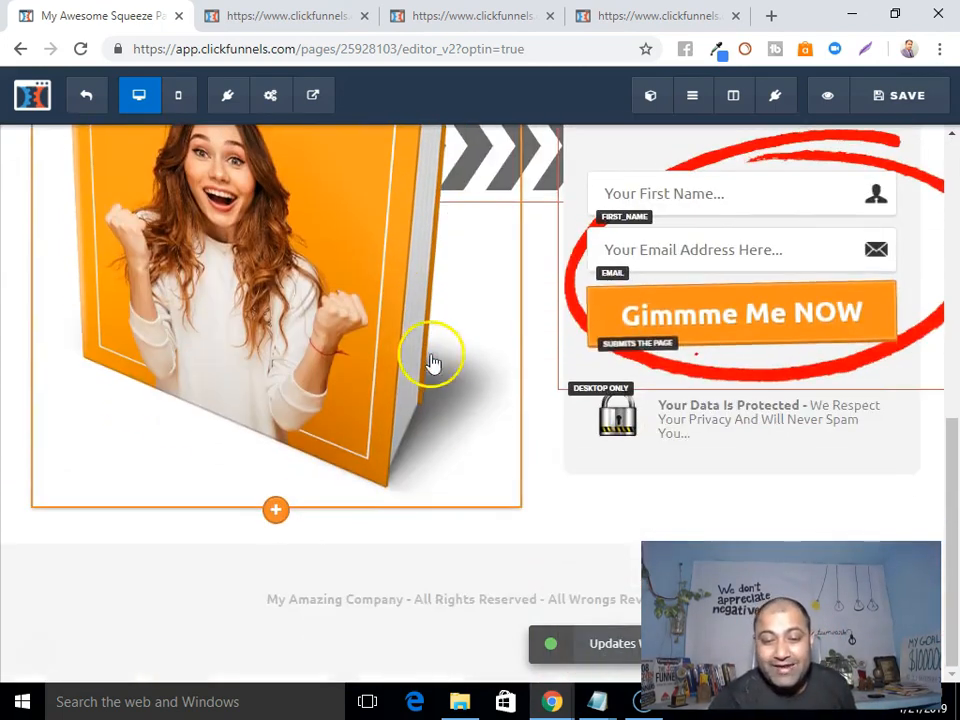
scroll(442, 416, up, 5)
scroll(445, 418, up, 2)
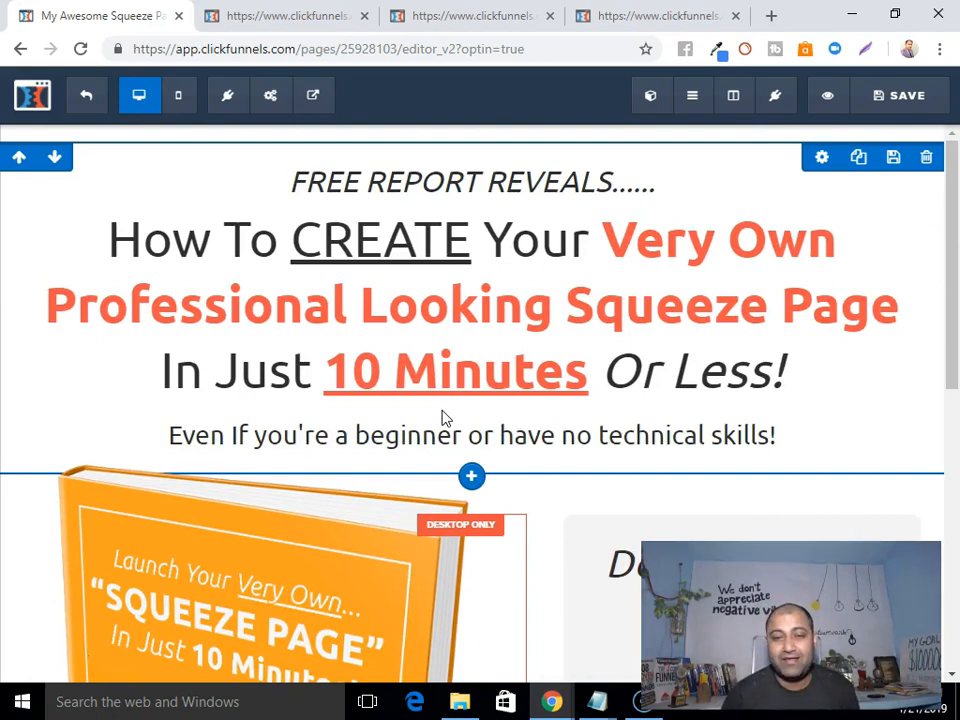
scroll(443, 454, down, 4)
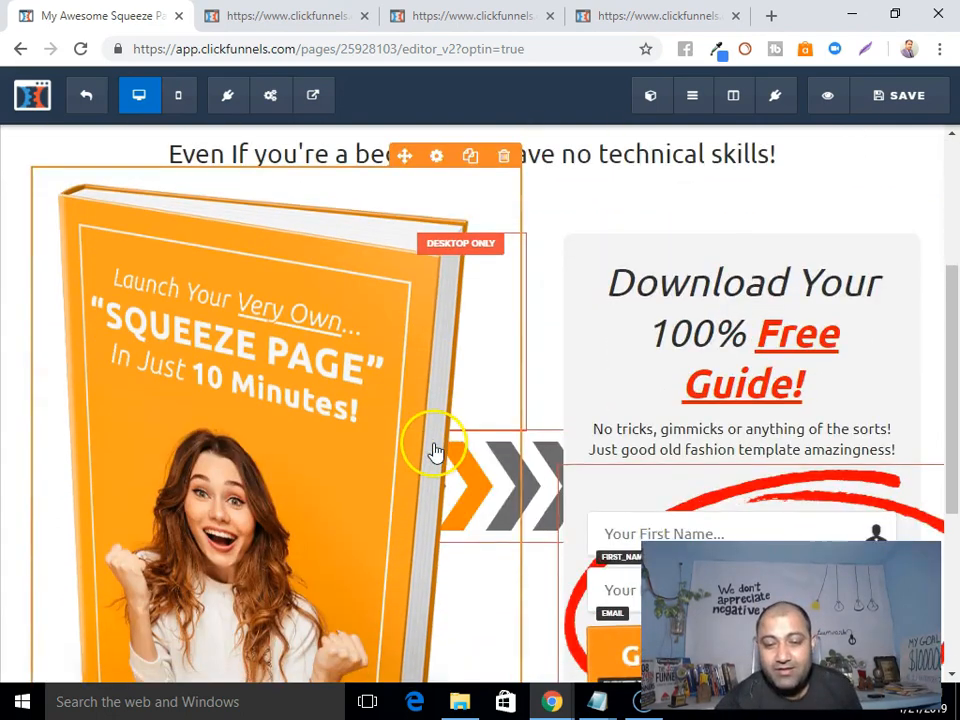
scroll(405, 394, down, 4)
scroll(403, 392, up, 8)
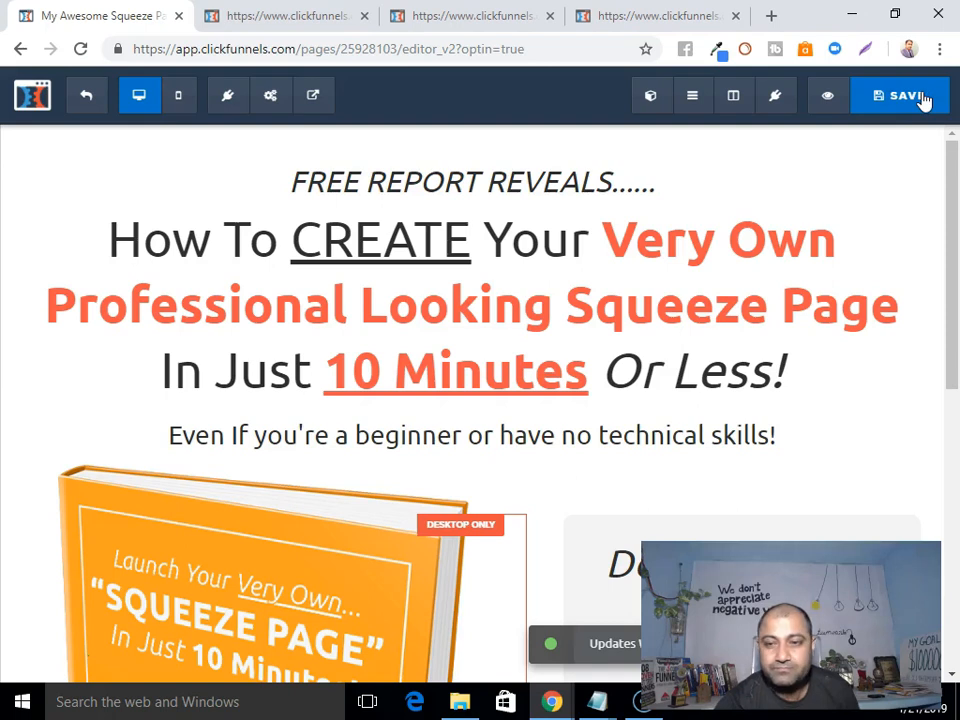
scroll(546, 360, down, 1)
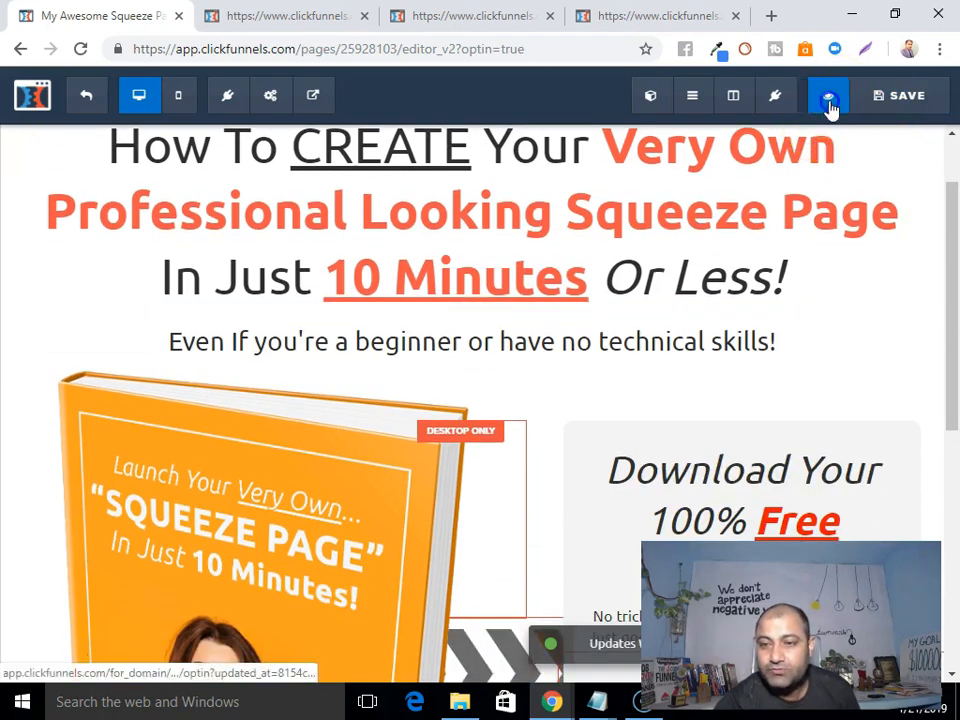
click(827, 100)
scroll(345, 323, down, 5)
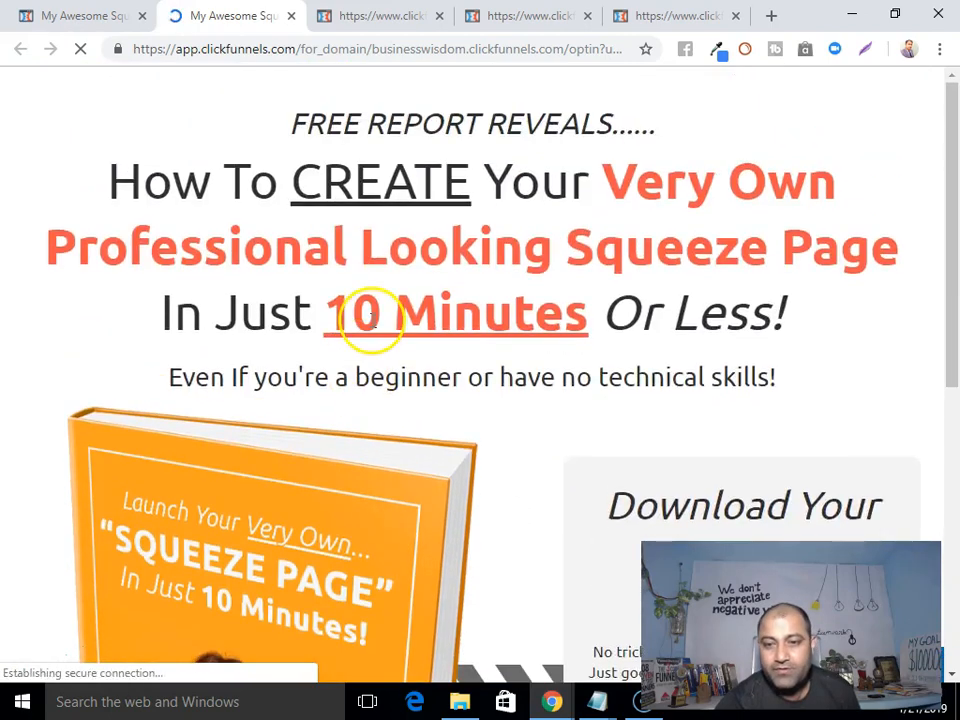
scroll(375, 330, up, 4)
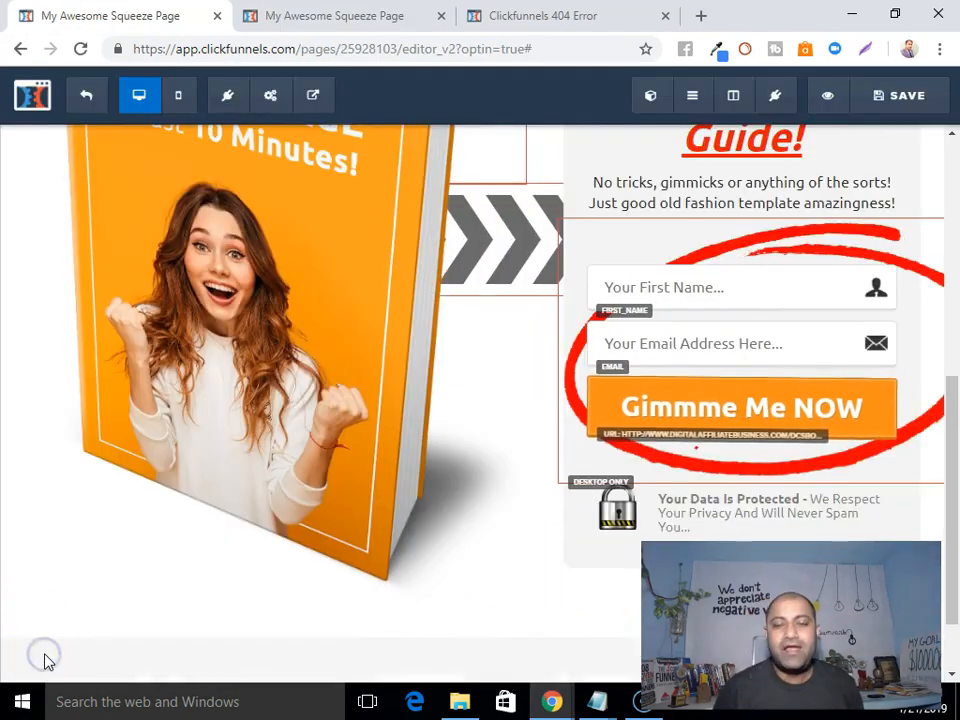
scroll(429, 529, up, 2)
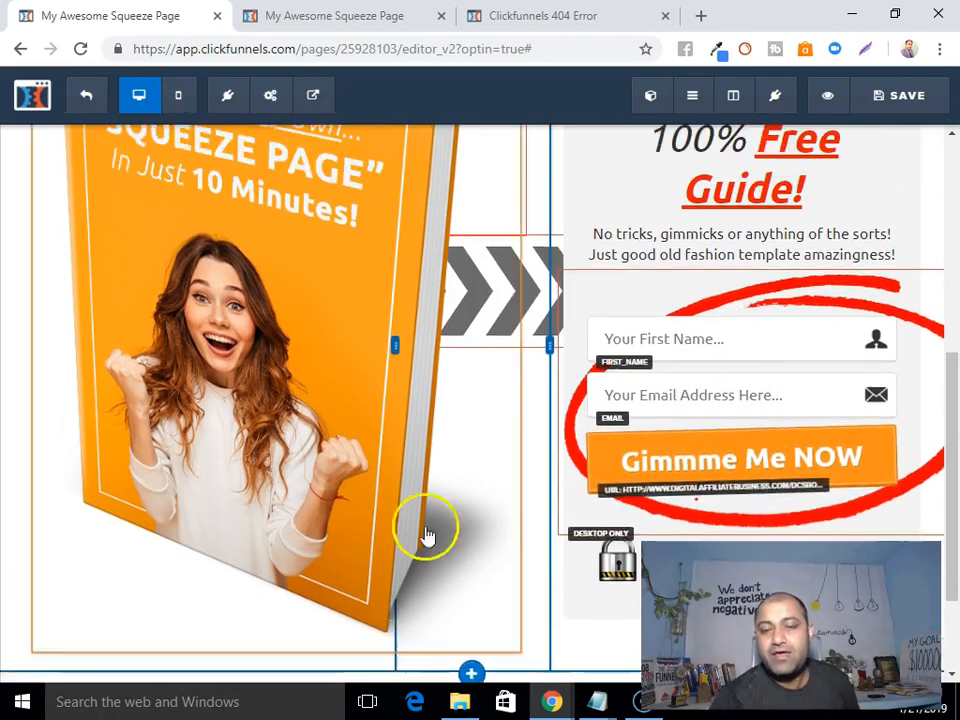
scroll(688, 398, up, 7)
scroll(598, 444, down, 7)
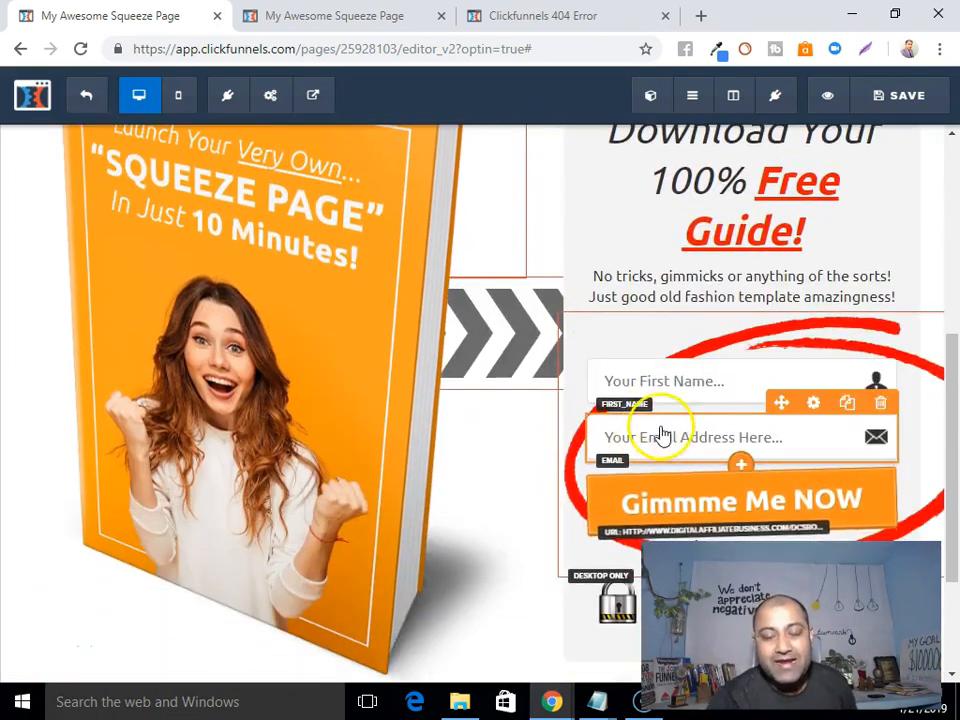
scroll(500, 427, up, 5)
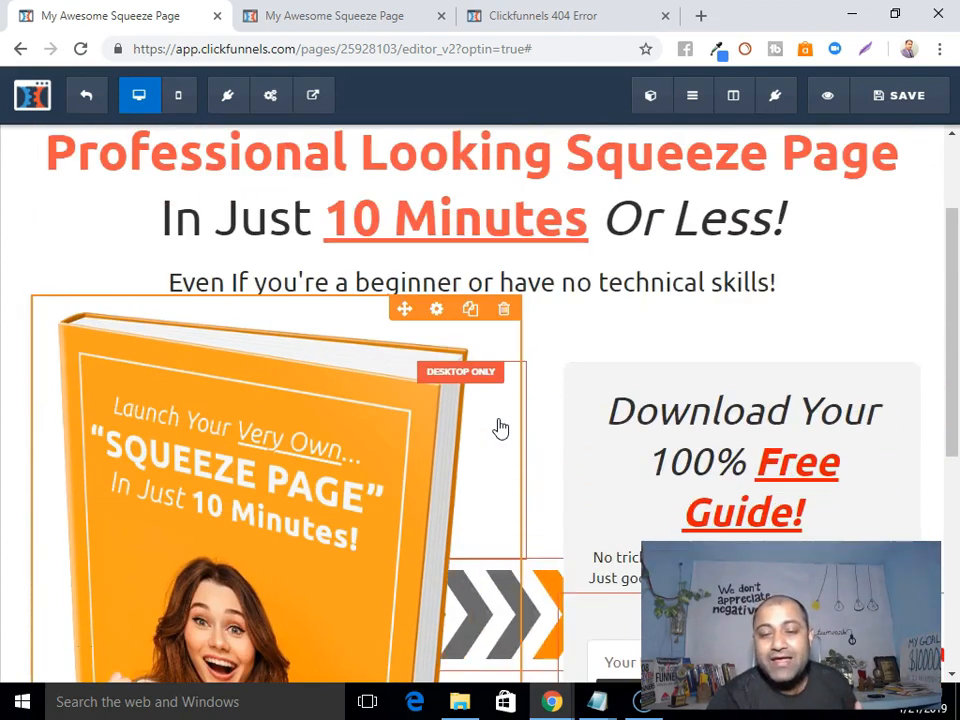
scroll(500, 428, up, 3)
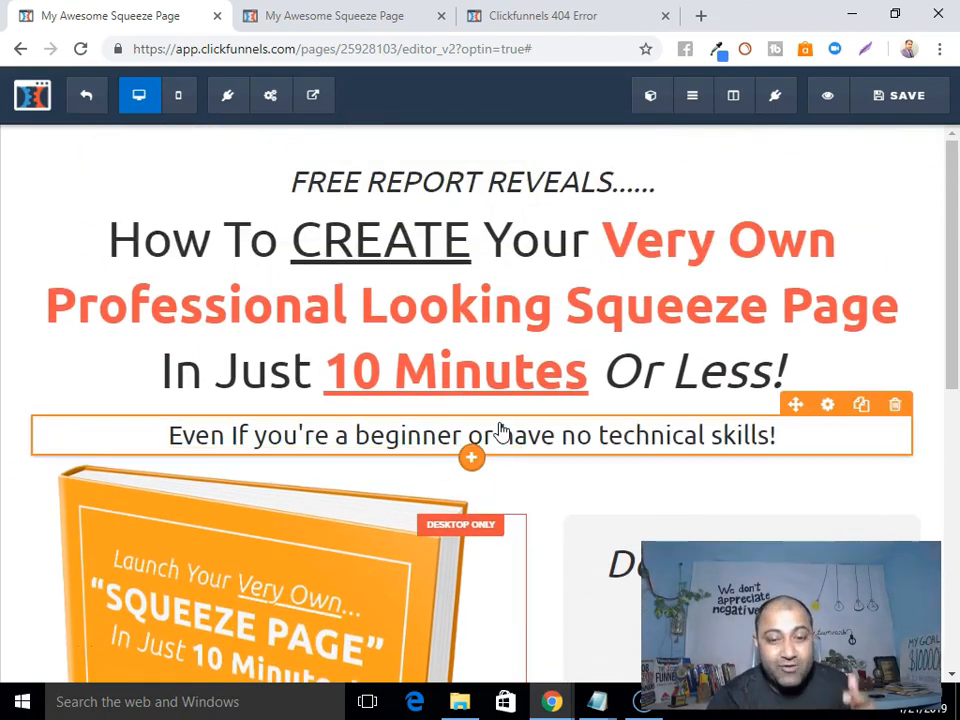
scroll(499, 430, down, 5)
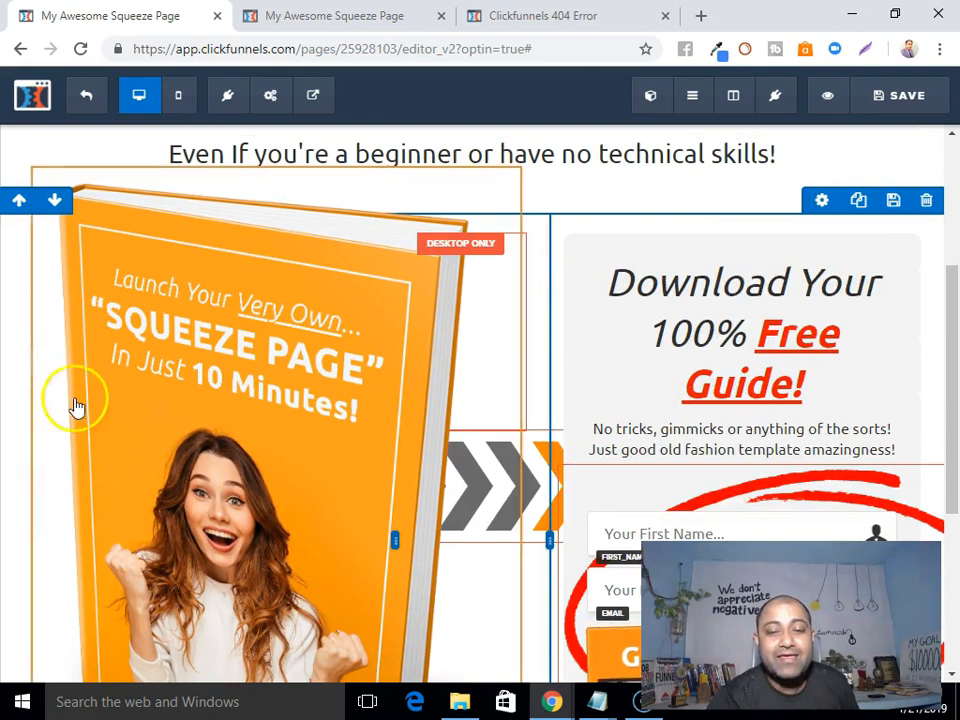
scroll(354, 354, up, 3)
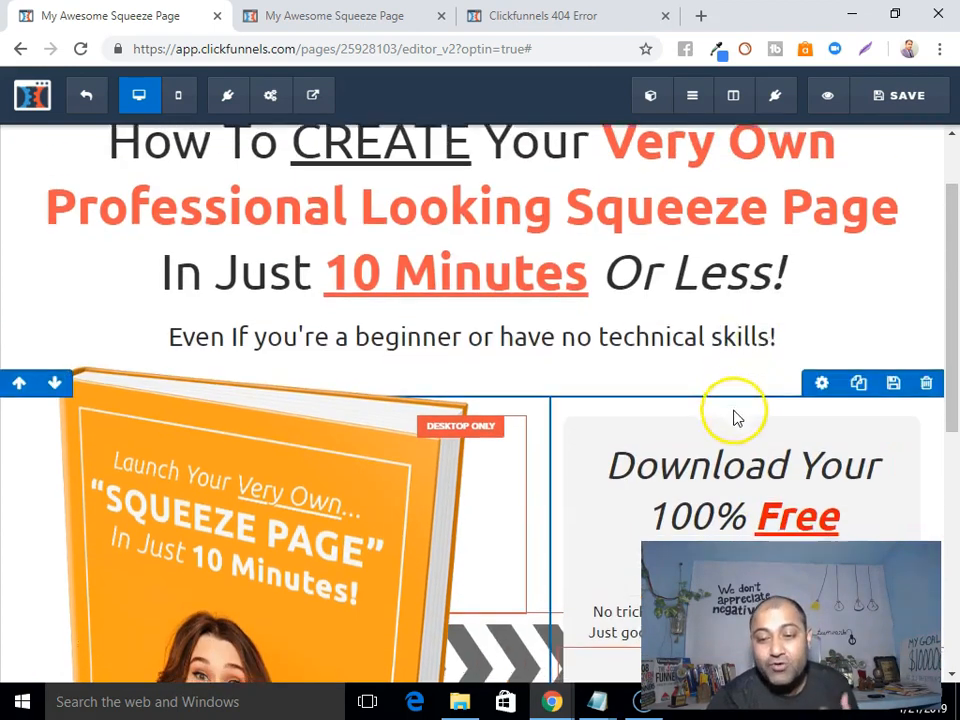
scroll(735, 418, down, 2)
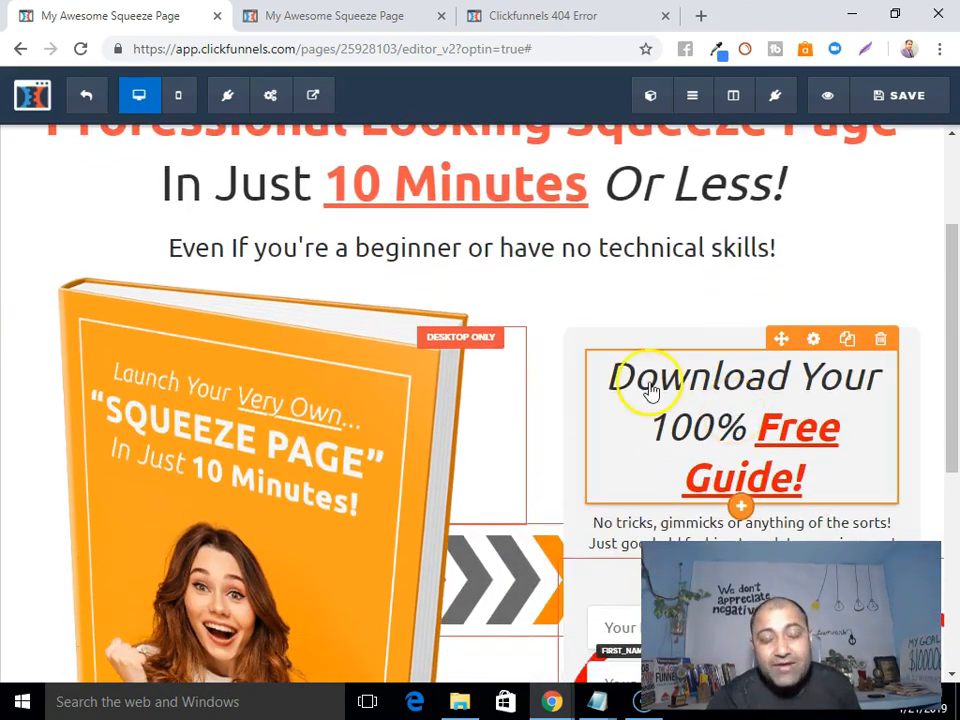
scroll(381, 343, up, 3)
scroll(444, 317, down, 5)
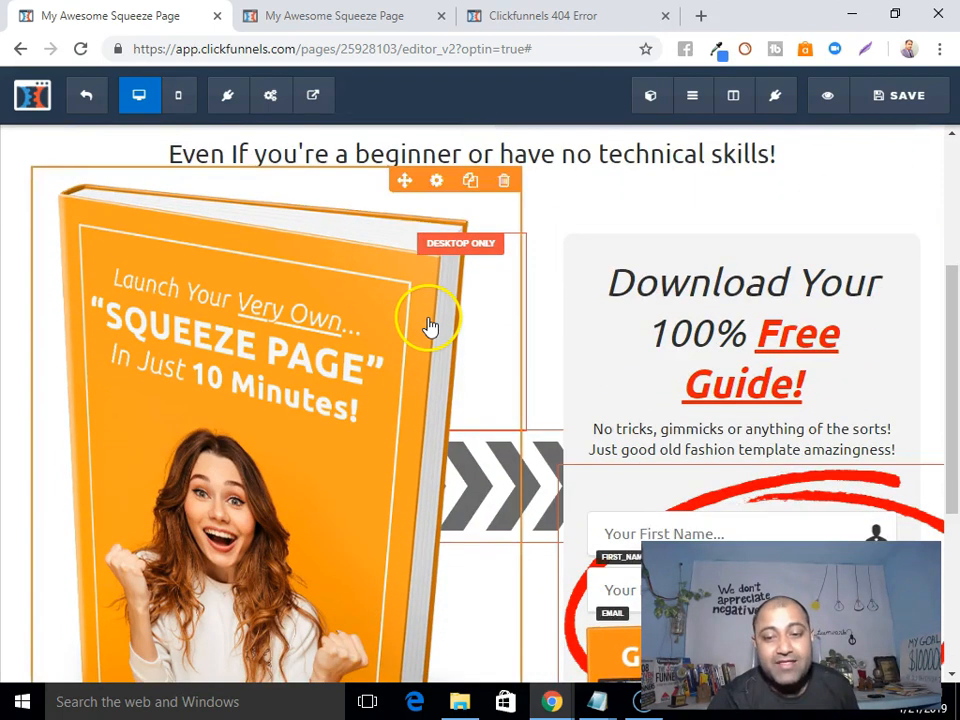
scroll(430, 326, down, 3)
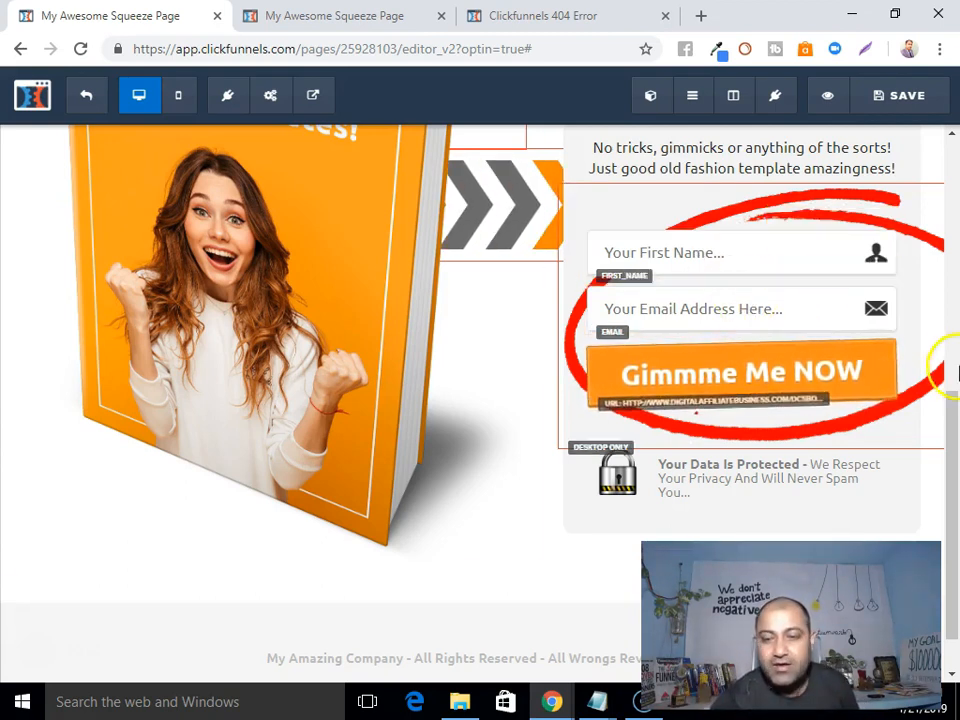
click(812, 333)
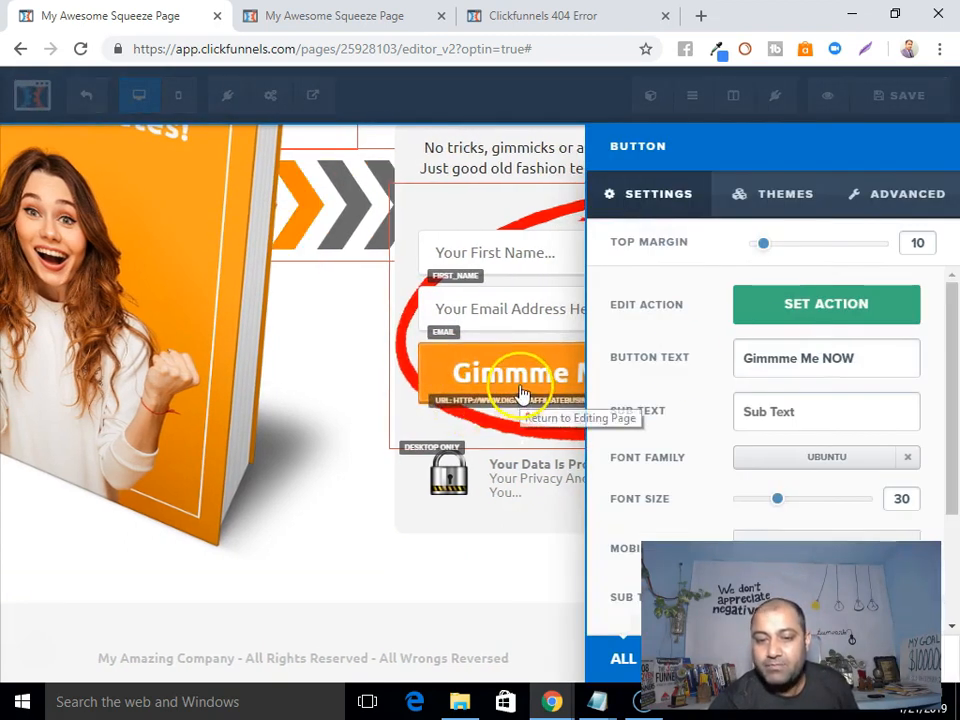
click(840, 315)
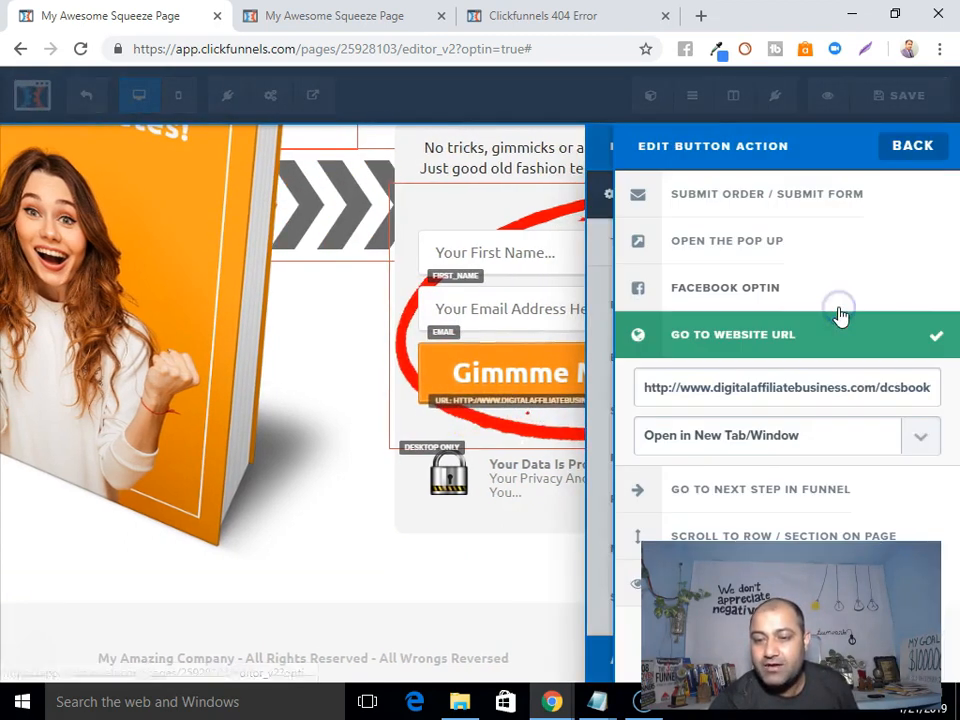
drag(711, 389, 945, 395)
right_click(679, 385)
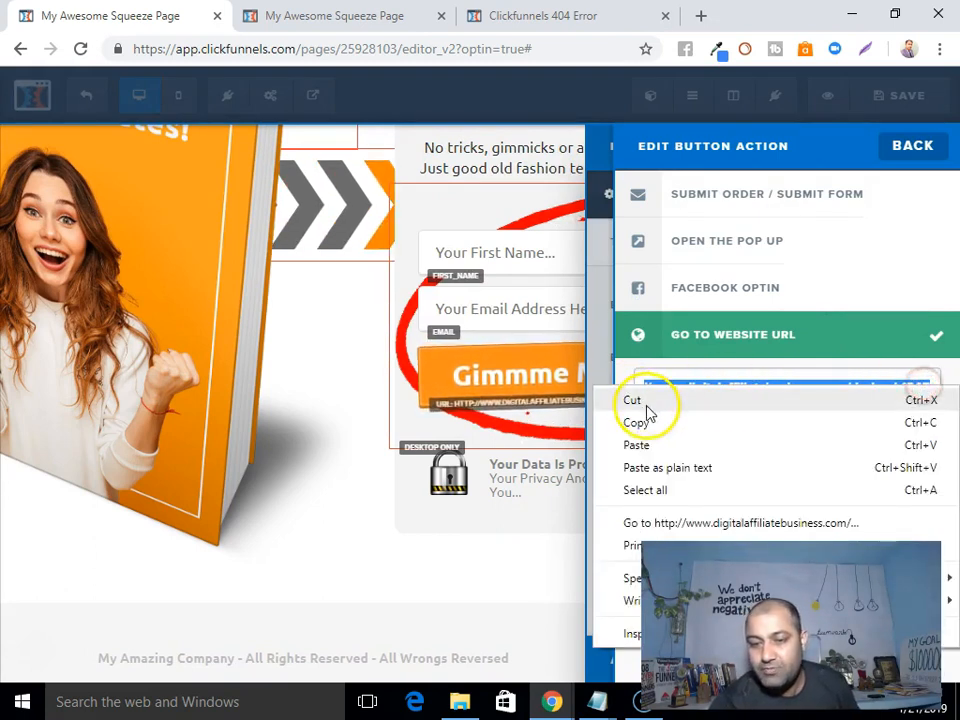
click(651, 399)
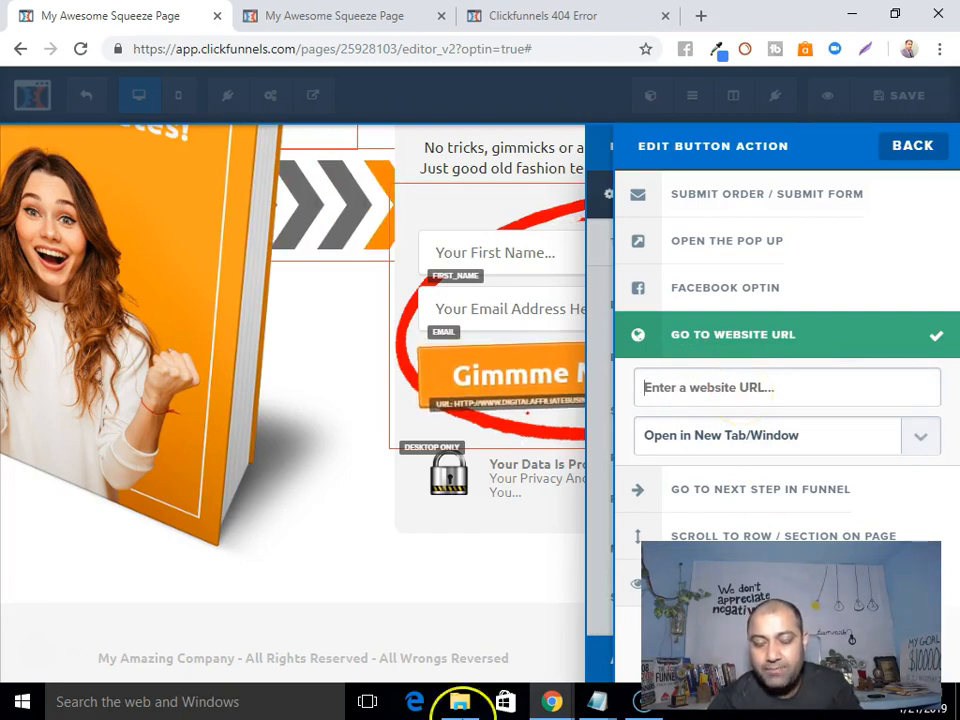
right_click(722, 390)
click(772, 506)
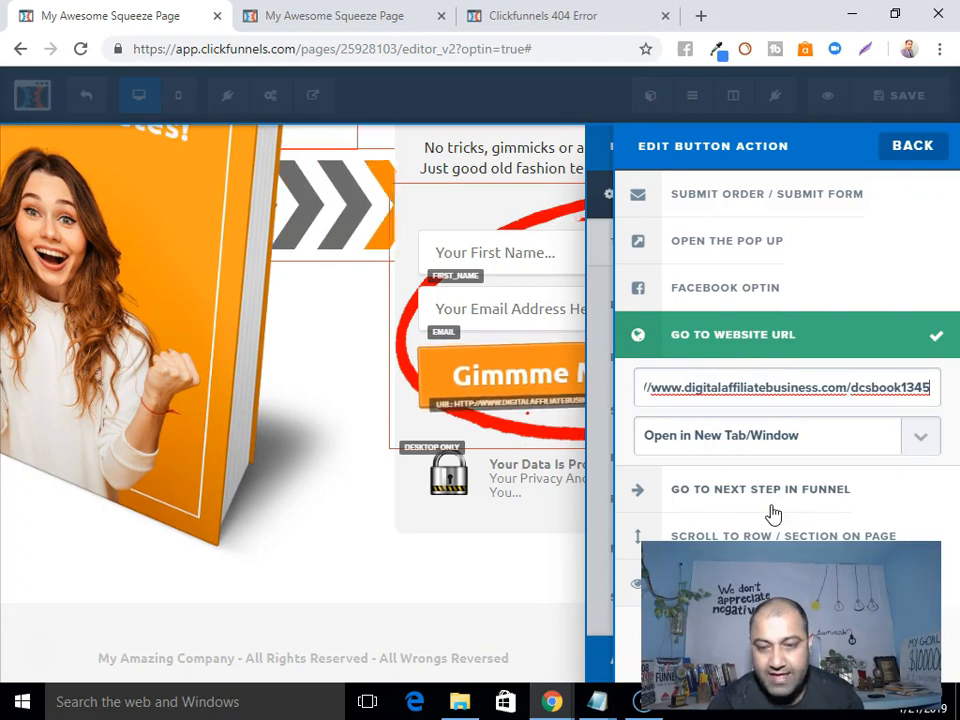
click(914, 449)
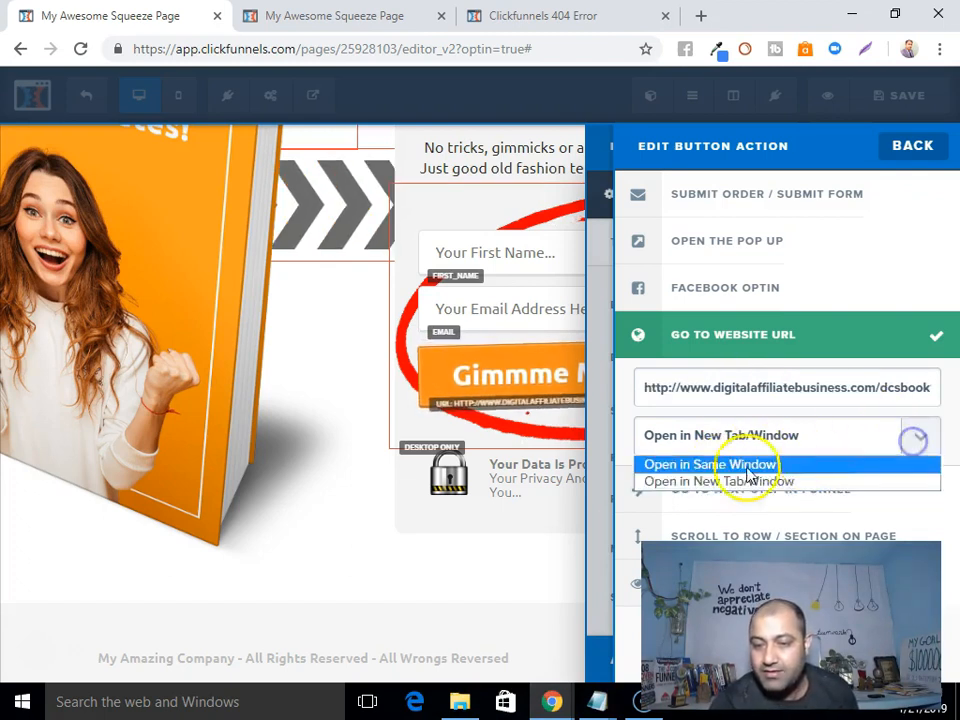
click(707, 482)
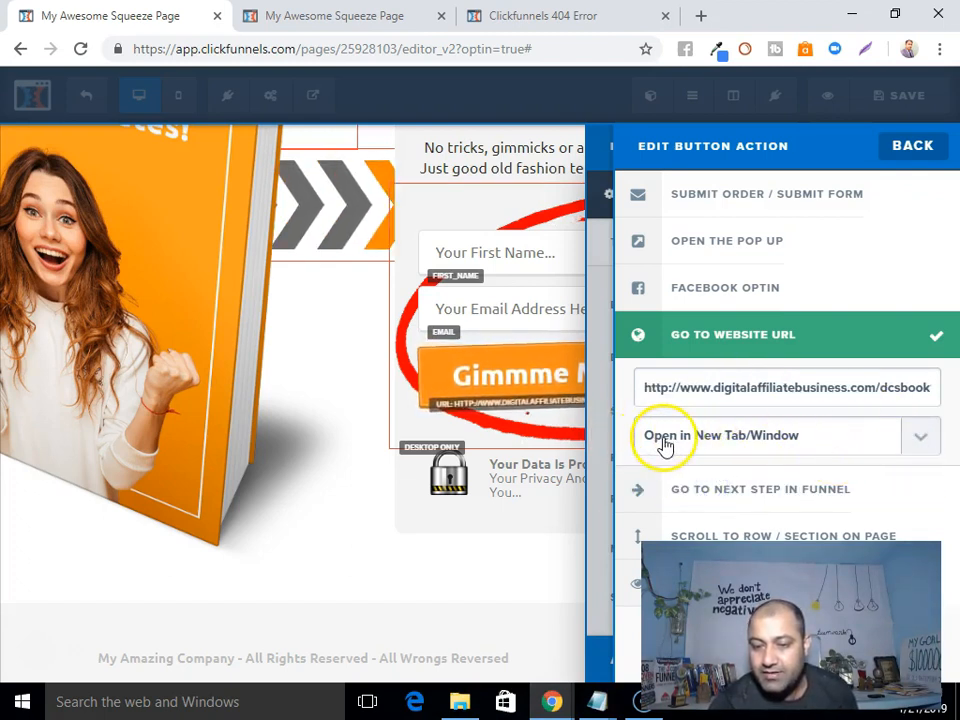
click(366, 506)
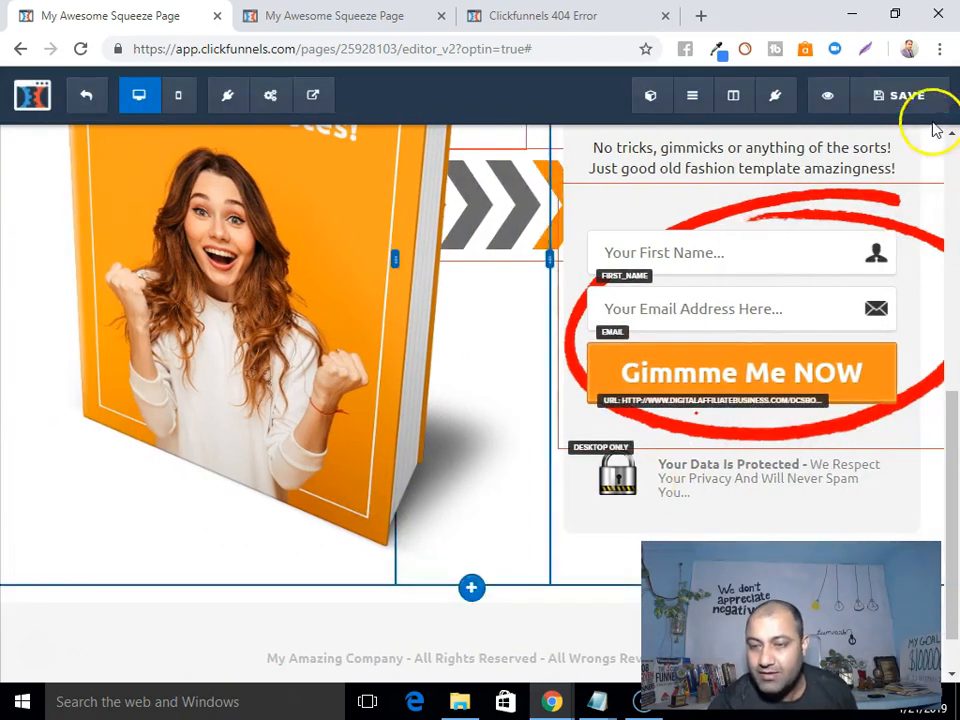
Save the page and open its live preview in a new tab.
click(917, 94)
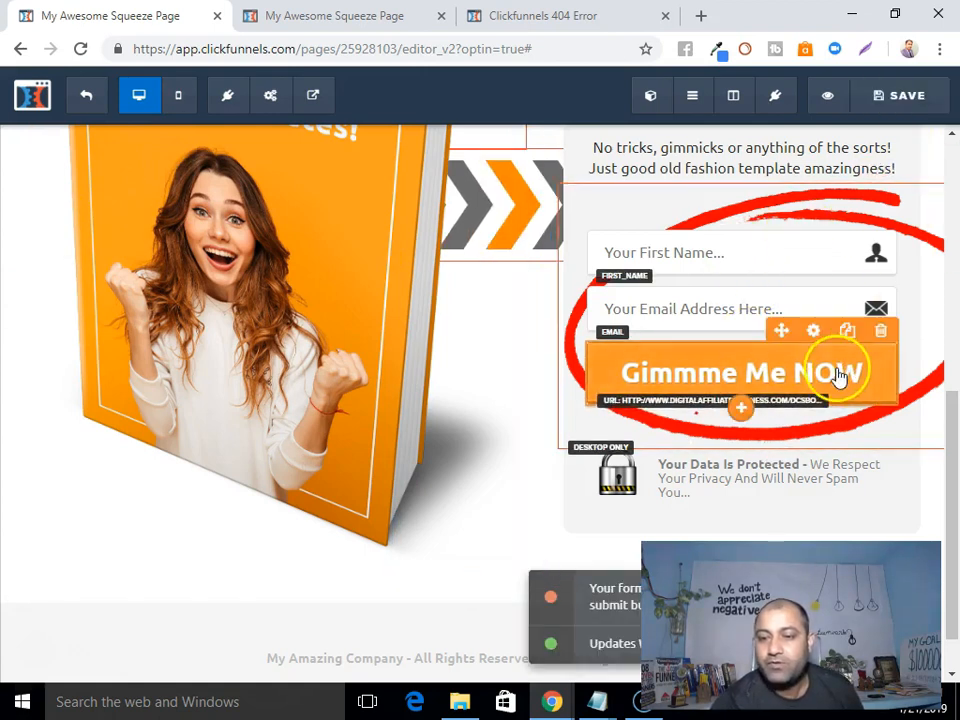
click(827, 96)
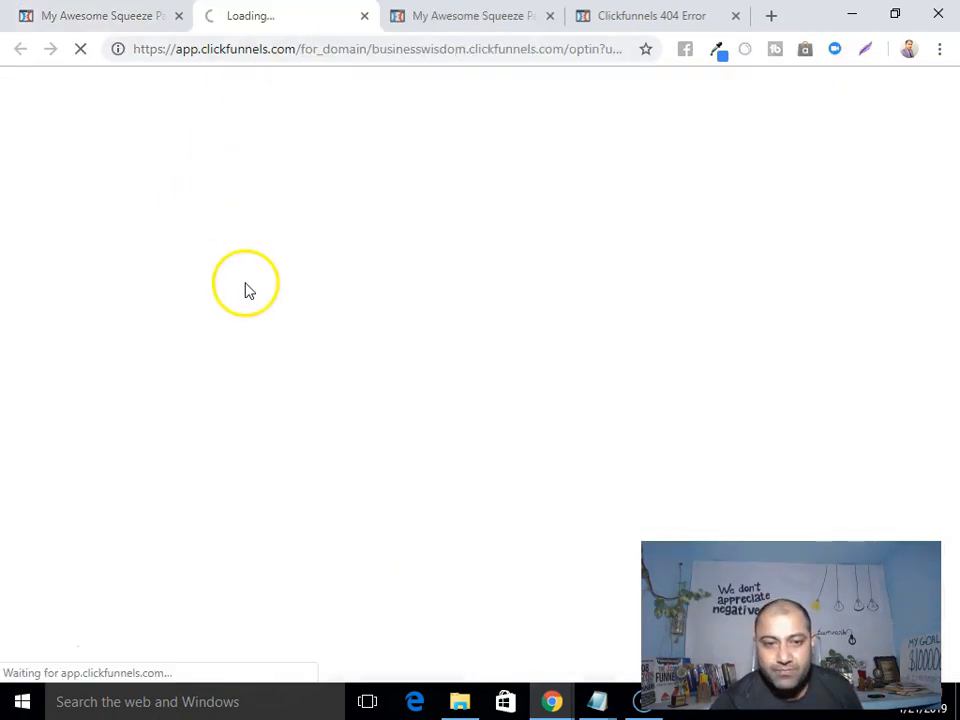
scroll(250, 290, down, 6)
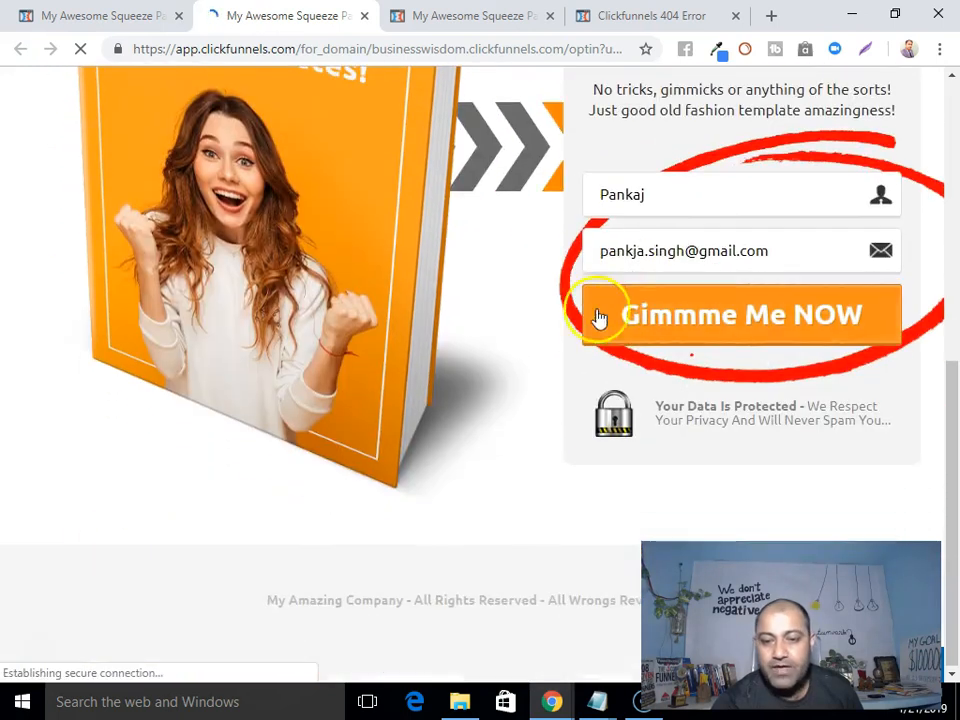
Enter a test first name and email address on the preview and submit the opt-in form.
click(656, 191)
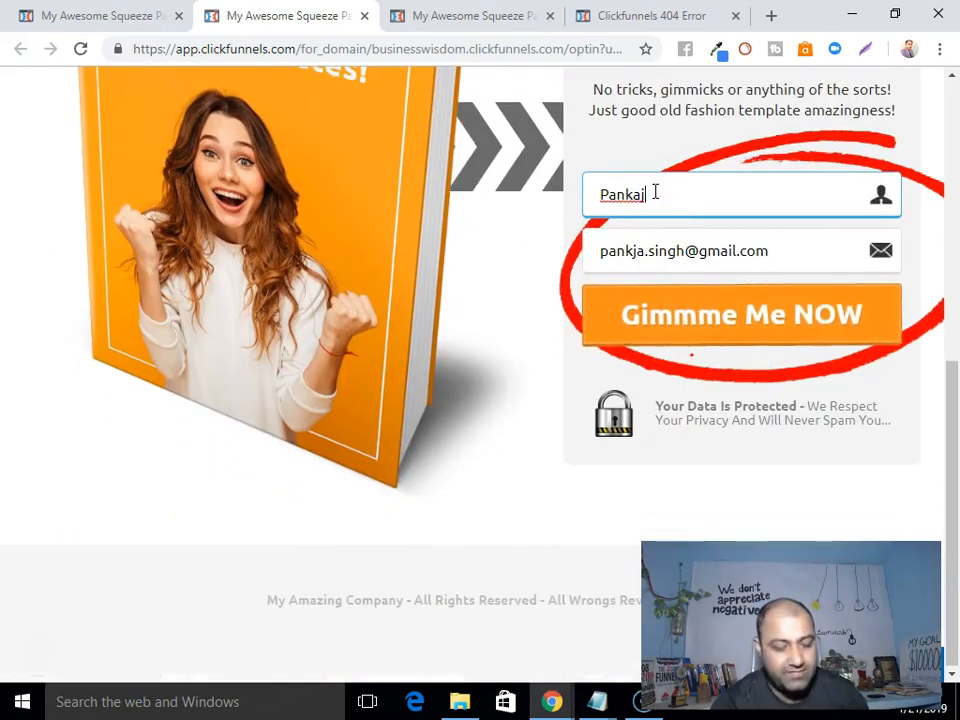
text(Pa)
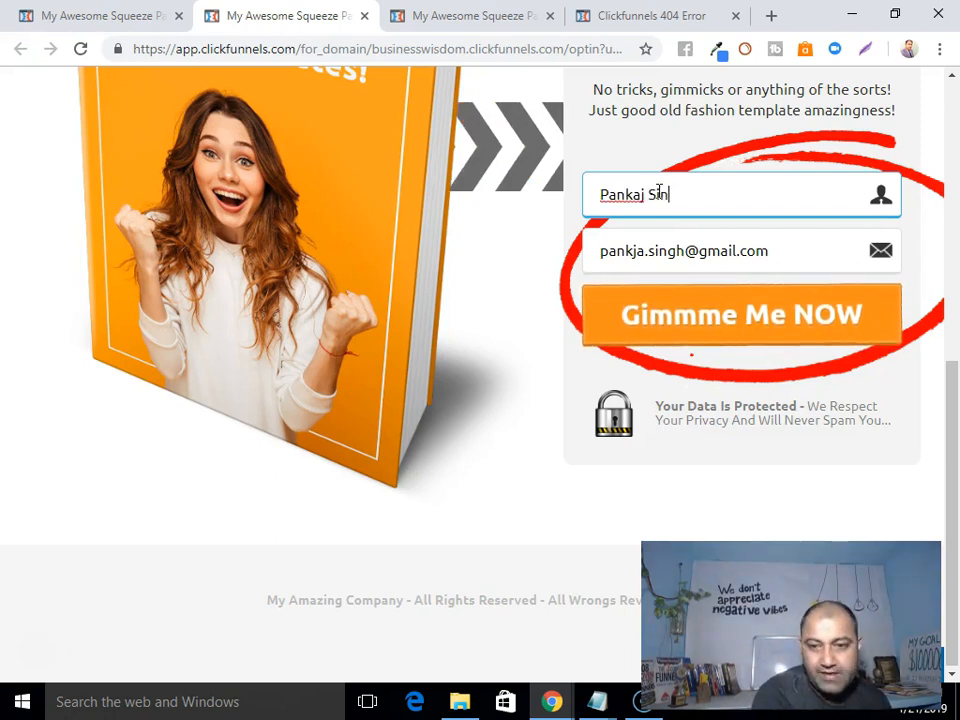
drag(785, 255, 636, 247)
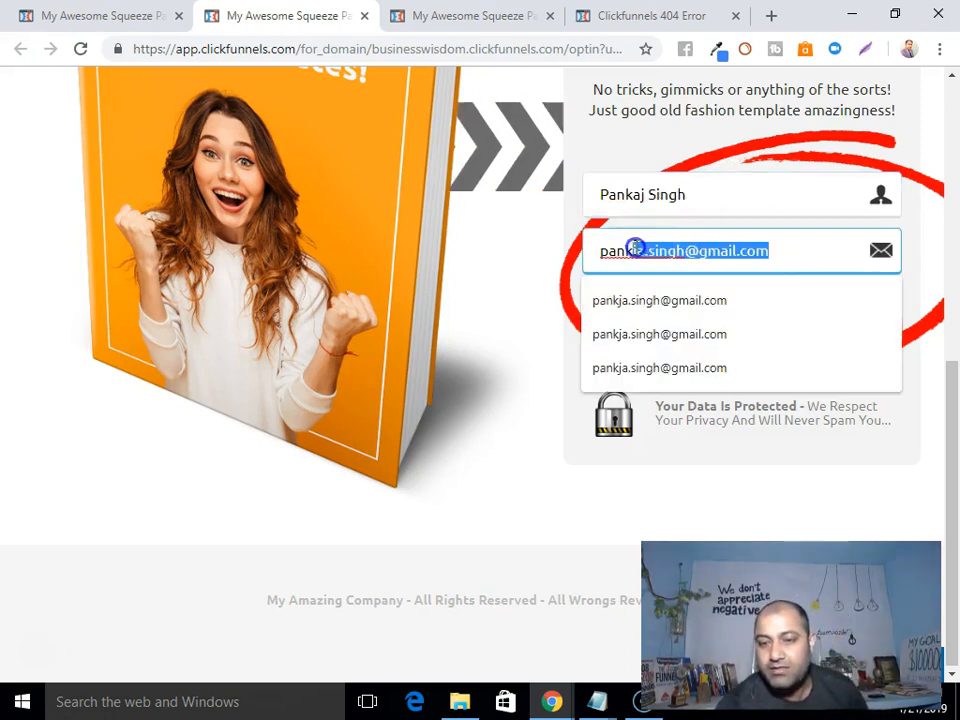
key(BackSpace)
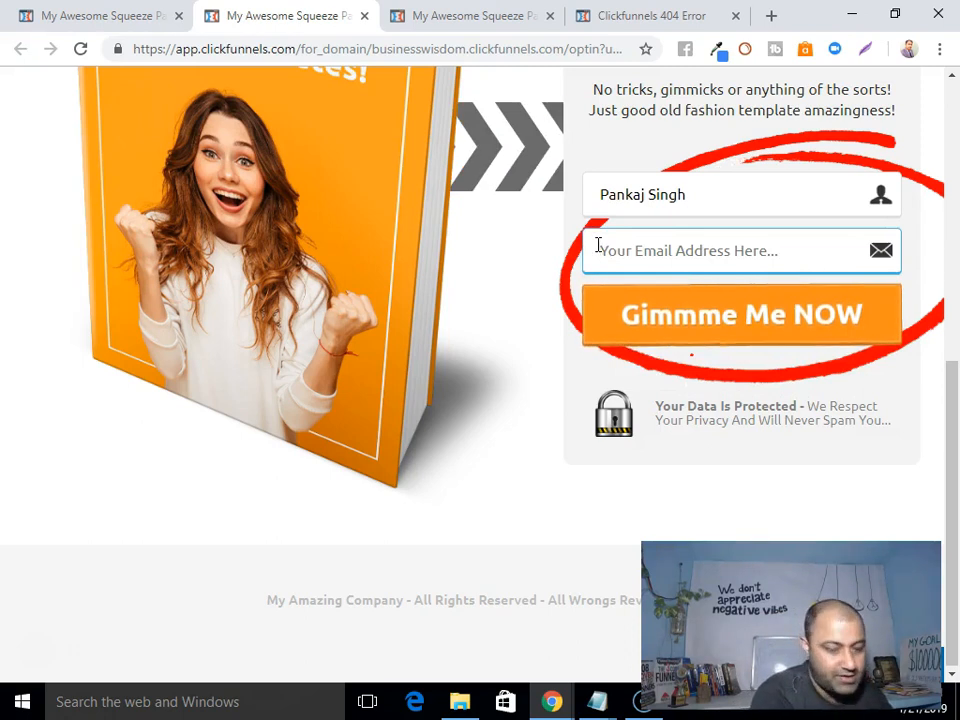
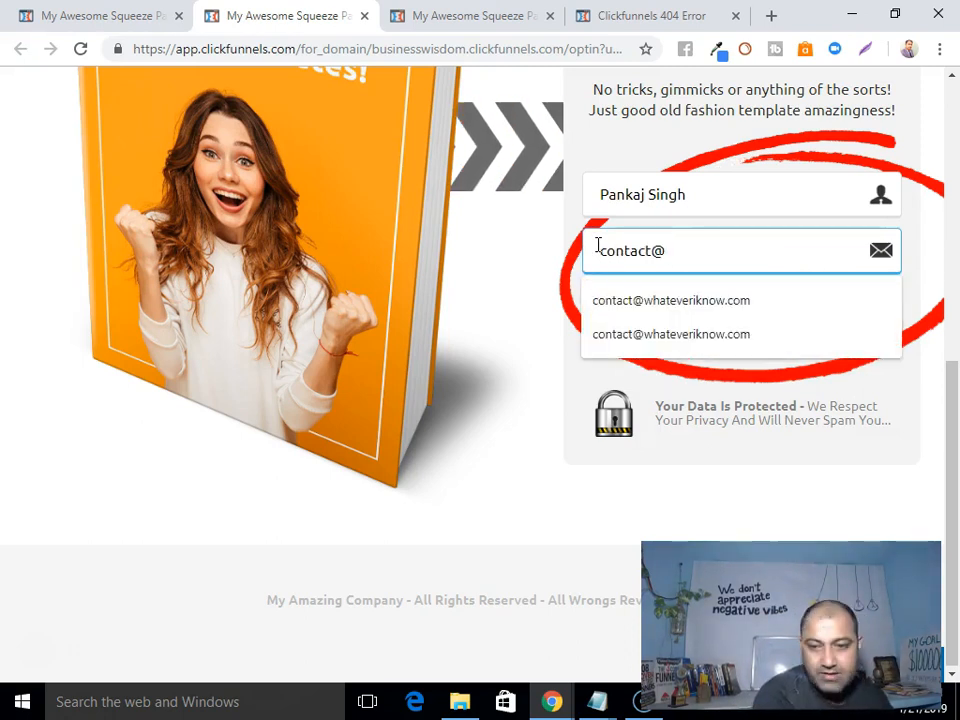
click(624, 300)
click(707, 324)
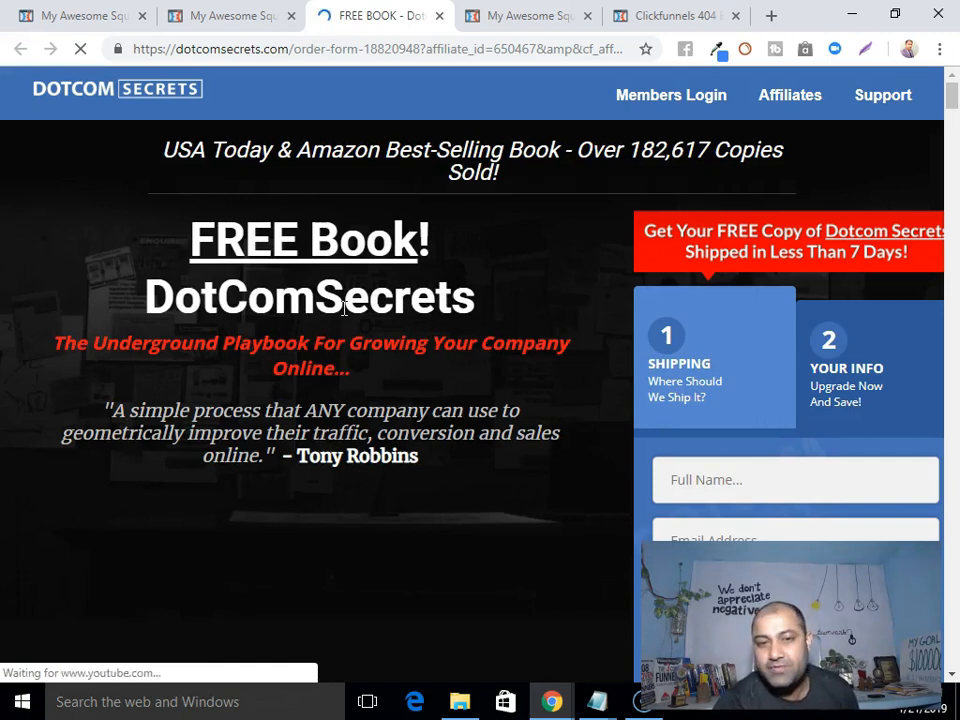
Return to the editor tab, save the page, and open the Gimmme Me NOW button's settings.
click(244, 17)
scroll(480, 275, up, 5)
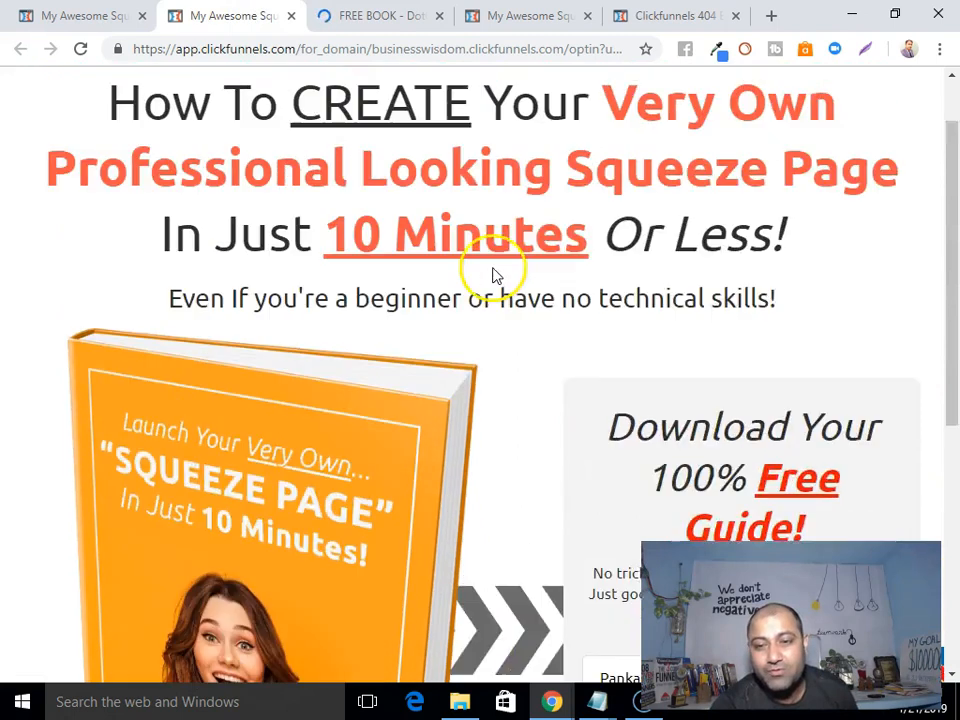
click(115, 25)
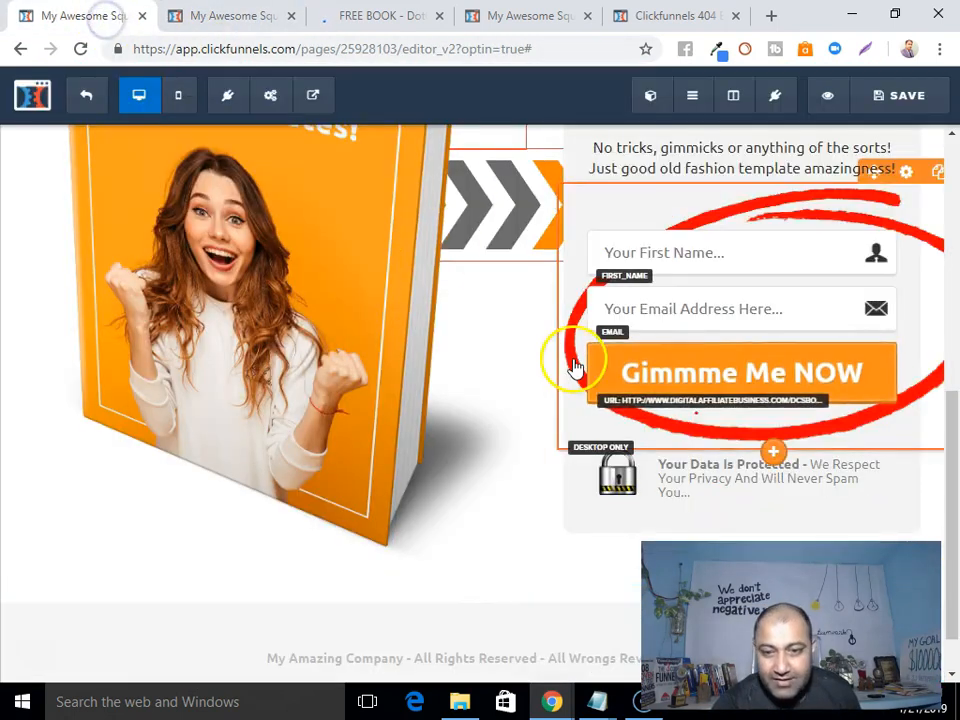
scroll(590, 370, up, 5)
click(900, 96)
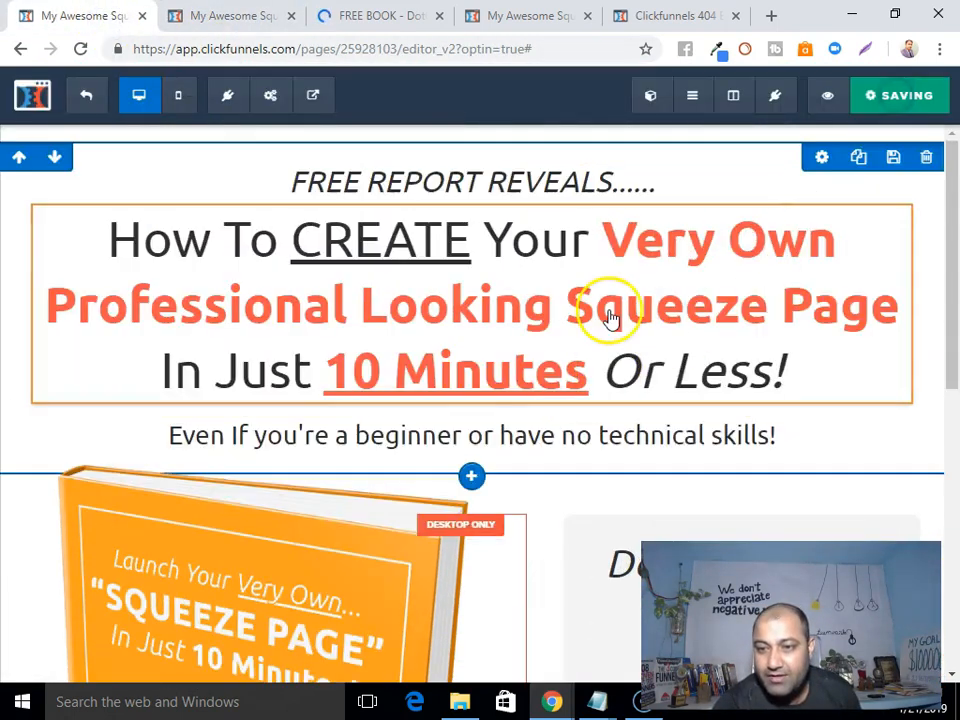
scroll(611, 317, down, 2)
scroll(816, 312, down, 3)
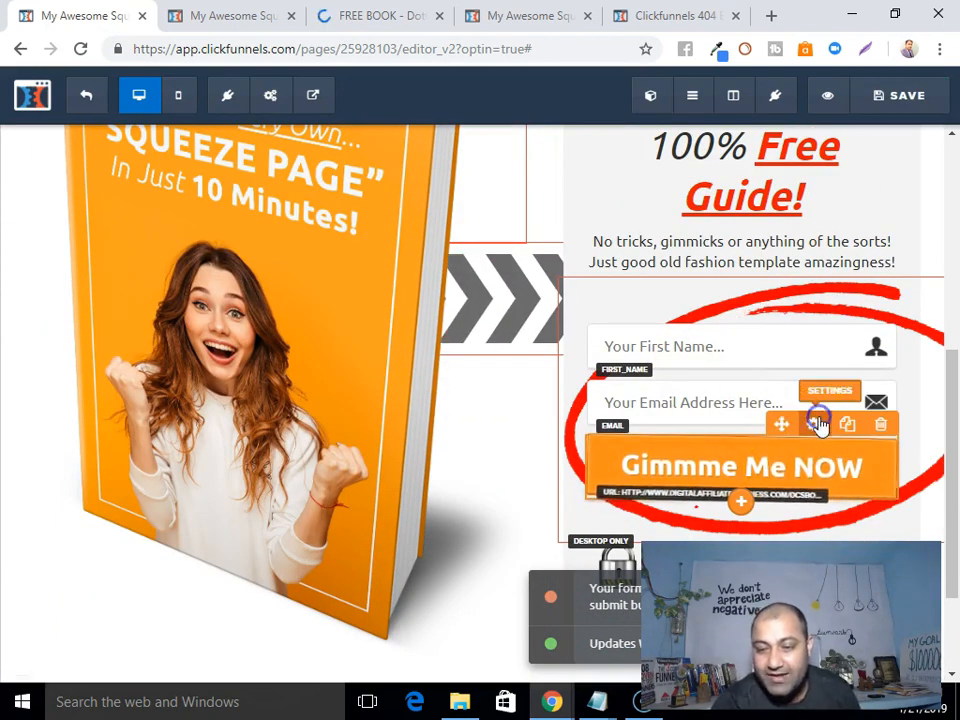
click(817, 425)
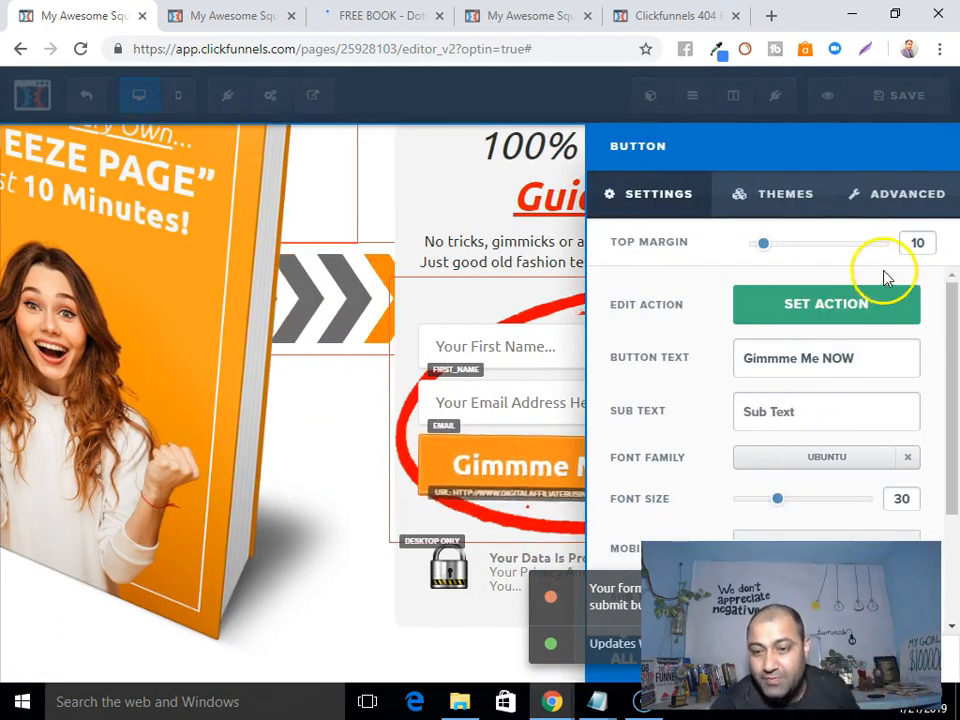
Set the button action to Submit Order / Submit Form, save, and exit to the funnel overview.
click(842, 305)
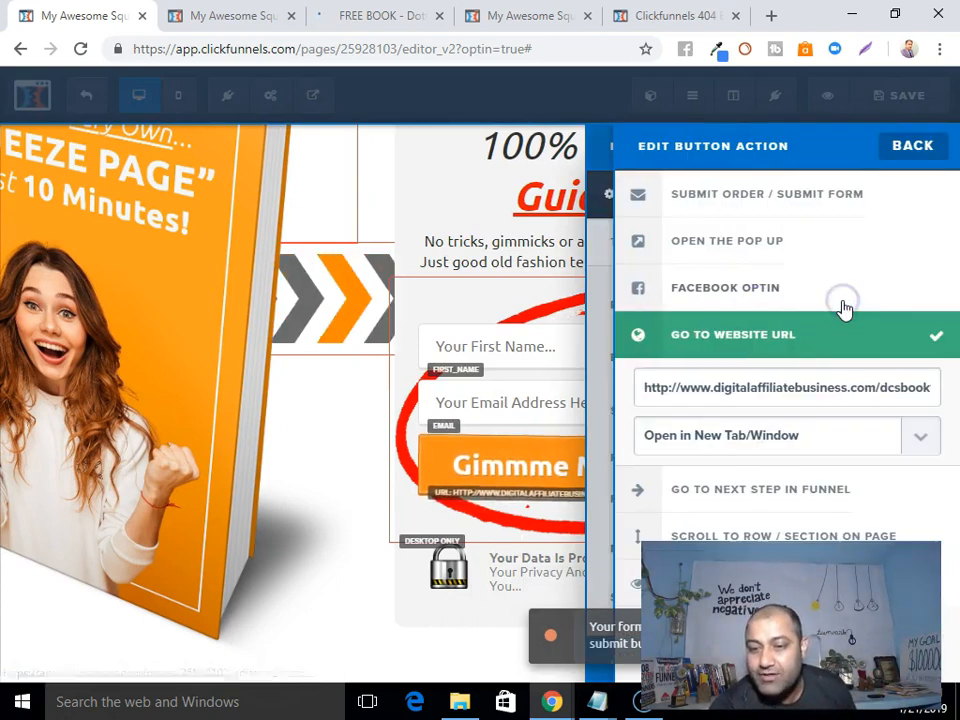
click(745, 198)
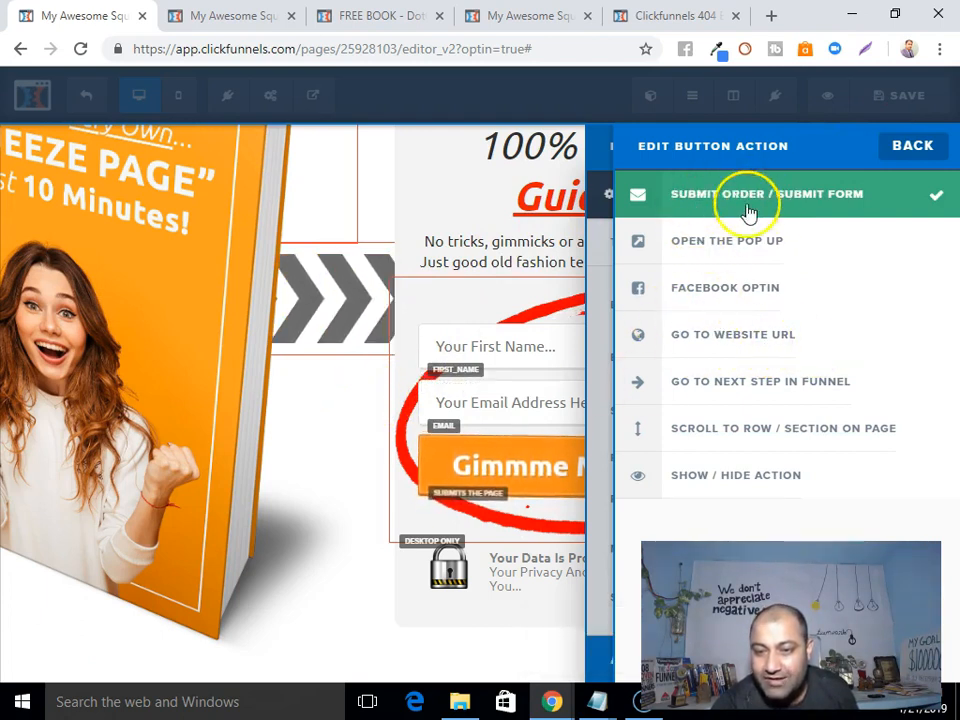
click(337, 439)
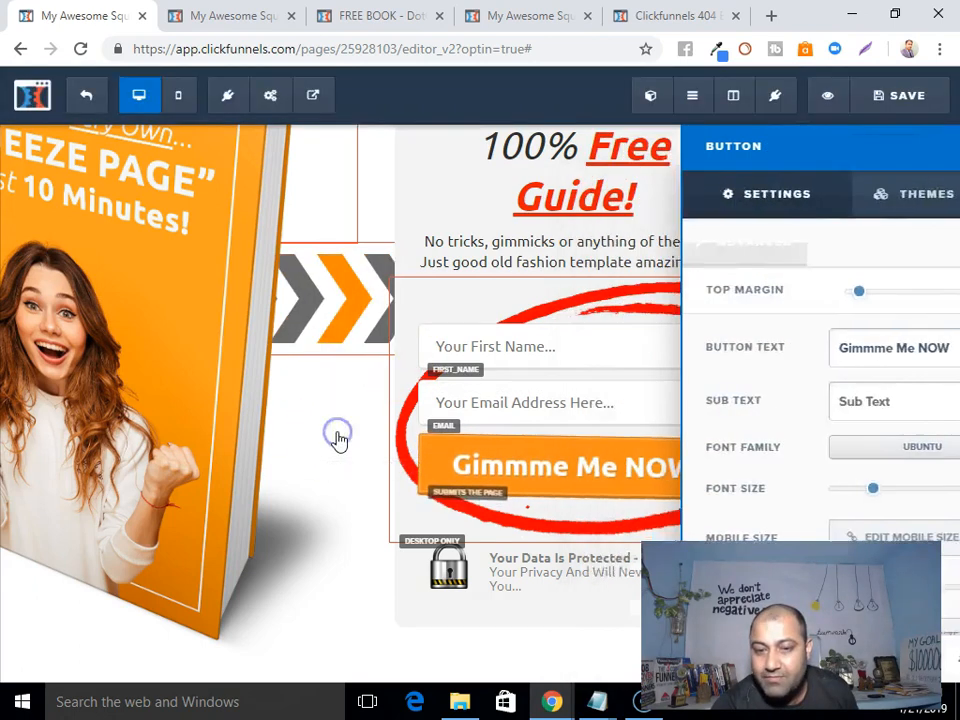
click(905, 95)
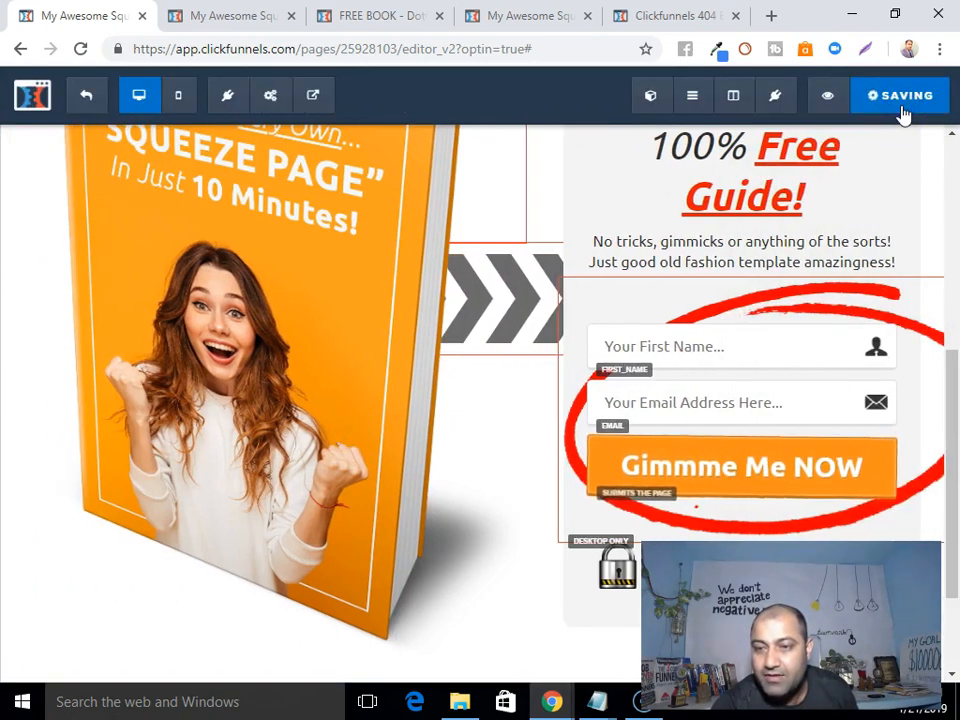
click(88, 96)
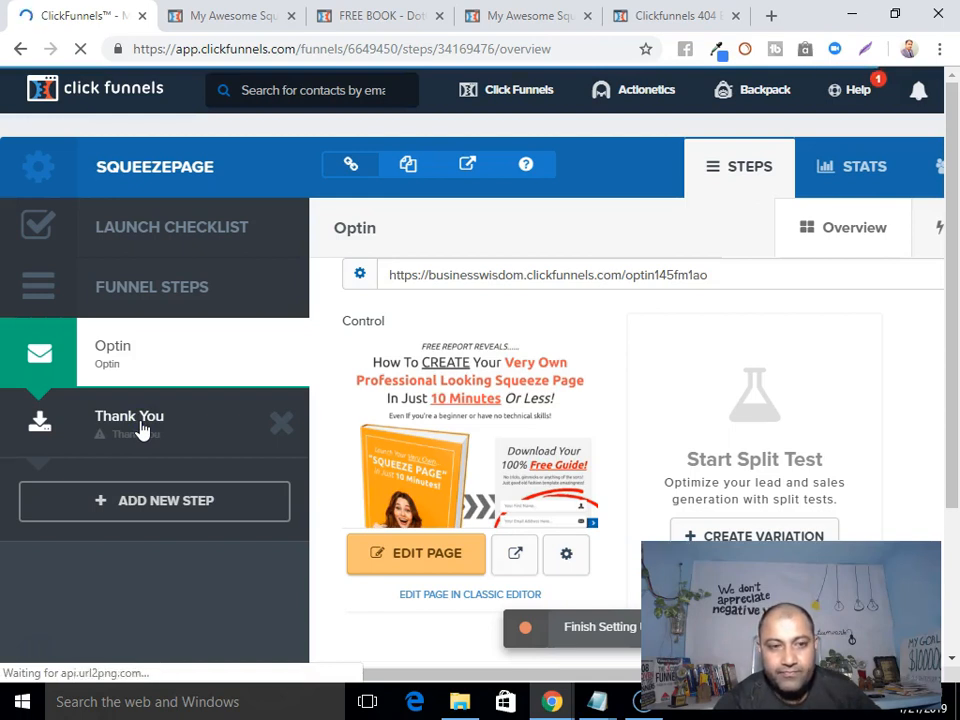
Open the funnel's Thank You step and browse its thank-you page templates.
click(140, 425)
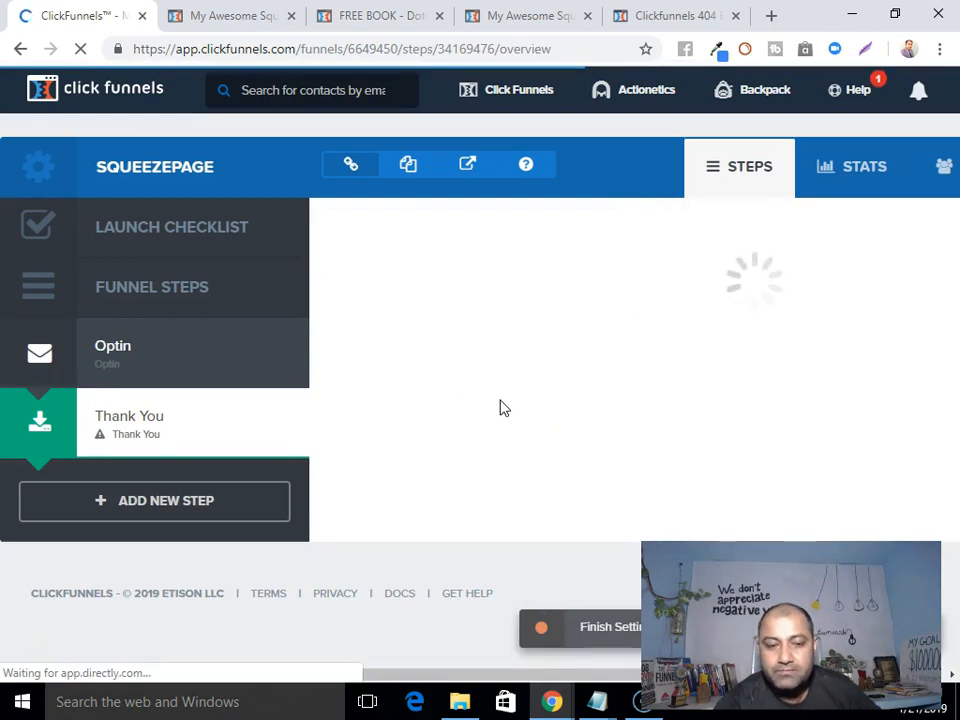
scroll(501, 408, down, 4)
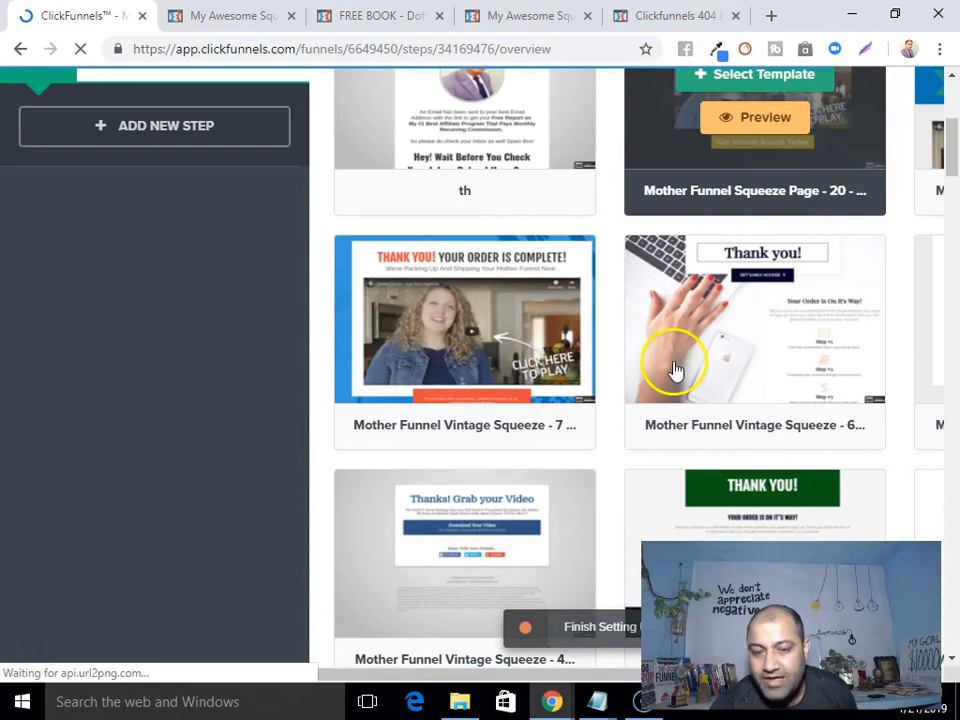
scroll(675, 370, down, 2)
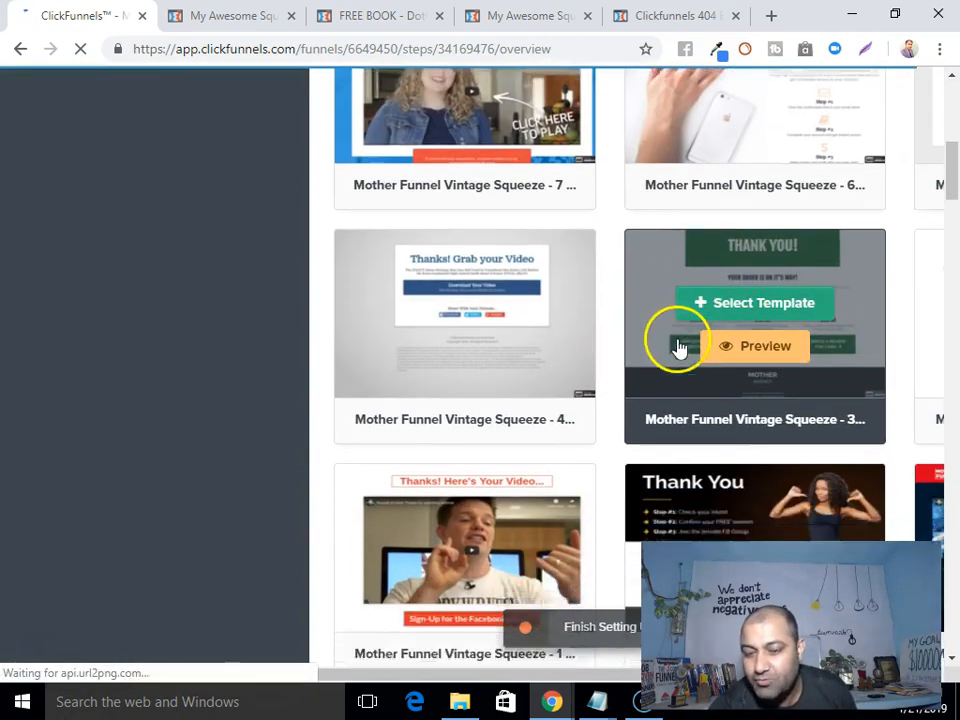
scroll(678, 347, down, 1)
scroll(793, 375, down, 5)
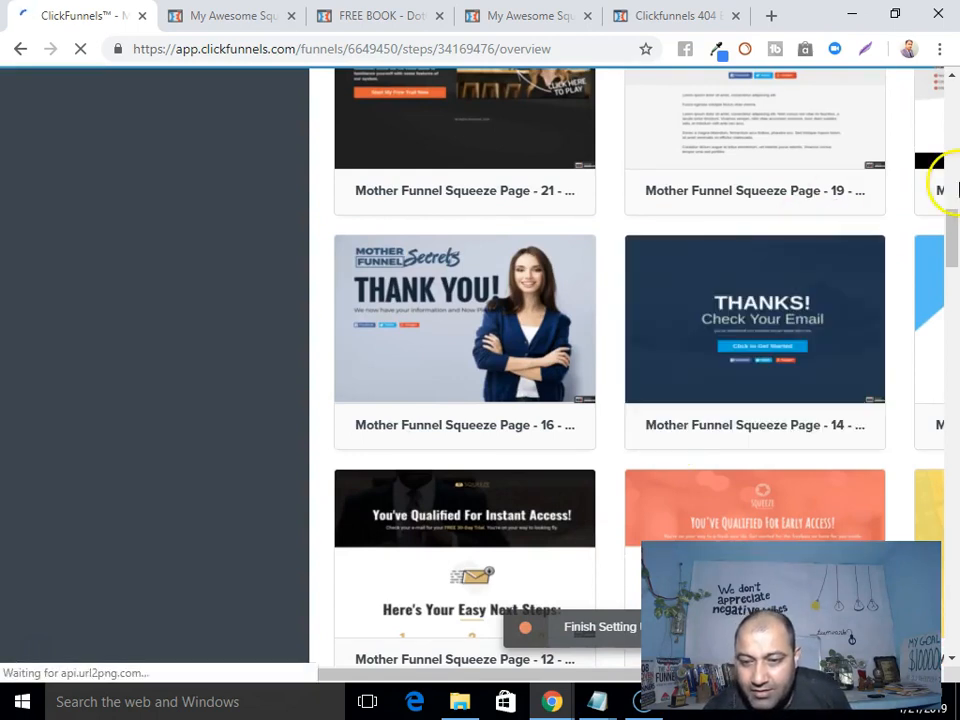
scroll(915, 221, down, 2)
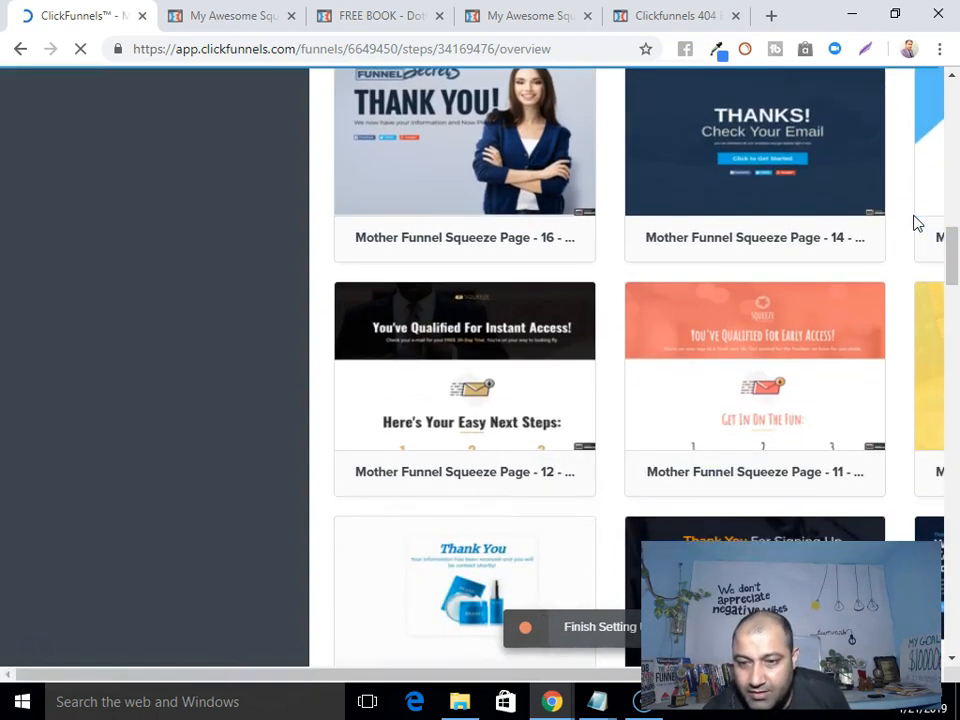
scroll(840, 270, down, 7)
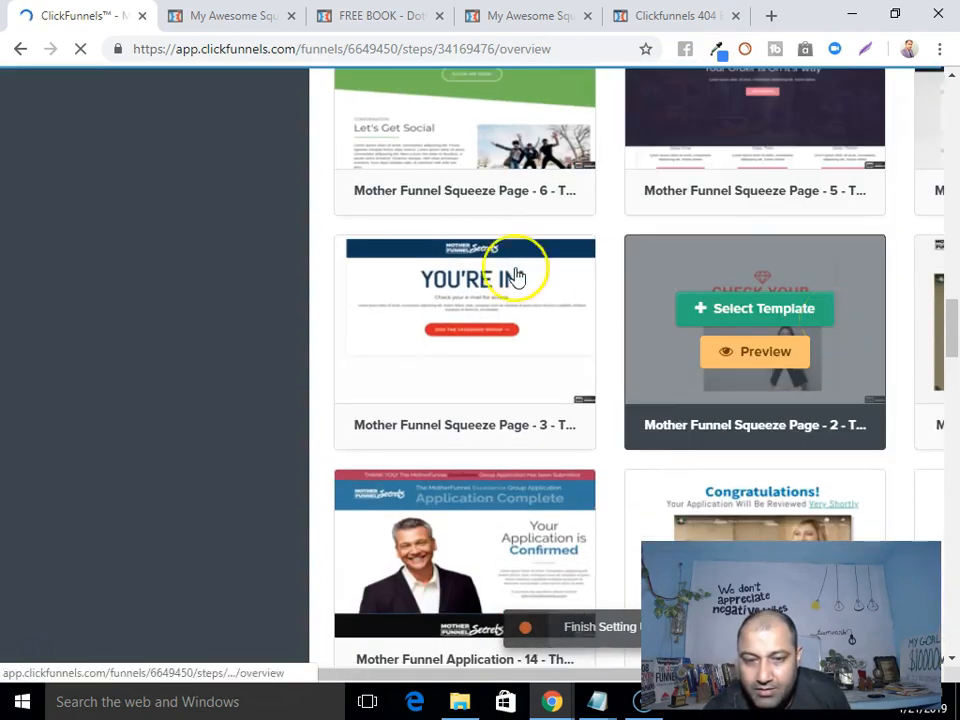
scroll(956, 407, down, 3)
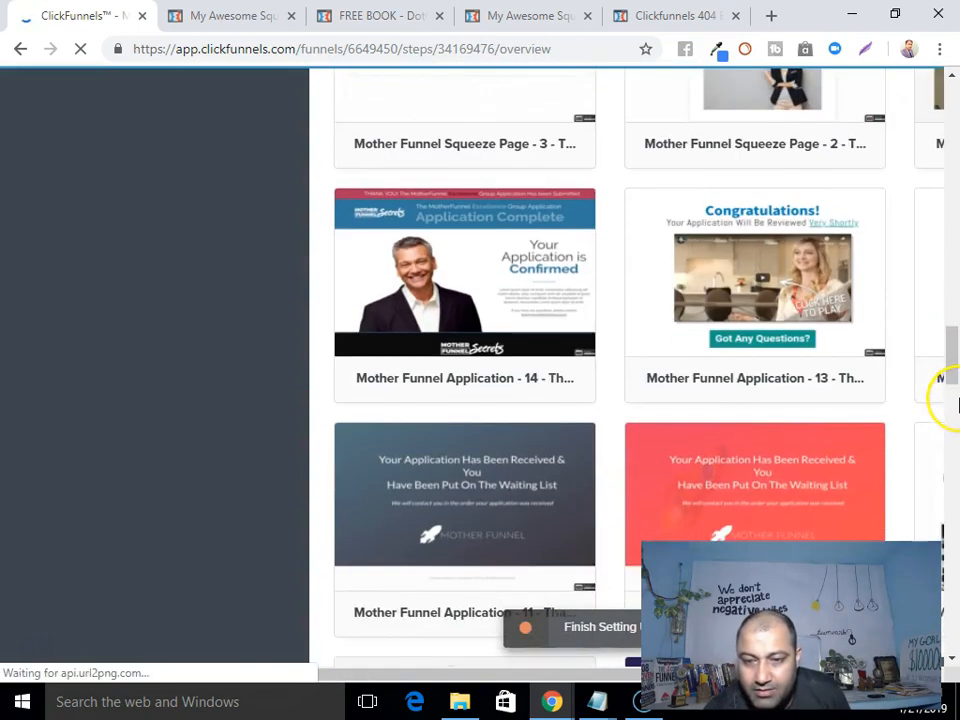
scroll(956, 404, down, 12)
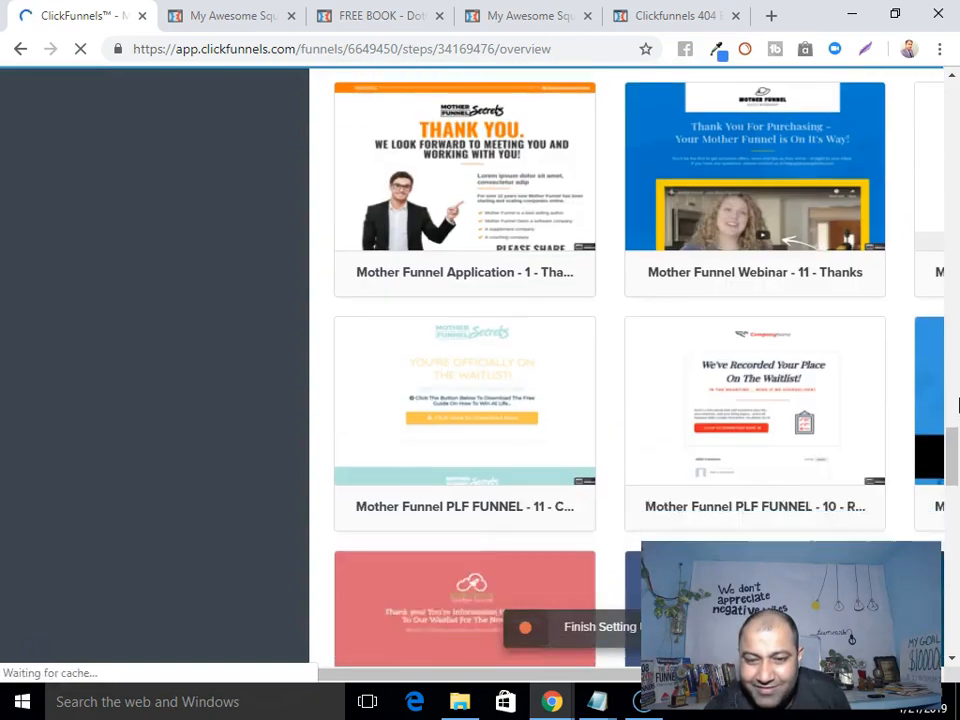
scroll(956, 404, down, 2)
scroll(429, 343, down, 4)
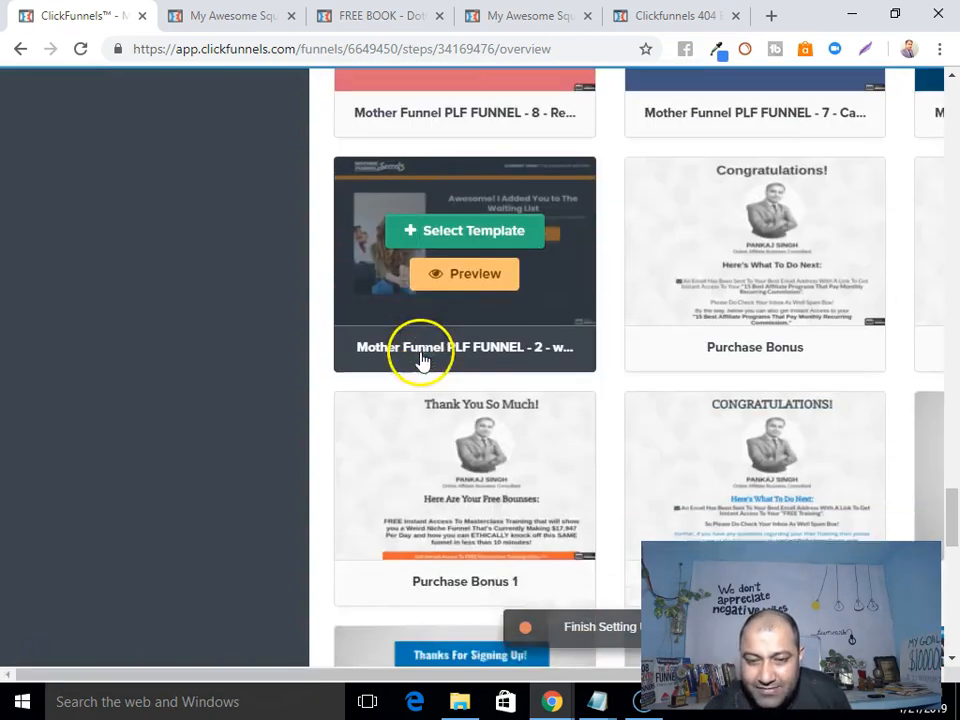
scroll(421, 356, down, 8)
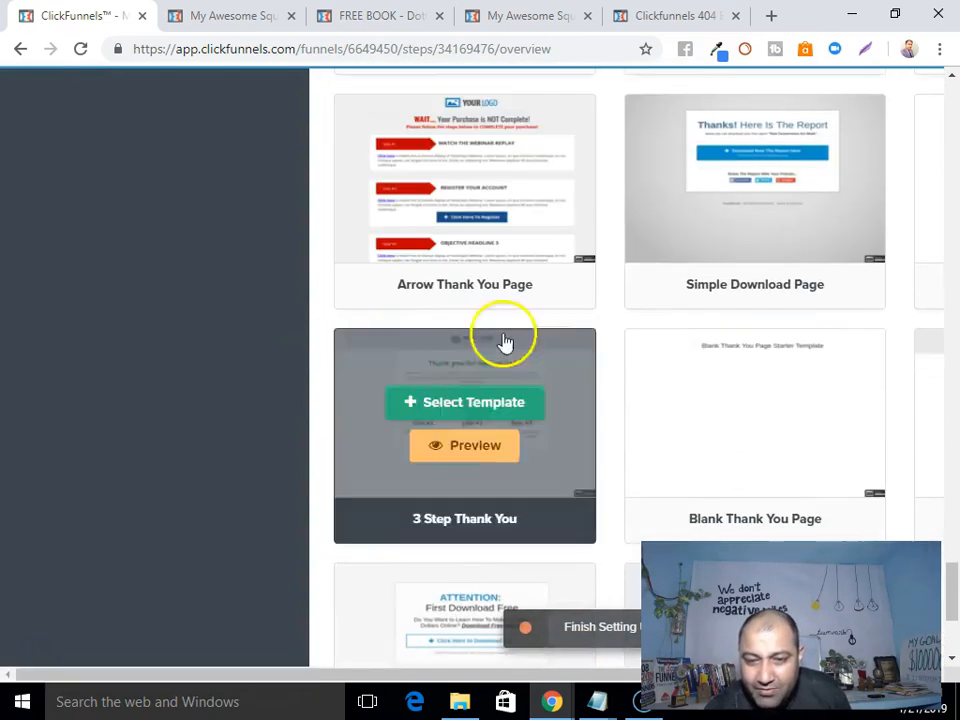
scroll(904, 354, down, 4)
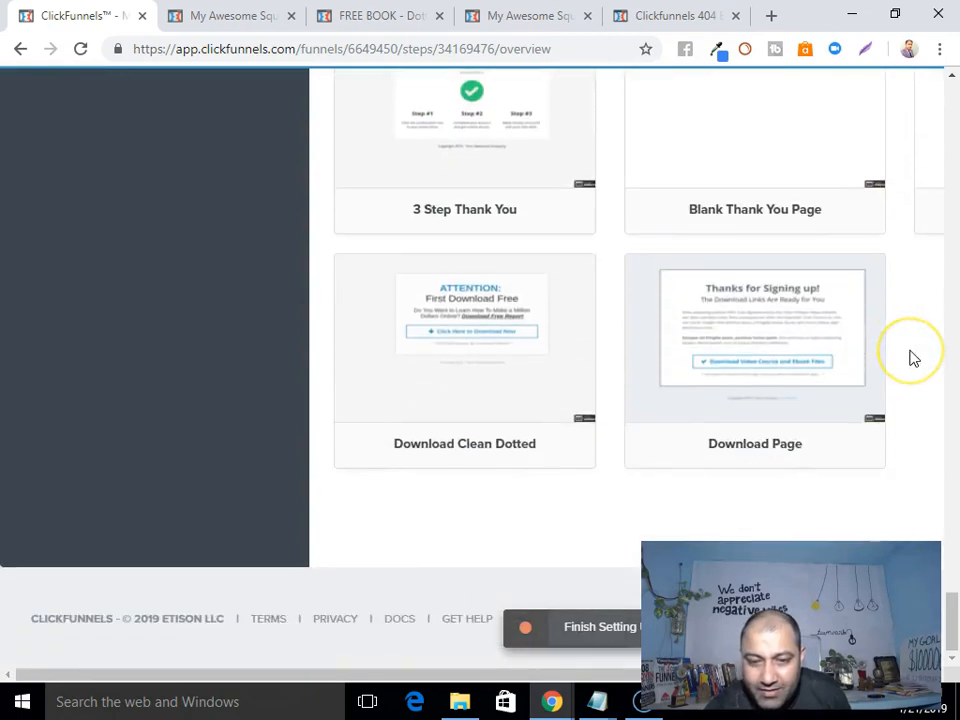
scroll(522, 252, up, 15)
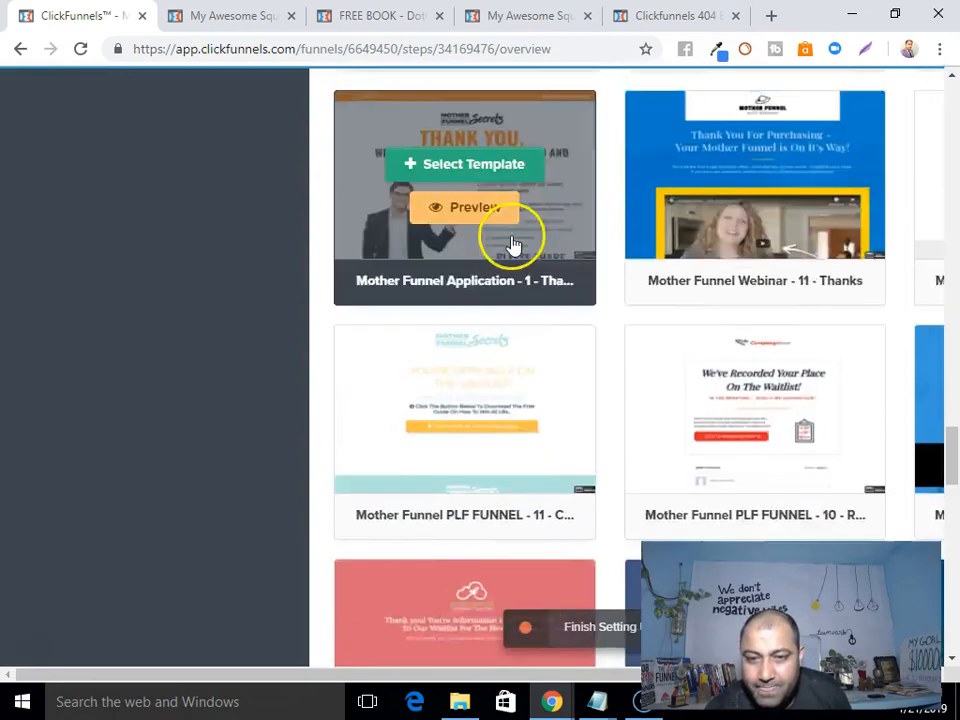
scroll(512, 246, up, 9)
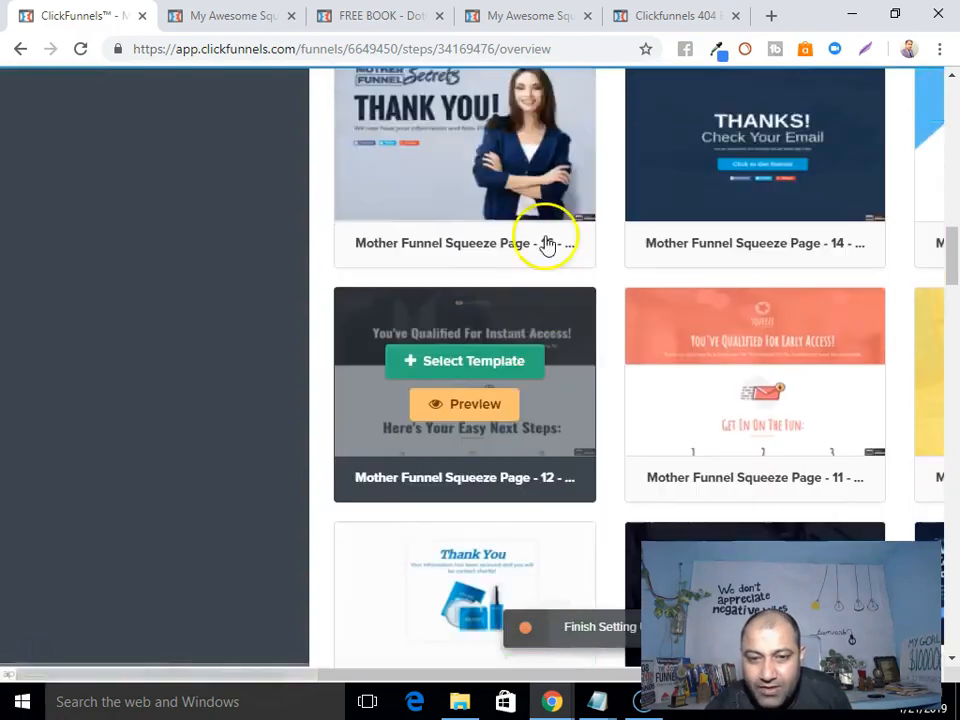
scroll(861, 383, up, 3)
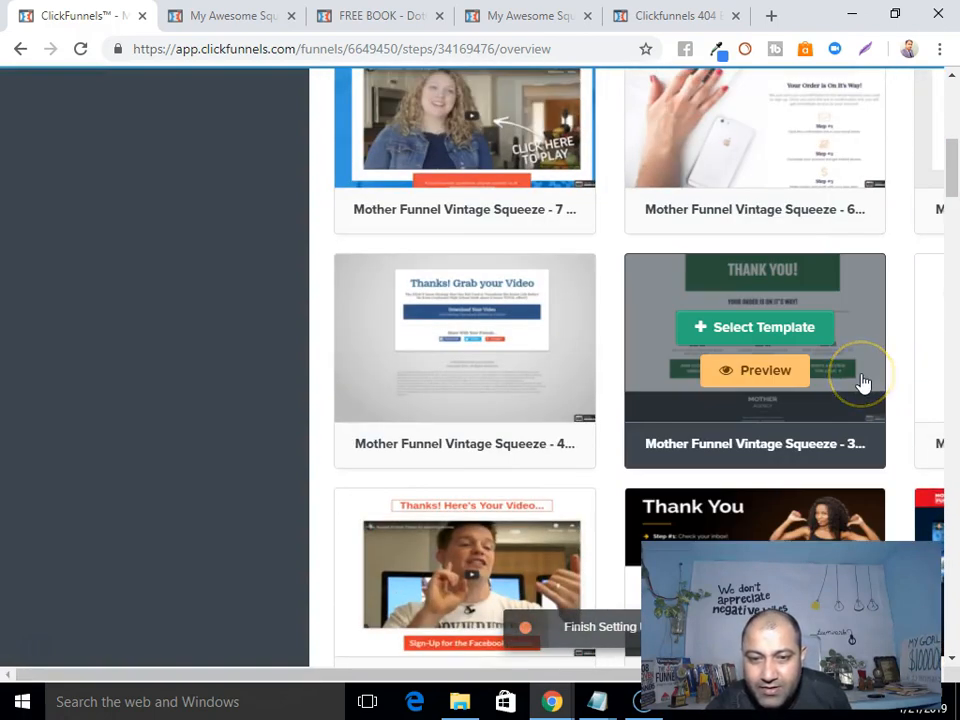
scroll(863, 383, up, 8)
scroll(863, 381, down, 4)
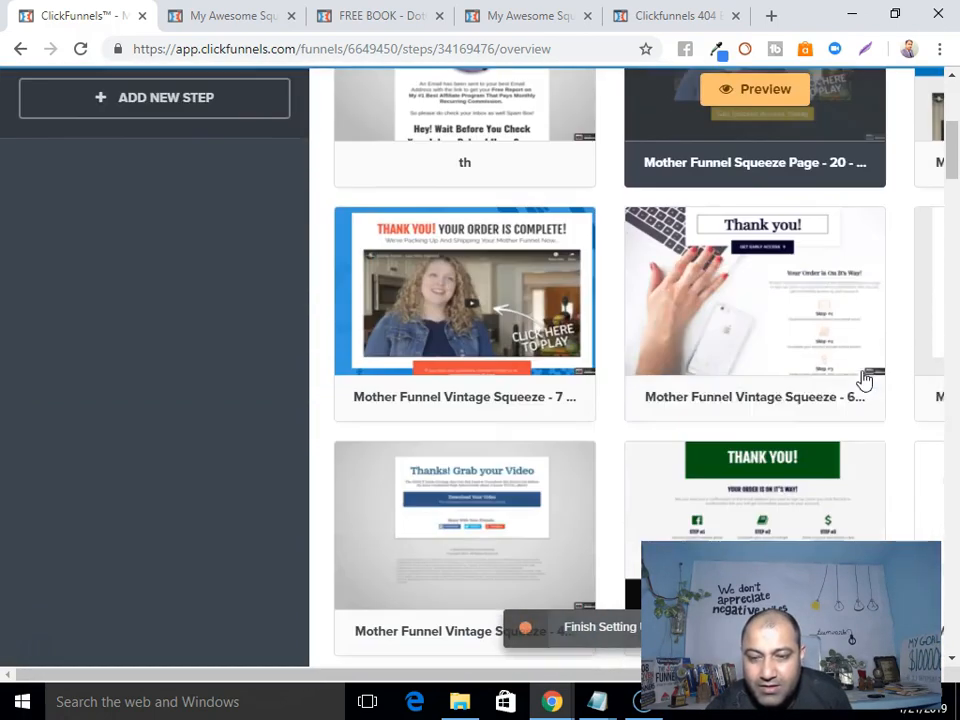
scroll(943, 439, down, 4)
scroll(957, 441, down, 3)
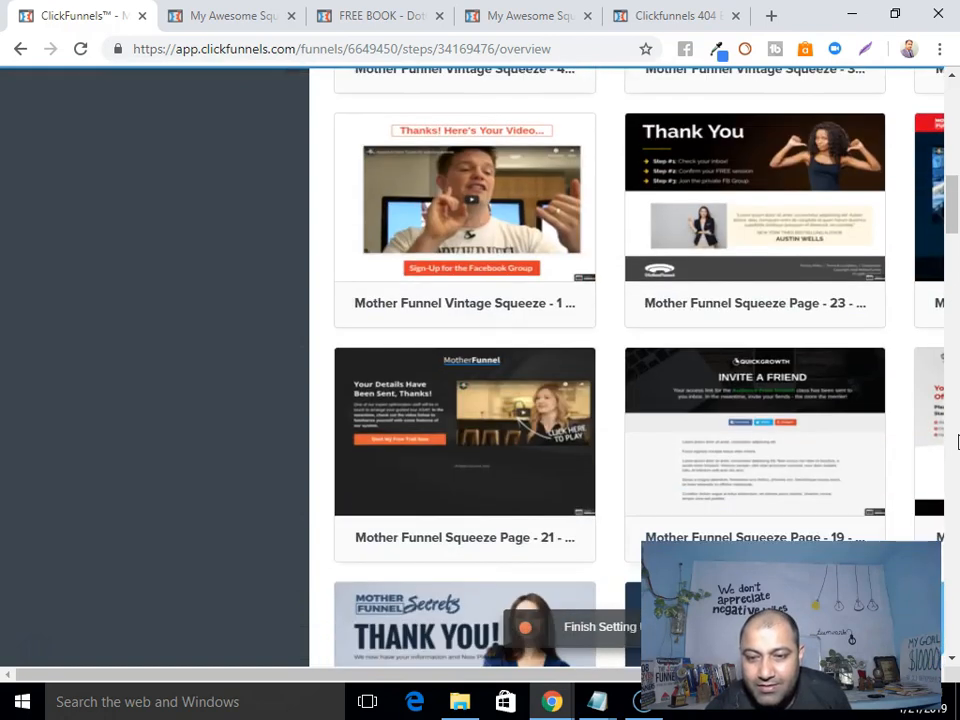
scroll(957, 441, down, 4)
Apply the Mother Funnel Squeeze Page 14 template to the Thank You step and open it for editing.
mouse_move(752, 323)
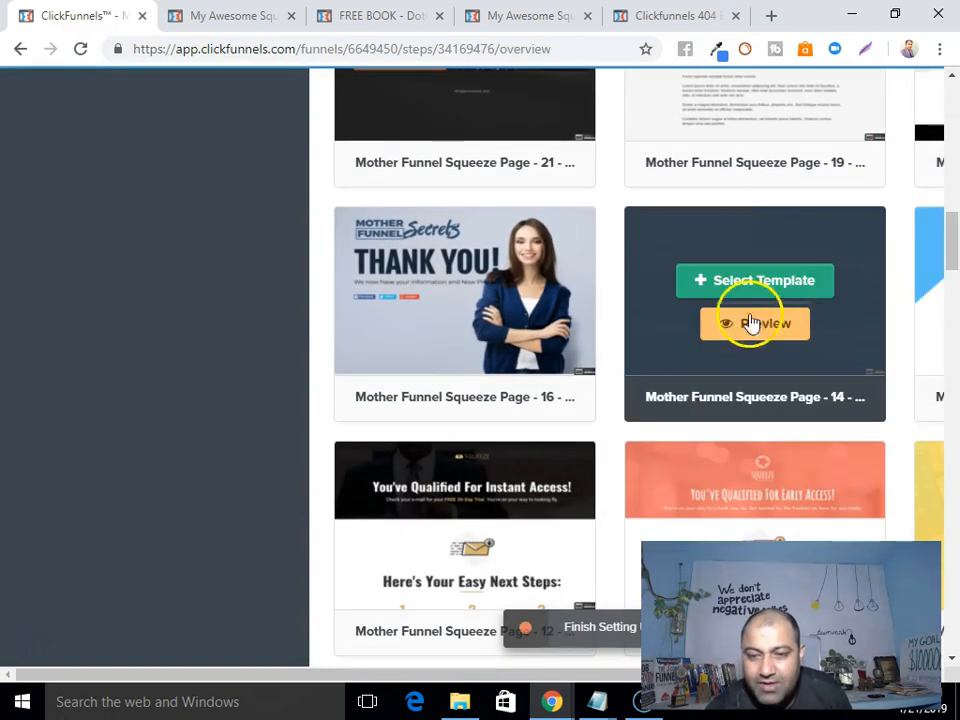
click(757, 281)
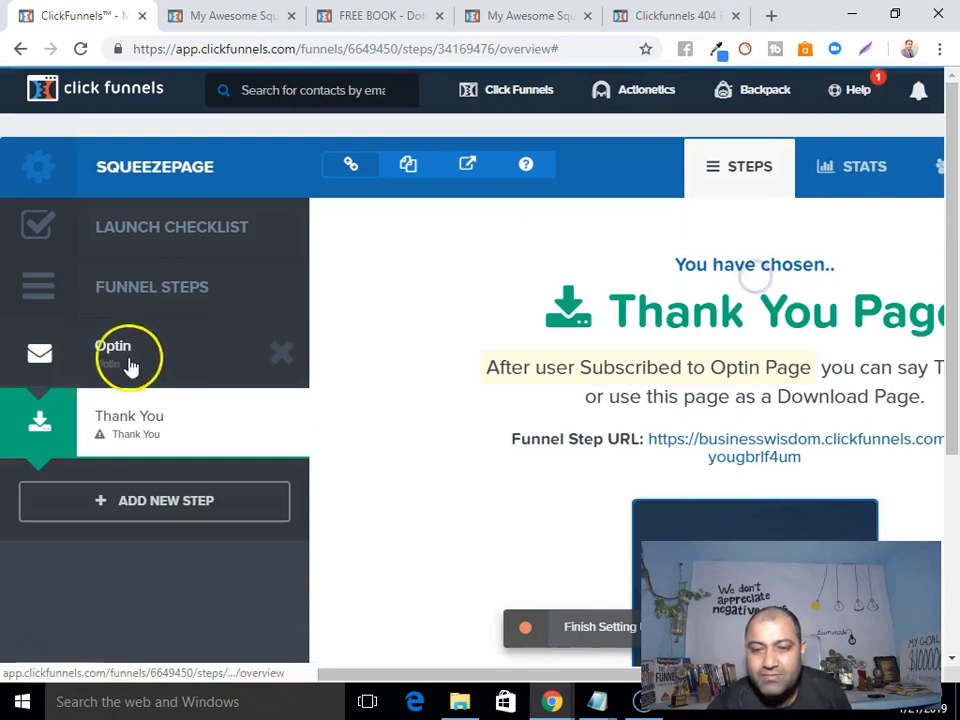
scroll(500, 410, down, 3)
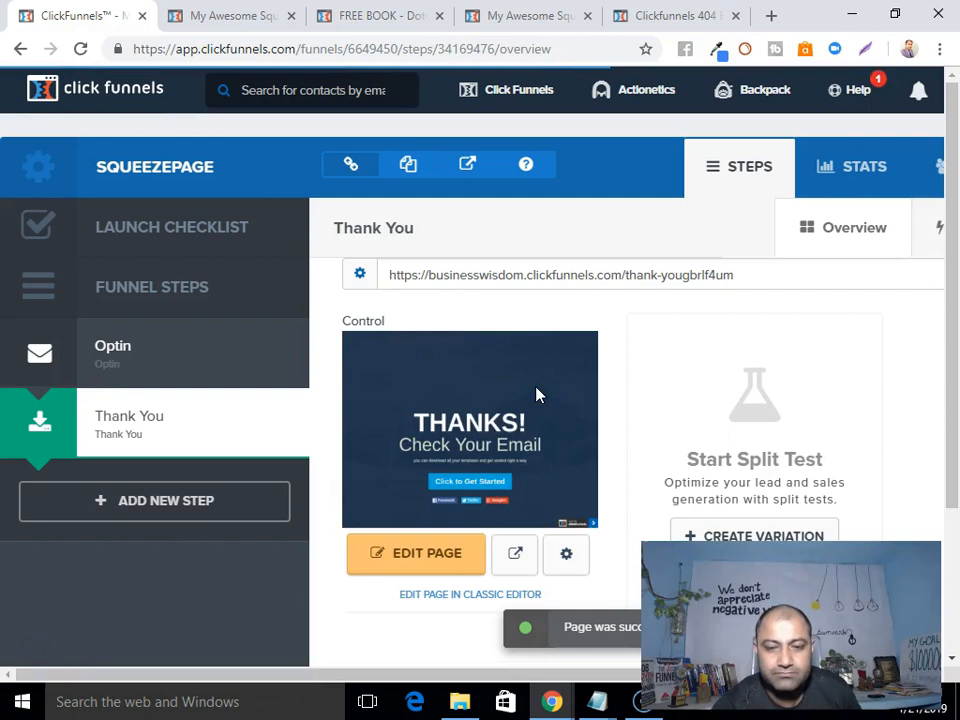
scroll(530, 390, down, 3)
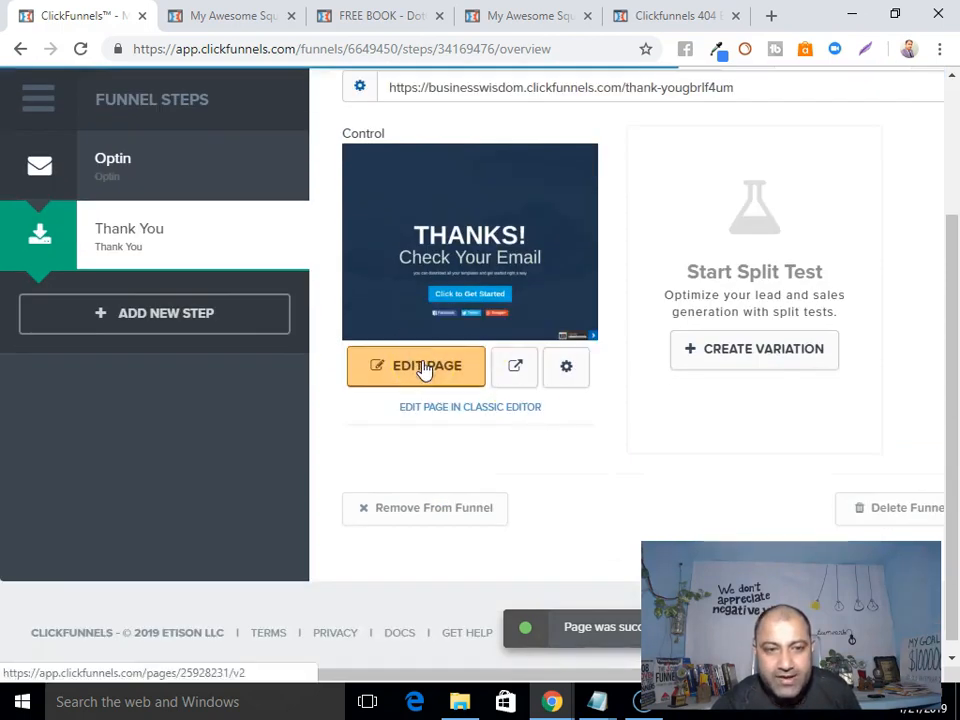
click(424, 367)
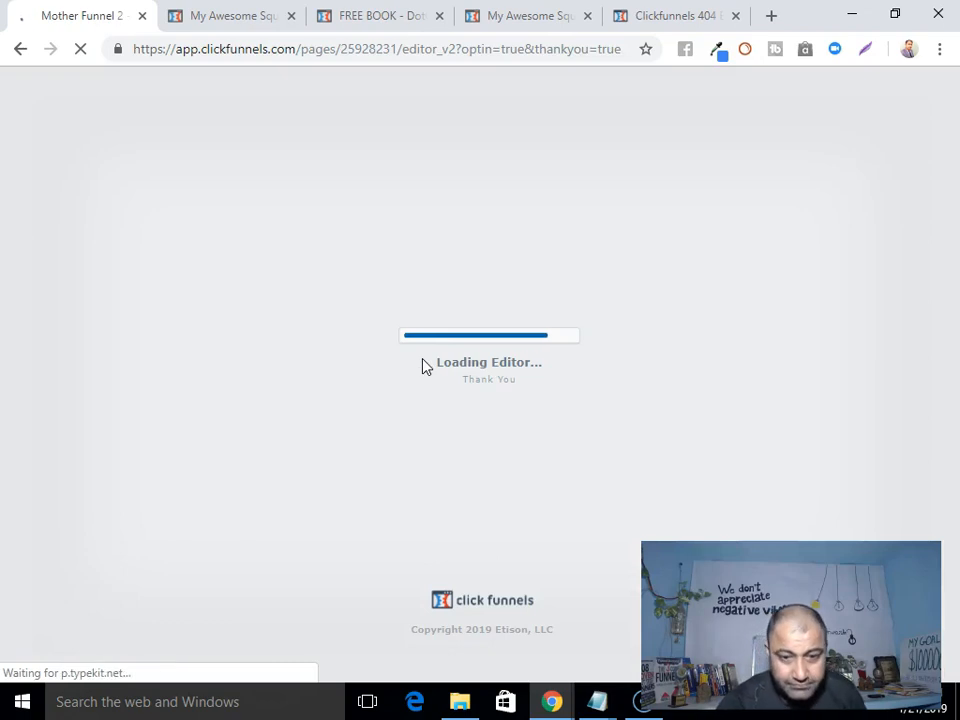
Scroll to the THANKS! Check Your Email heading, then open and close the section settings.
scroll(424, 367, down, 4)
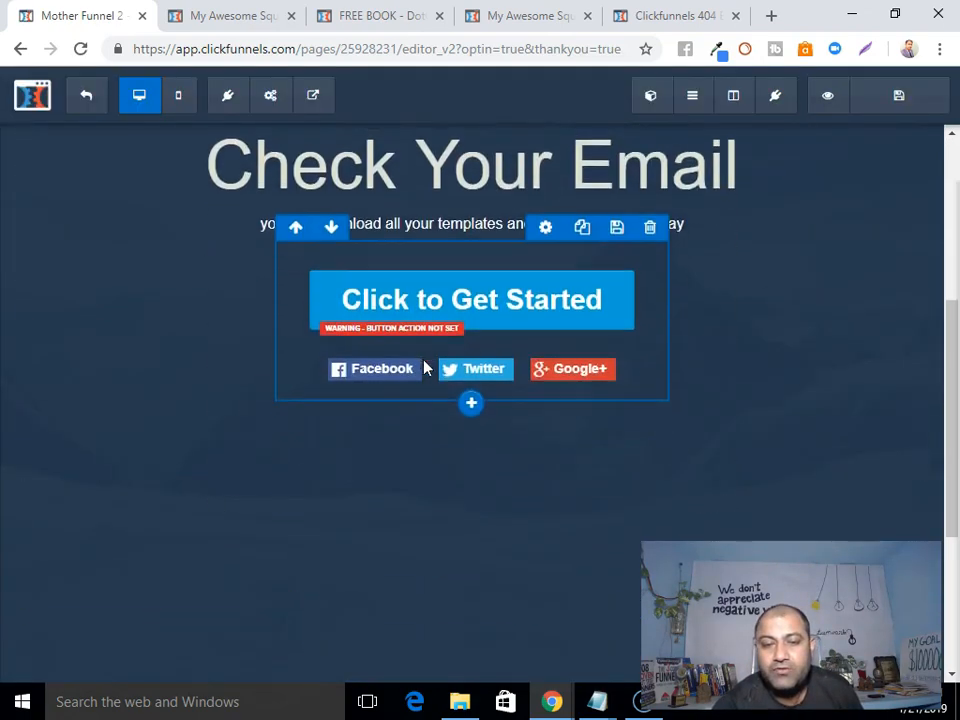
scroll(424, 367, up, 3)
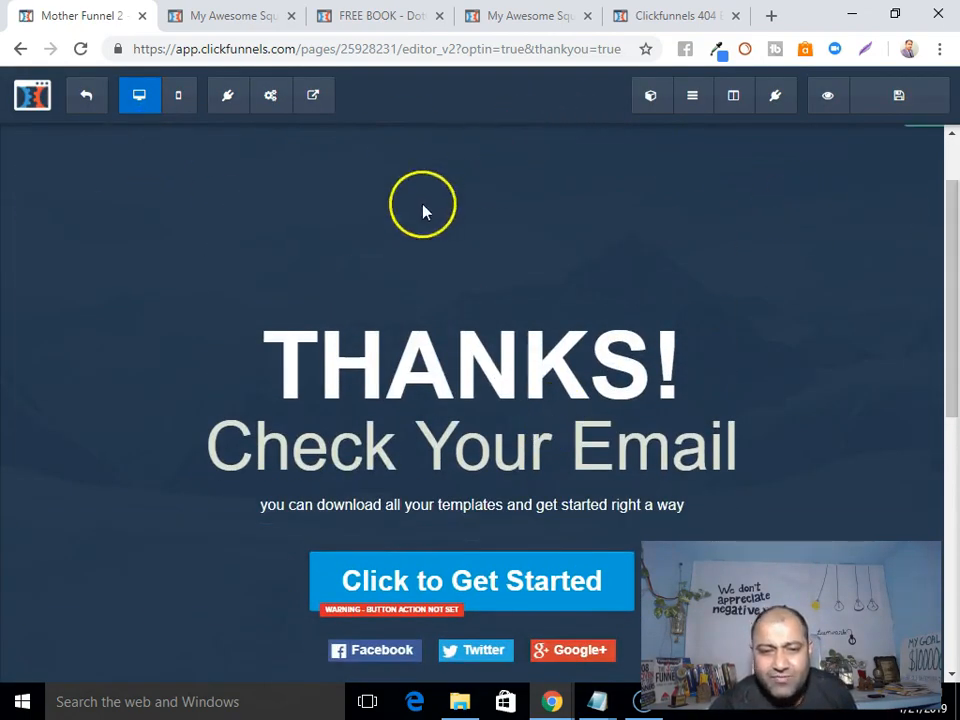
scroll(889, 183, up, 1)
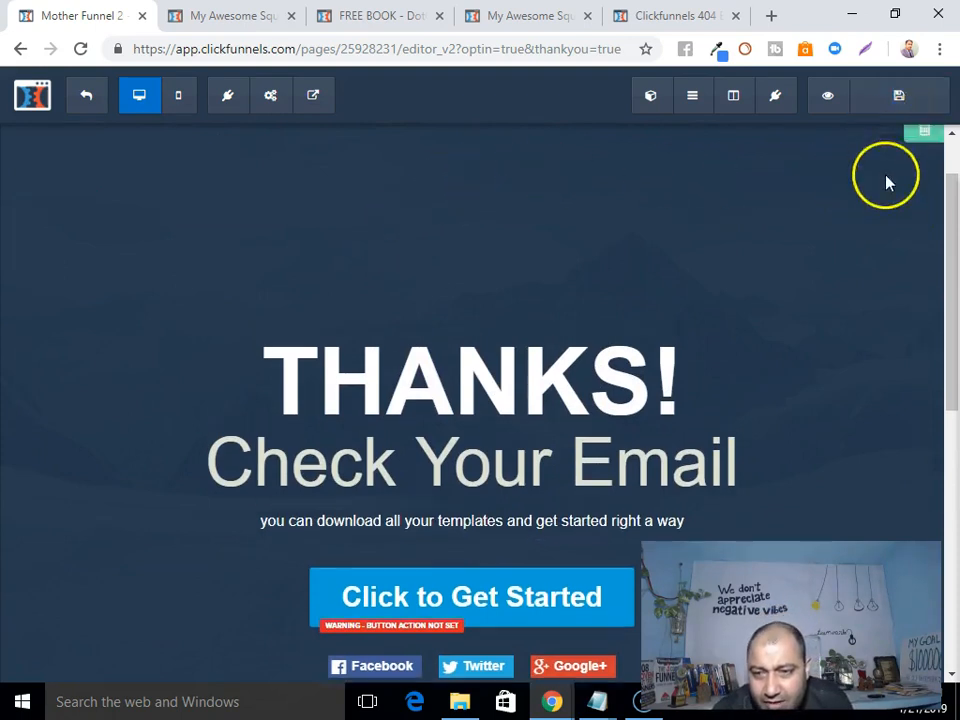
click(925, 137)
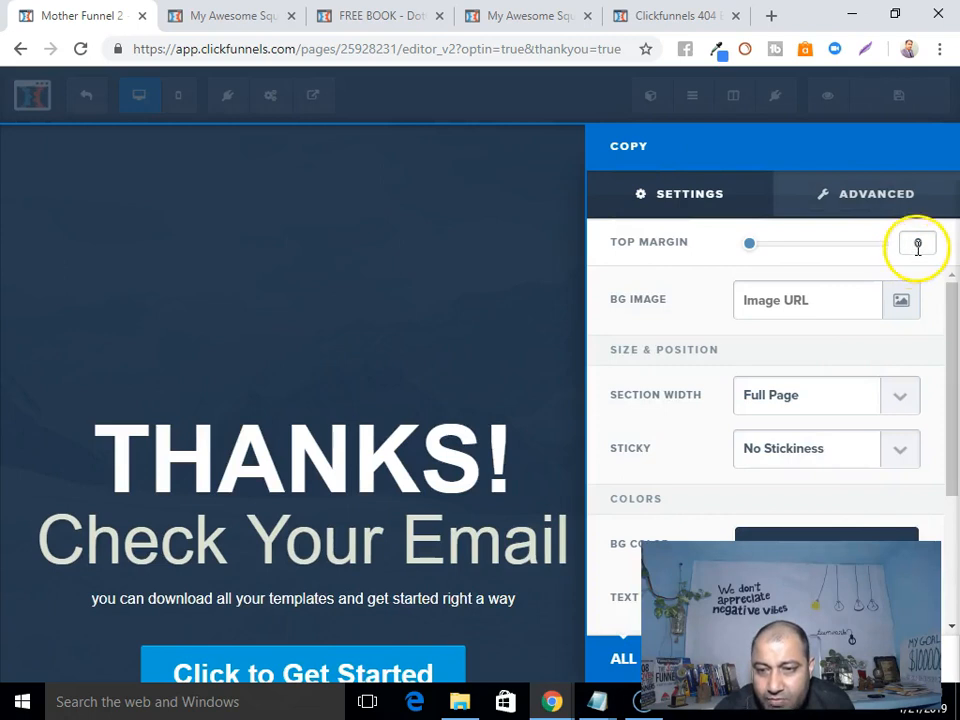
click(369, 236)
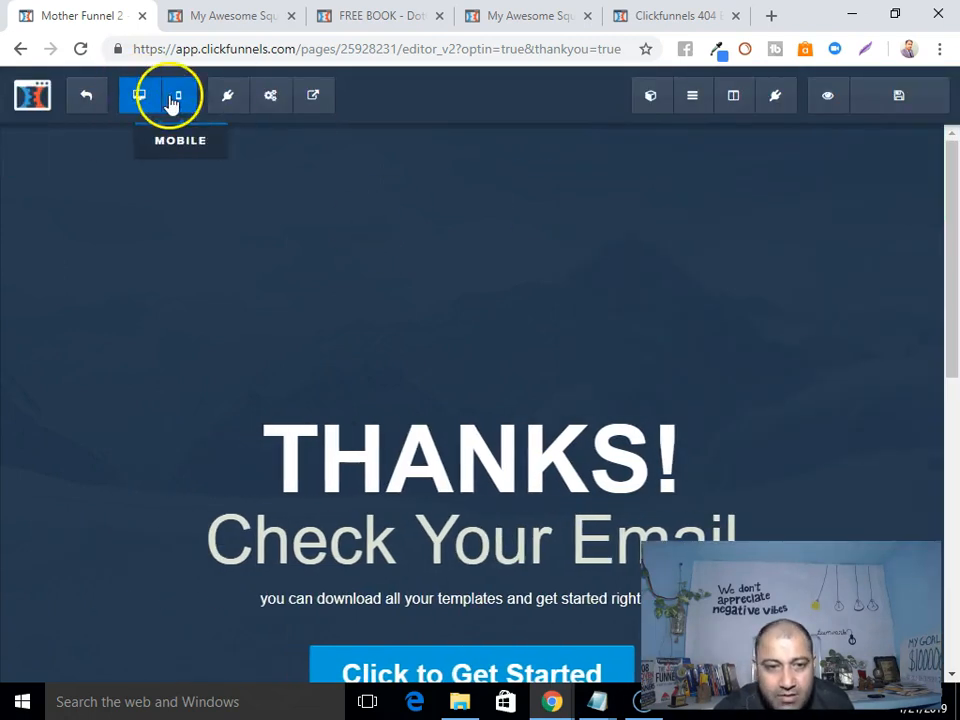
Open the page's Background settings and its background image chooser.
mouse_move(266, 102)
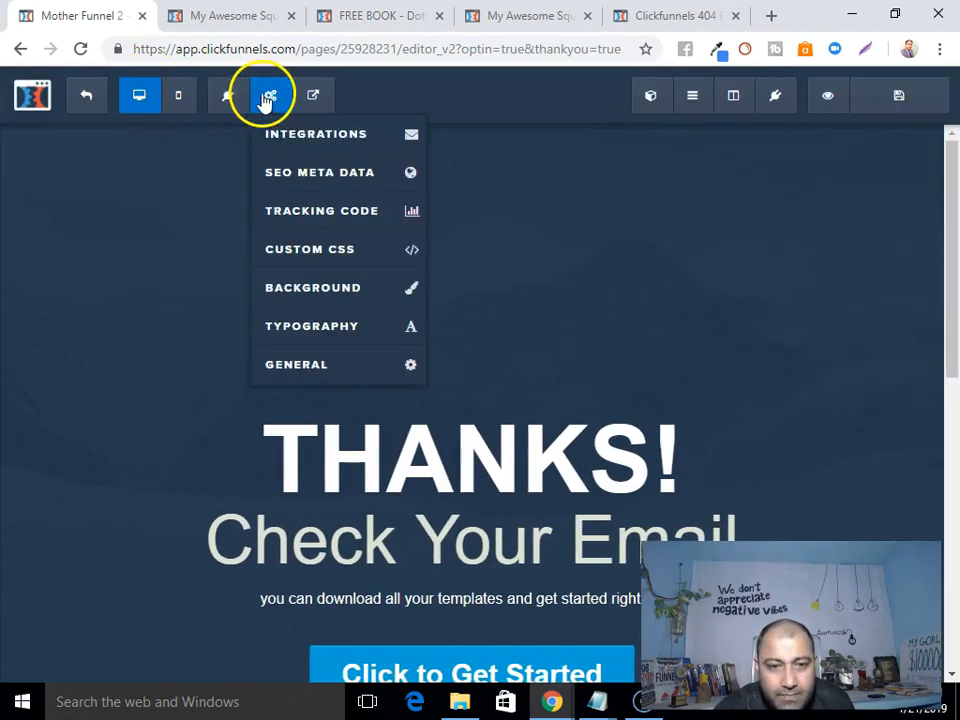
click(303, 292)
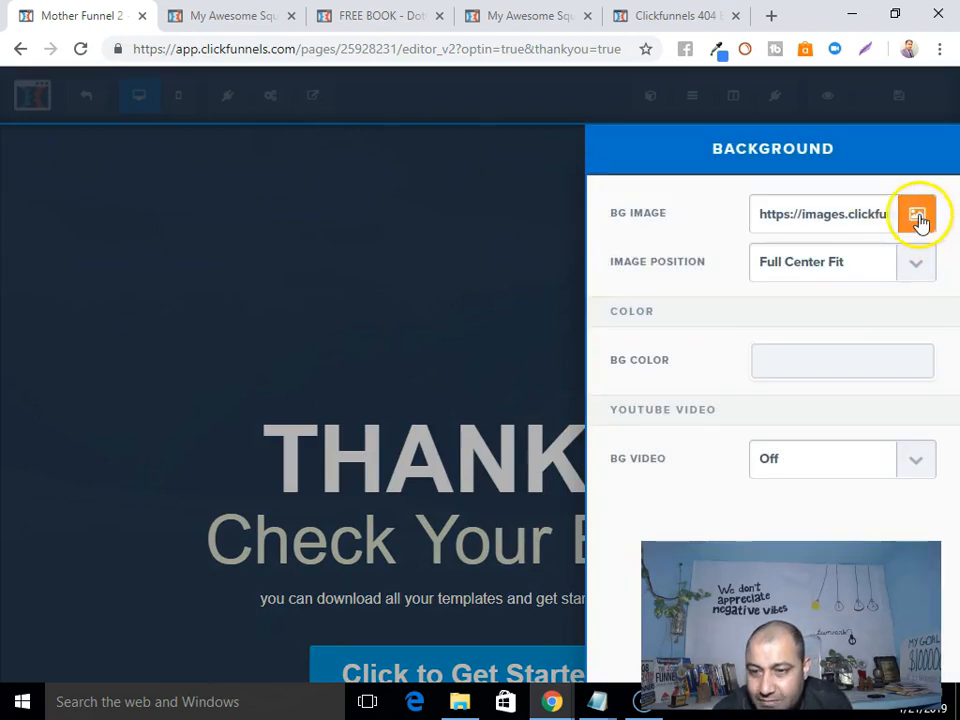
click(918, 215)
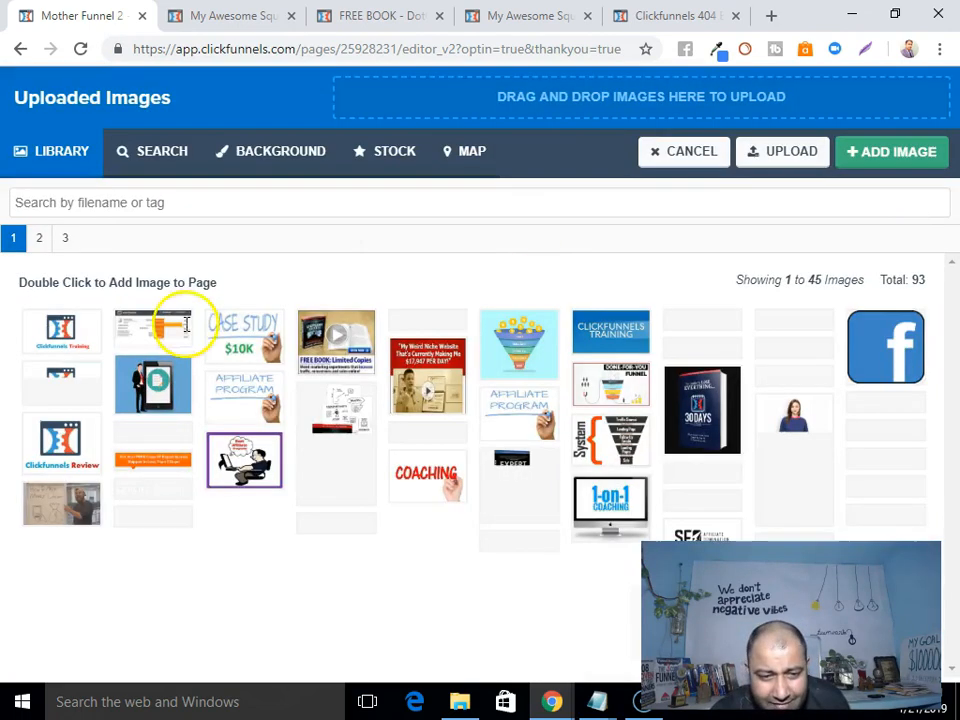
scroll(190, 518, down, 1)
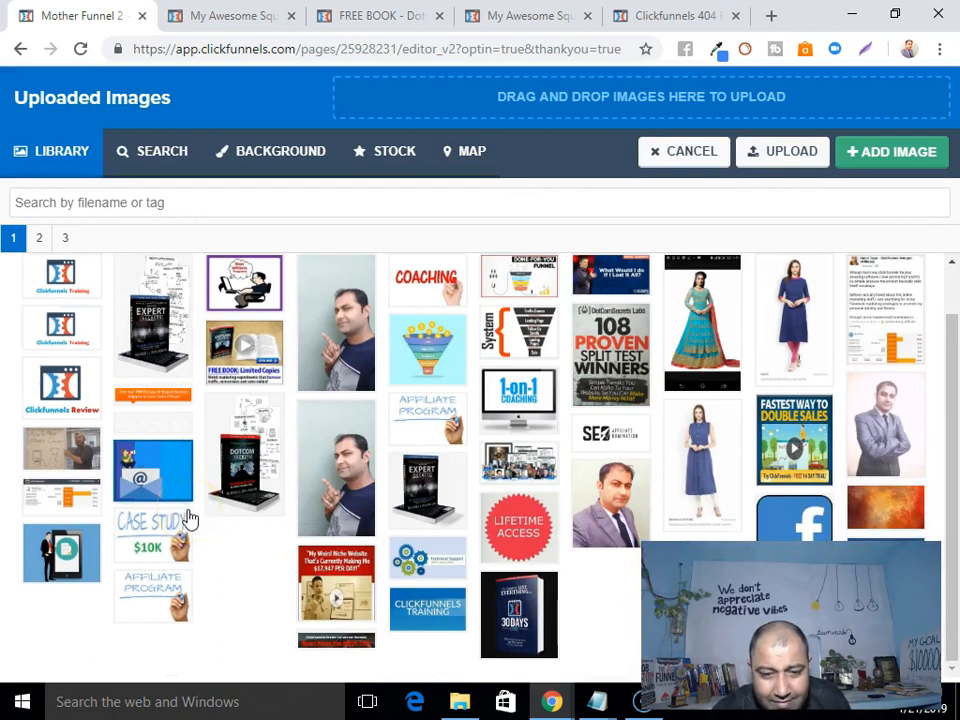
scroll(190, 518, up, 1)
Compare the built-in gradients, then set the plain white texture as the page background.
click(270, 156)
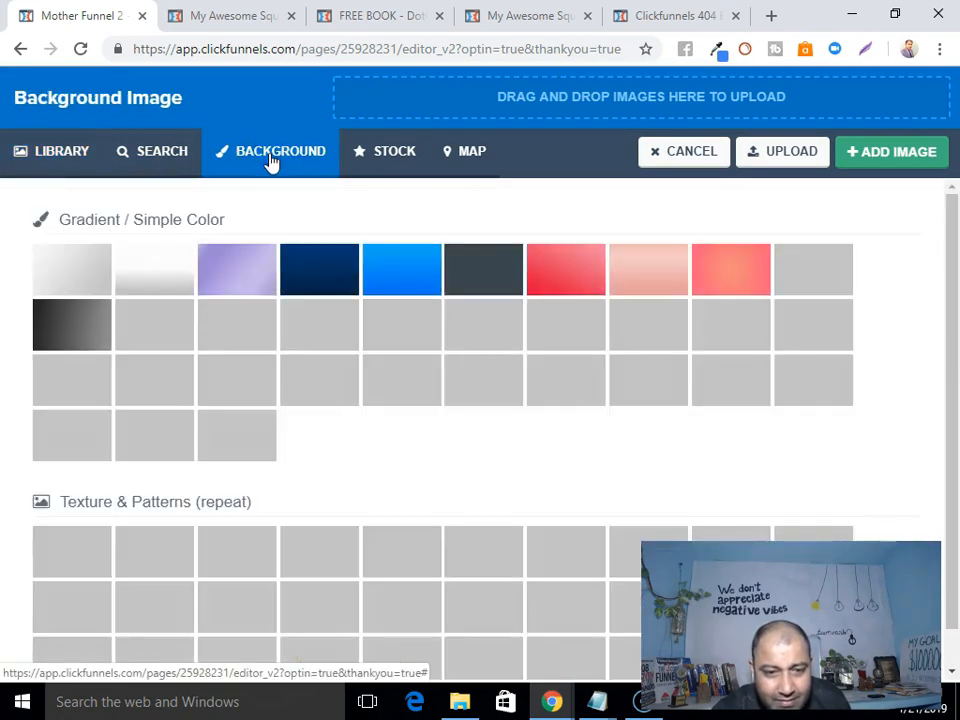
click(93, 268)
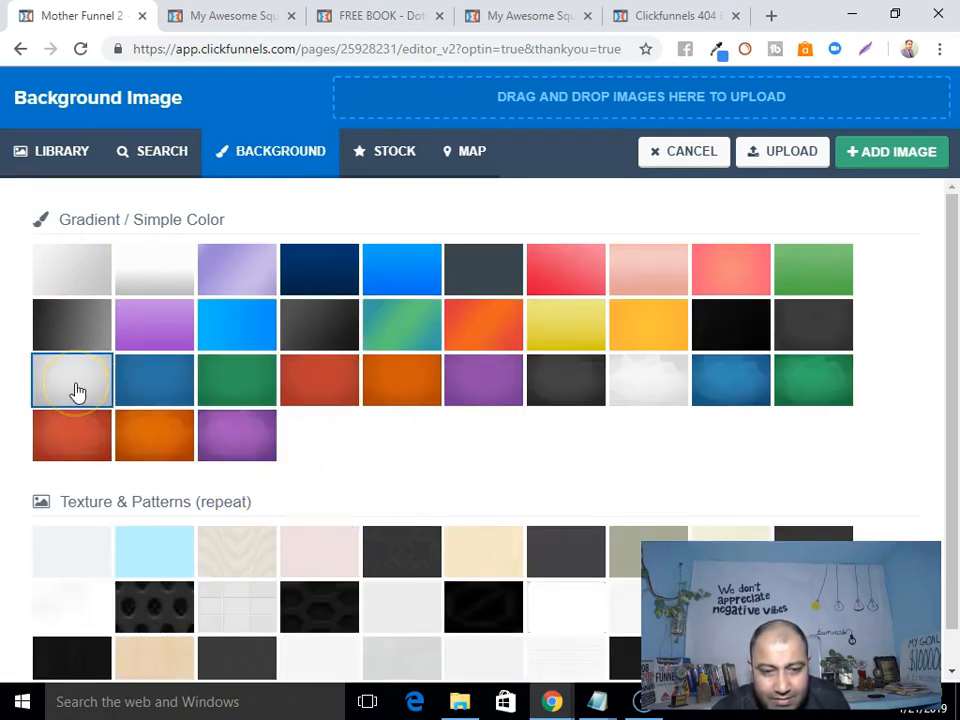
click(86, 454)
click(82, 612)
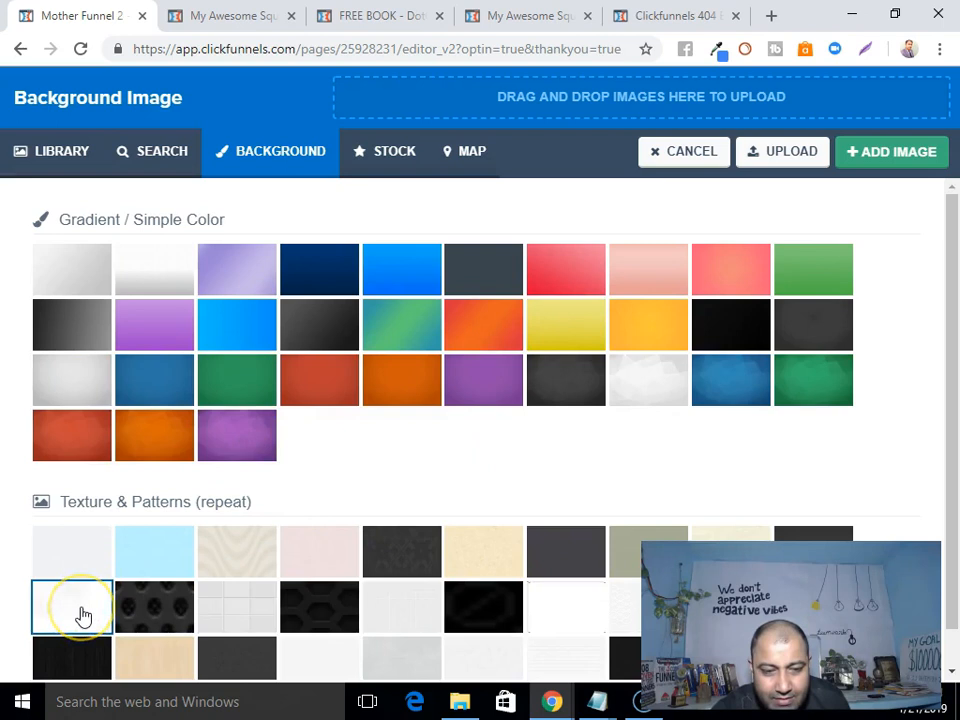
click(40, 345)
click(70, 386)
click(74, 597)
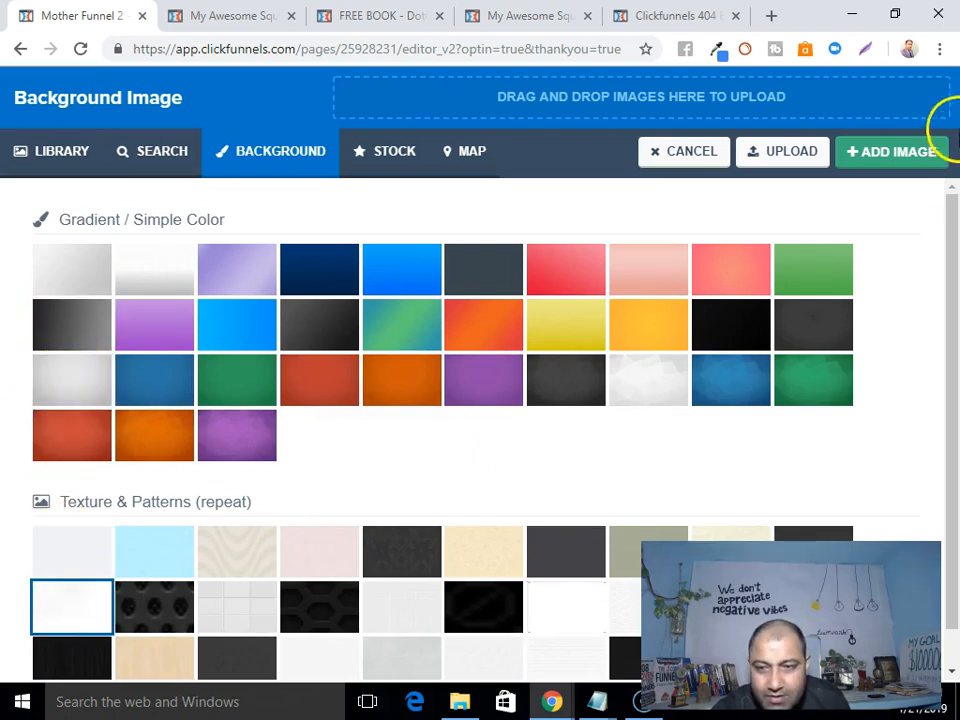
click(874, 160)
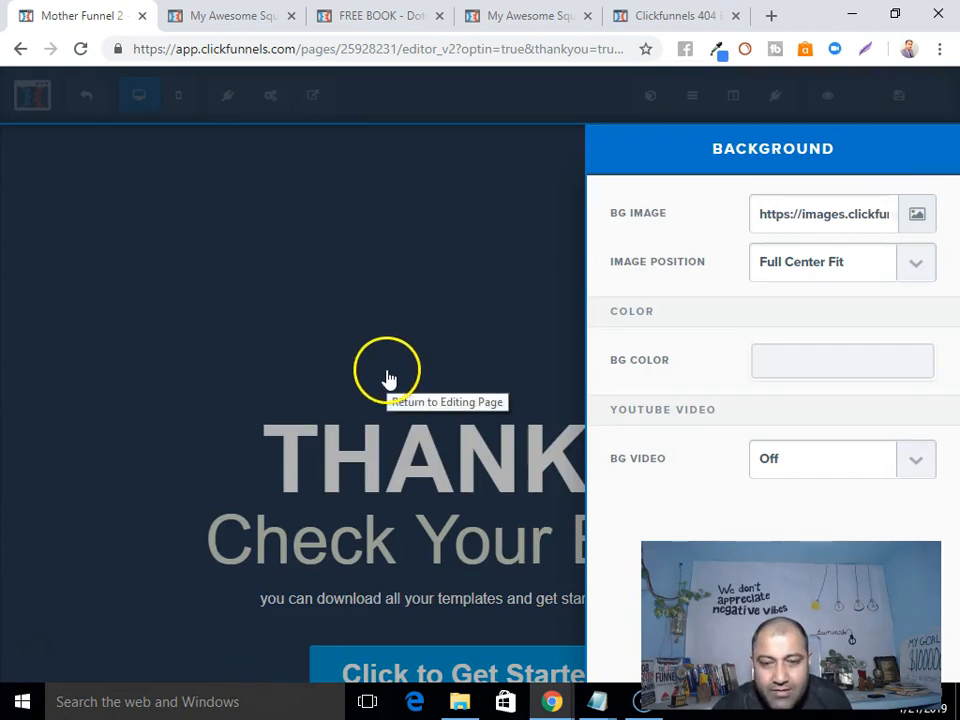
Change the thank-you section's background colour from dark to the white swatch.
click(404, 281)
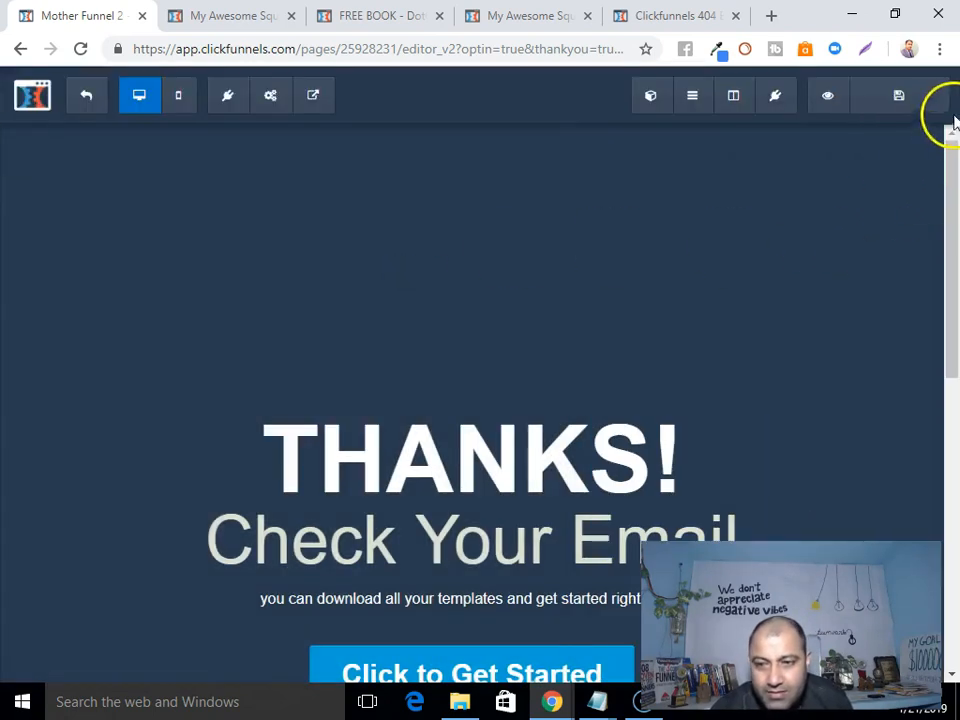
scroll(690, 407, down, 5)
scroll(692, 407, up, 5)
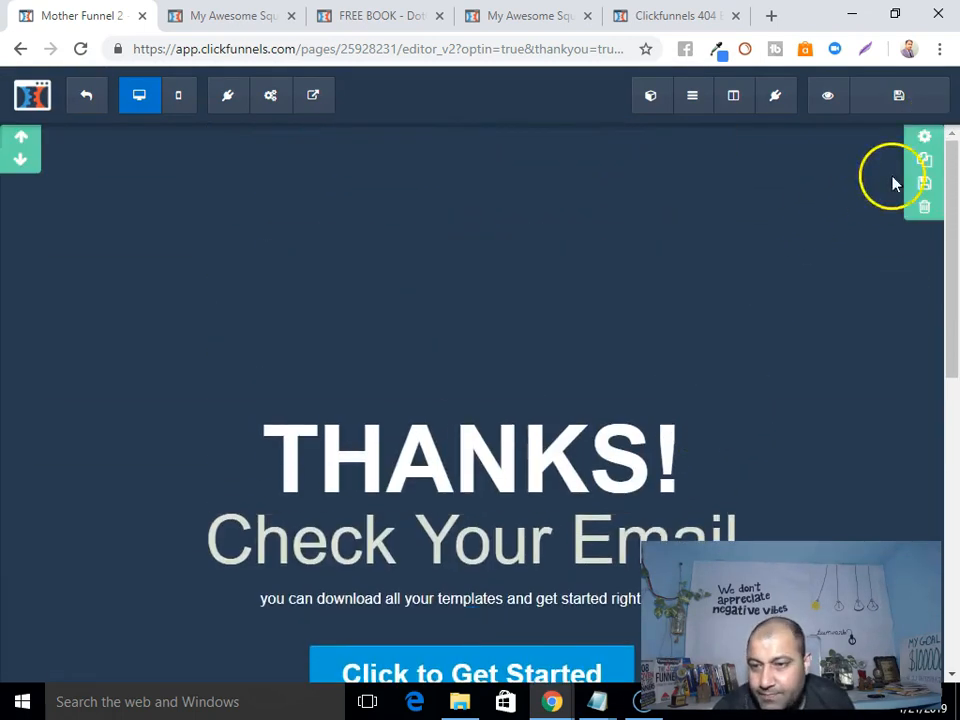
click(926, 133)
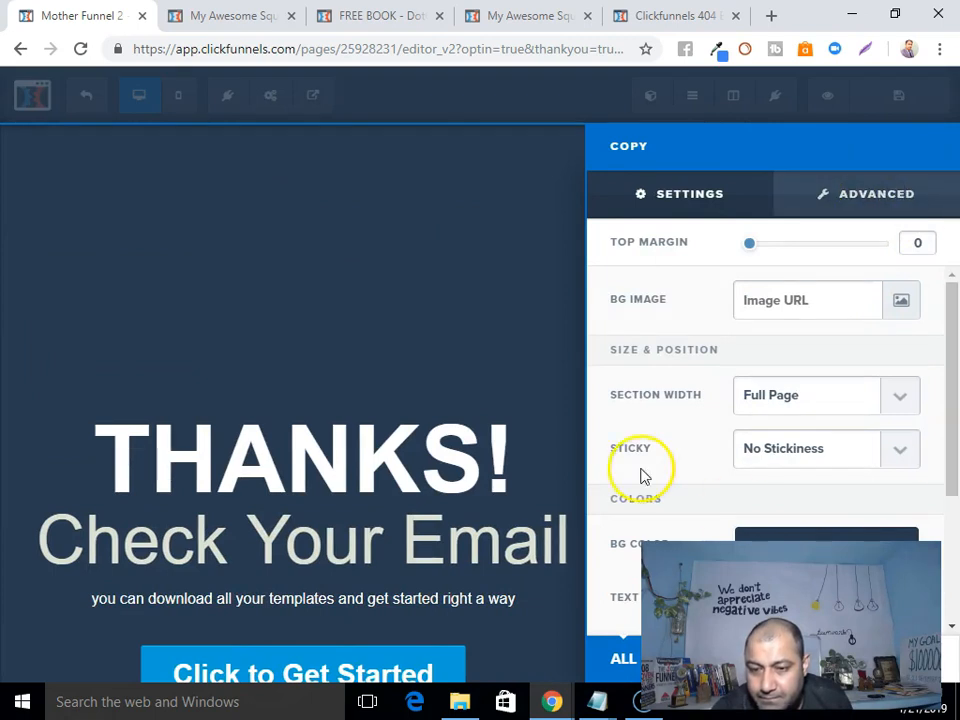
scroll(755, 425, down, 2)
click(797, 366)
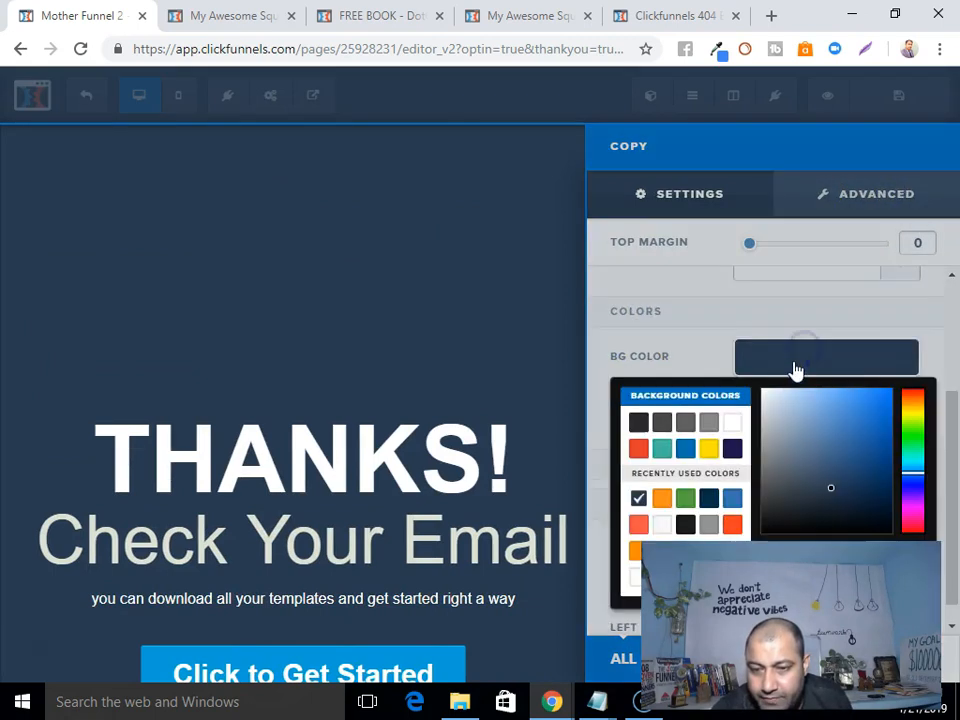
click(733, 427)
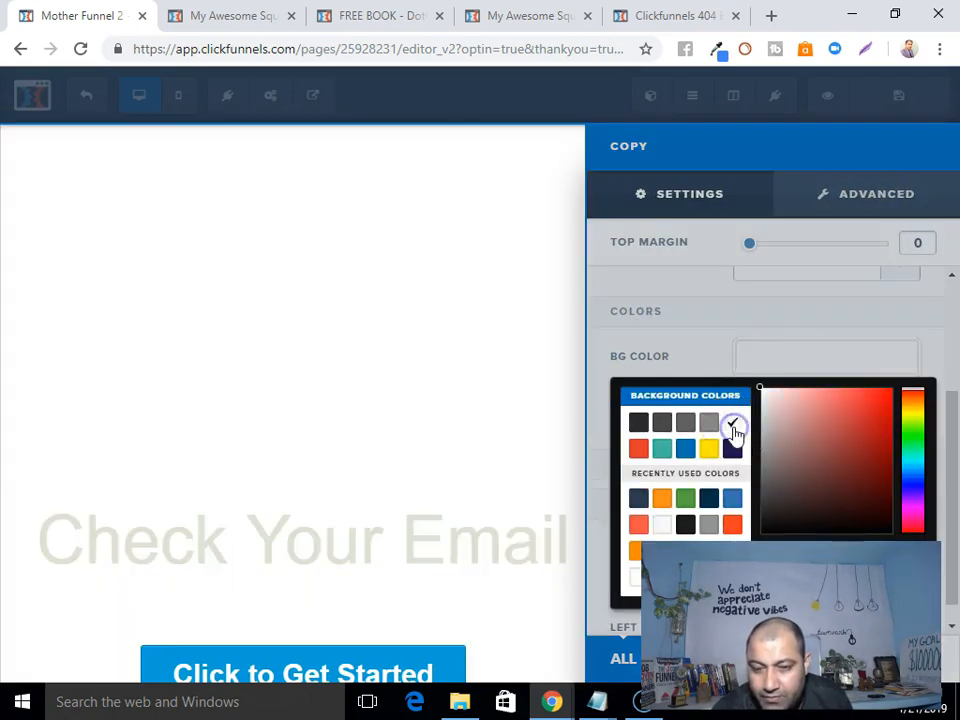
click(422, 405)
scroll(621, 399, down, 4)
scroll(623, 398, up, 4)
scroll(808, 460, up, 1)
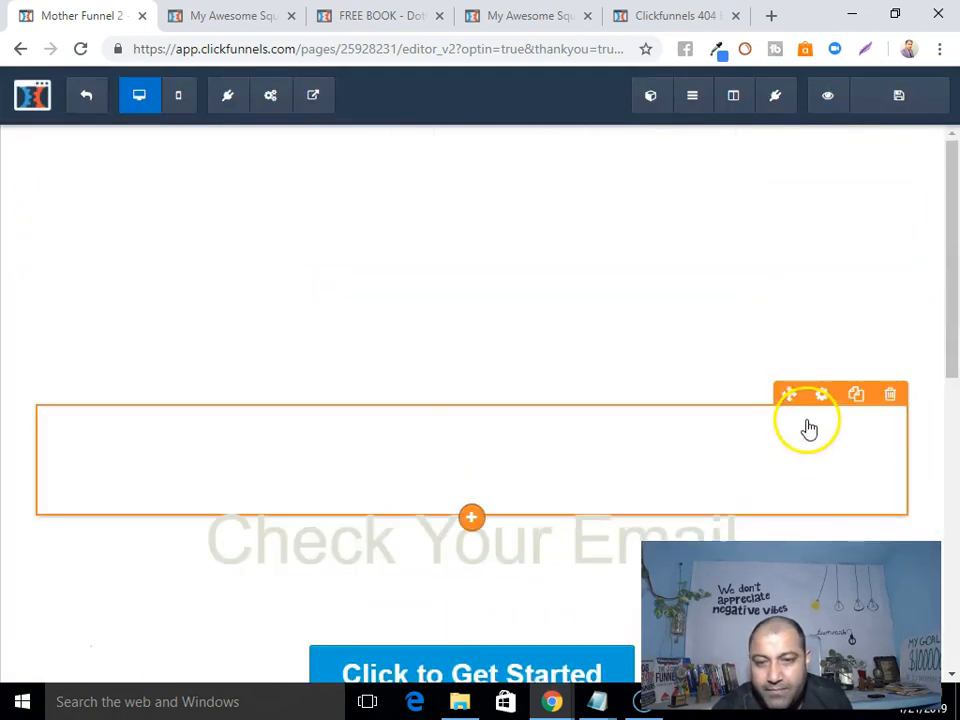
Set the THANKS! headline's bold colour to the dark #2d2d2d swatch.
double_click(385, 457)
click(895, 392)
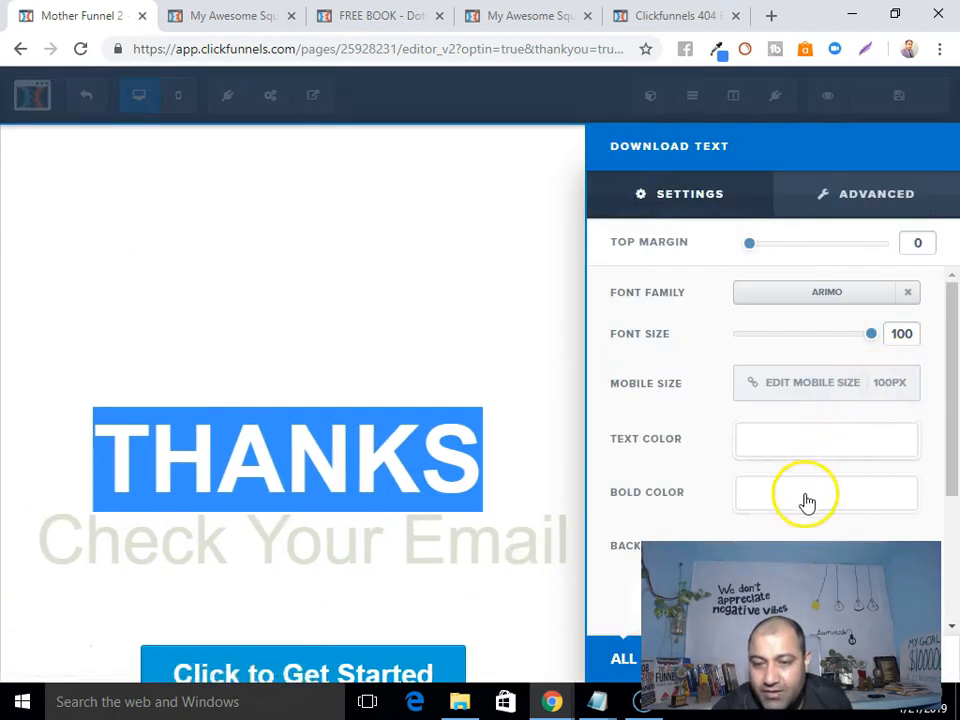
click(808, 497)
click(639, 287)
click(431, 322)
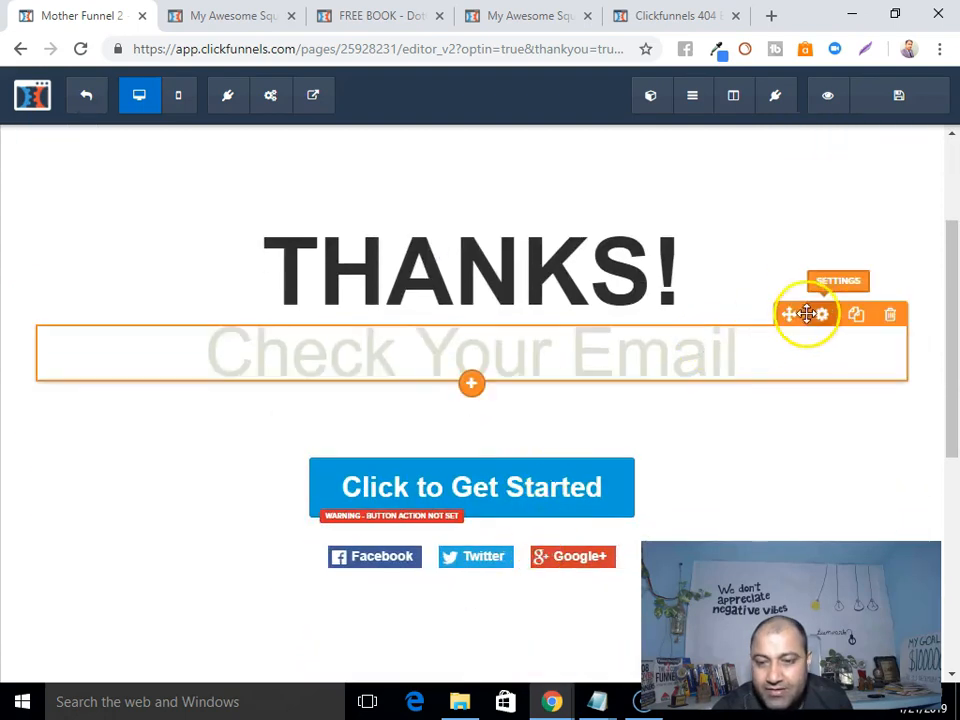
Make the Check Your Email text colour dark #2d2d2d.
click(822, 316)
click(805, 463)
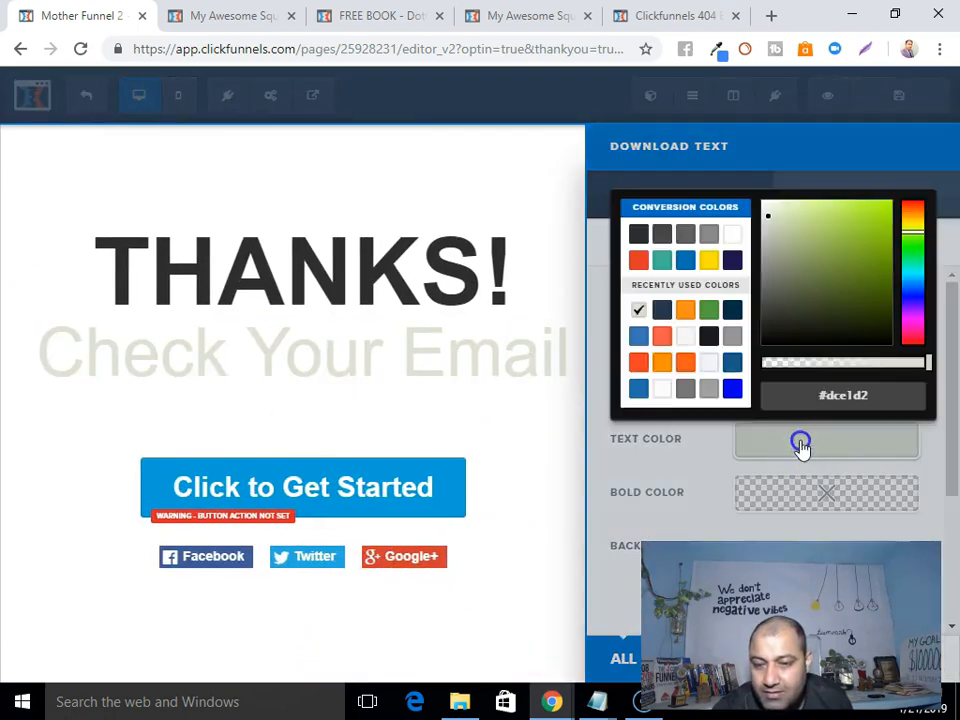
click(638, 233)
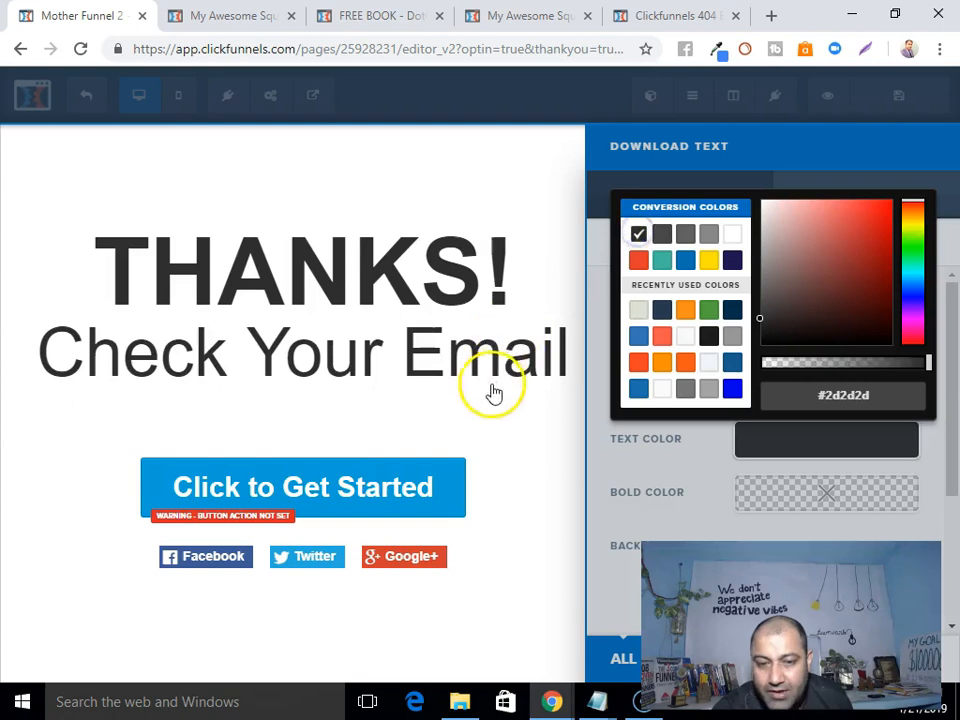
click(491, 405)
Make the download subtext colour dark #2d2d2d as well.
mouse_move(804, 410)
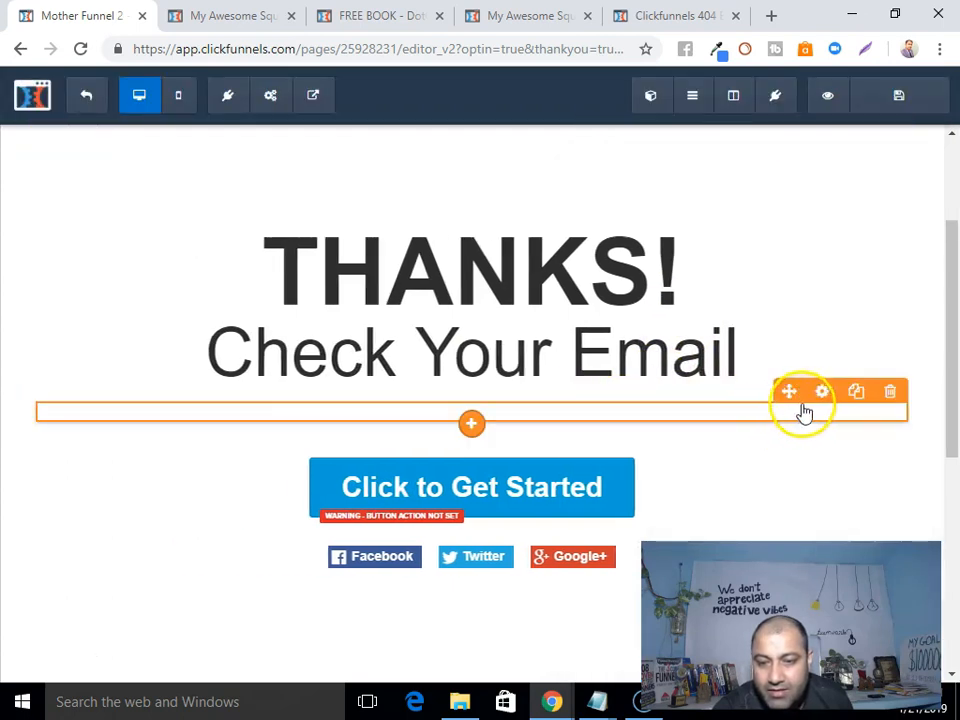
click(826, 394)
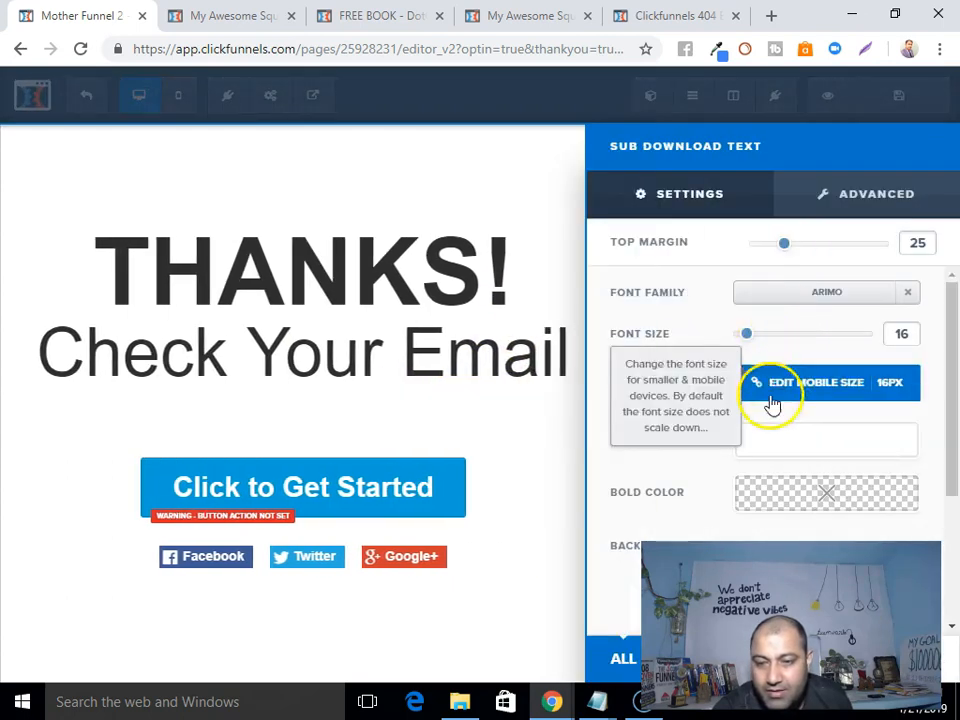
click(786, 446)
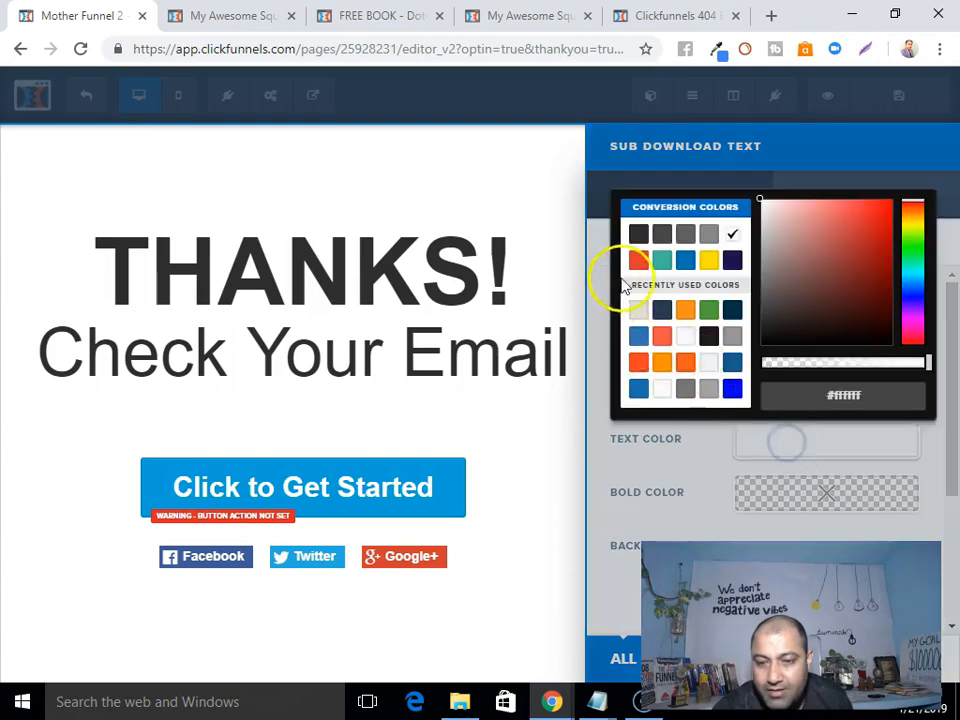
click(639, 234)
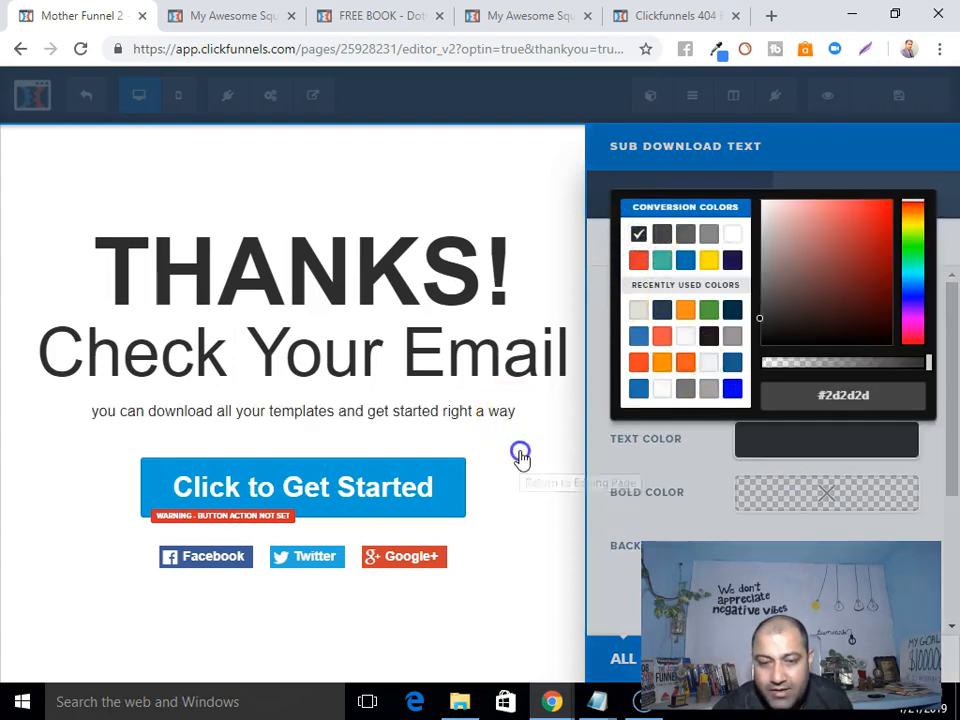
click(518, 454)
scroll(531, 546, down, 3)
scroll(715, 525, up, 5)
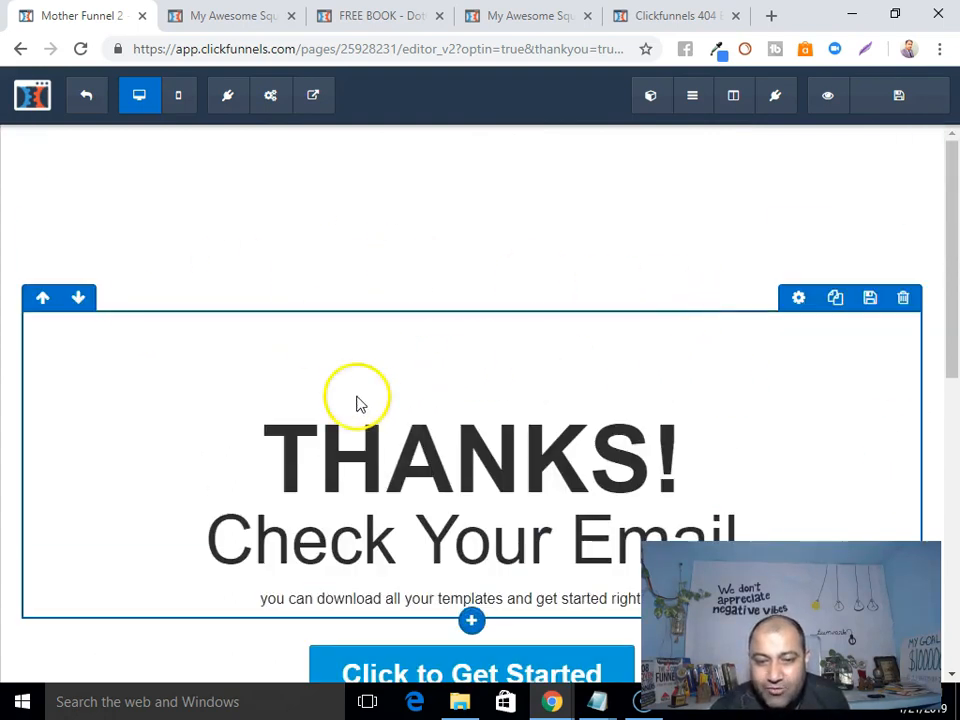
scroll(814, 422, down, 4)
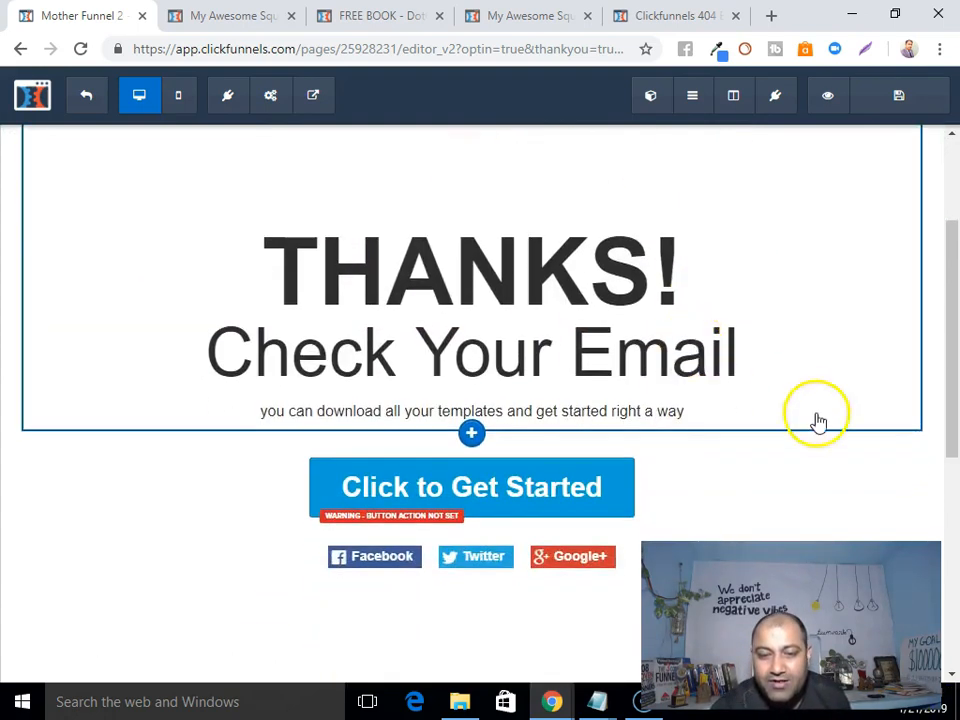
Change the button label to 'Click Here to Get Your FREE Report!'.
scroll(834, 476, up, 1)
mouse_move(490, 391)
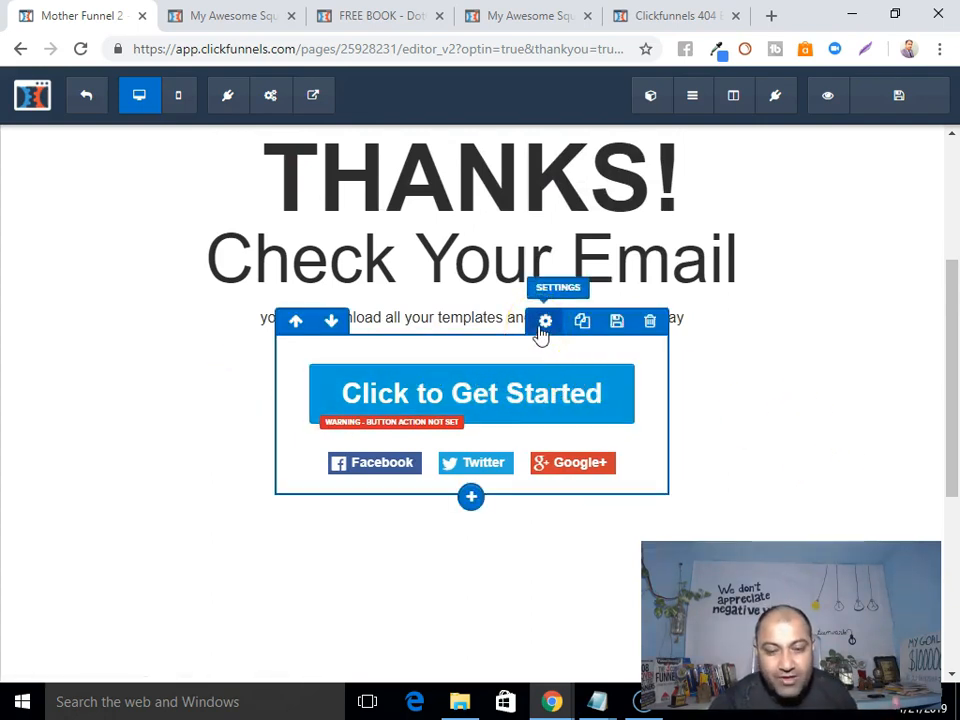
mouse_move(541, 408)
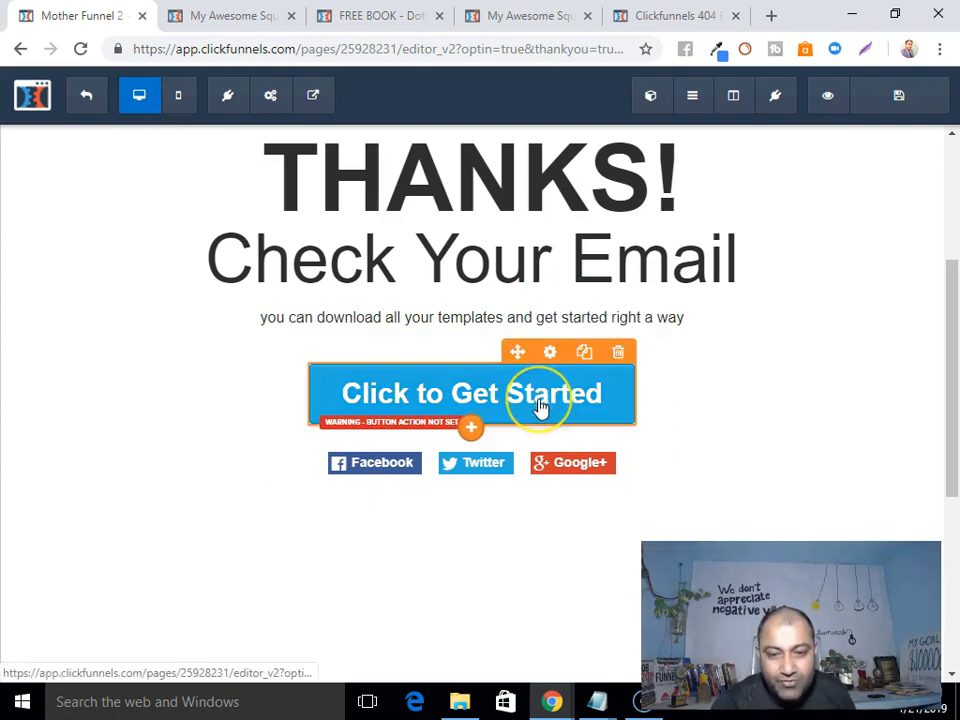
click(551, 351)
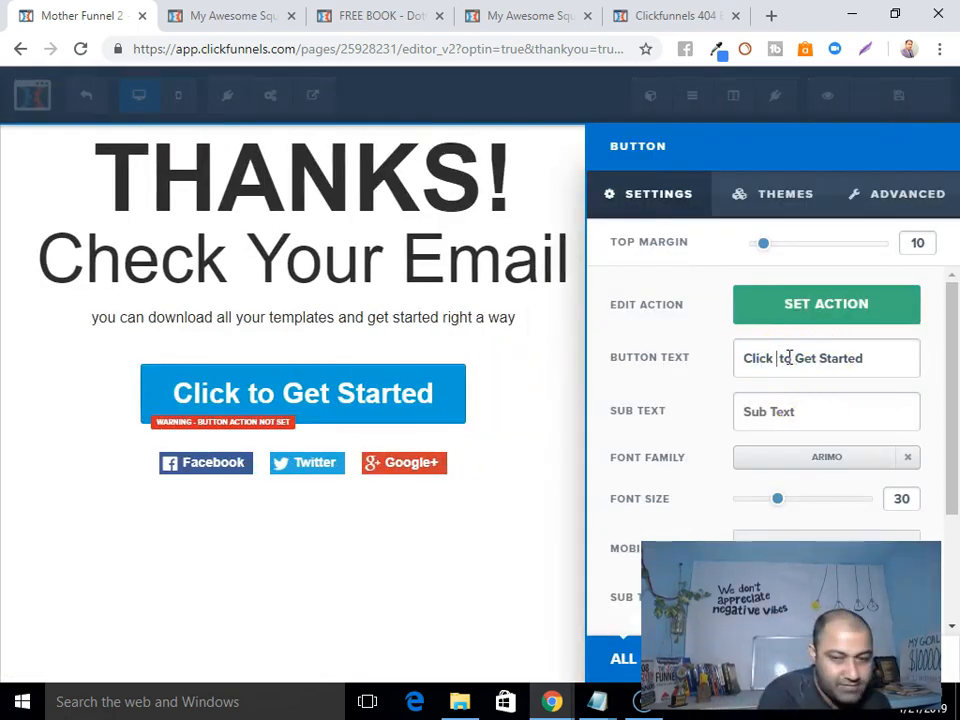
text(Here)
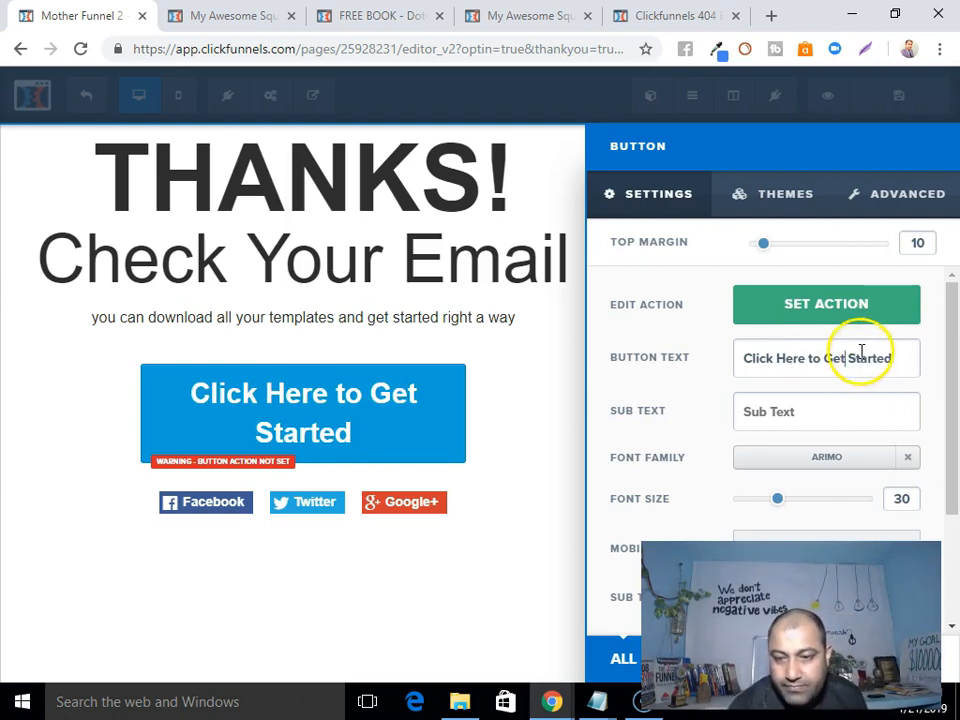
text(Your FREE)
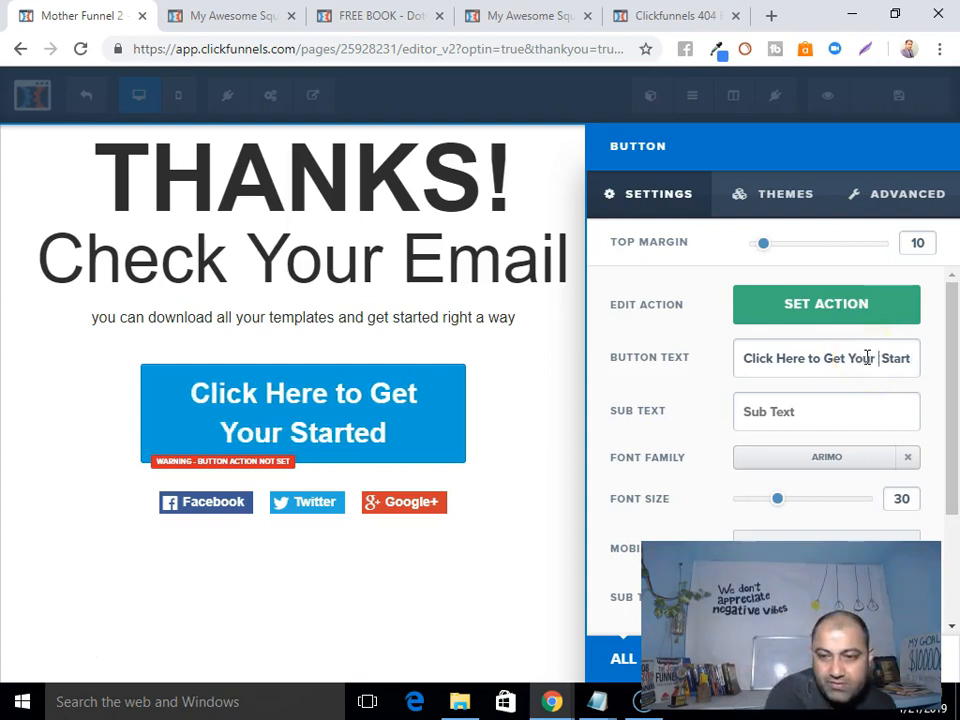
text( Report )
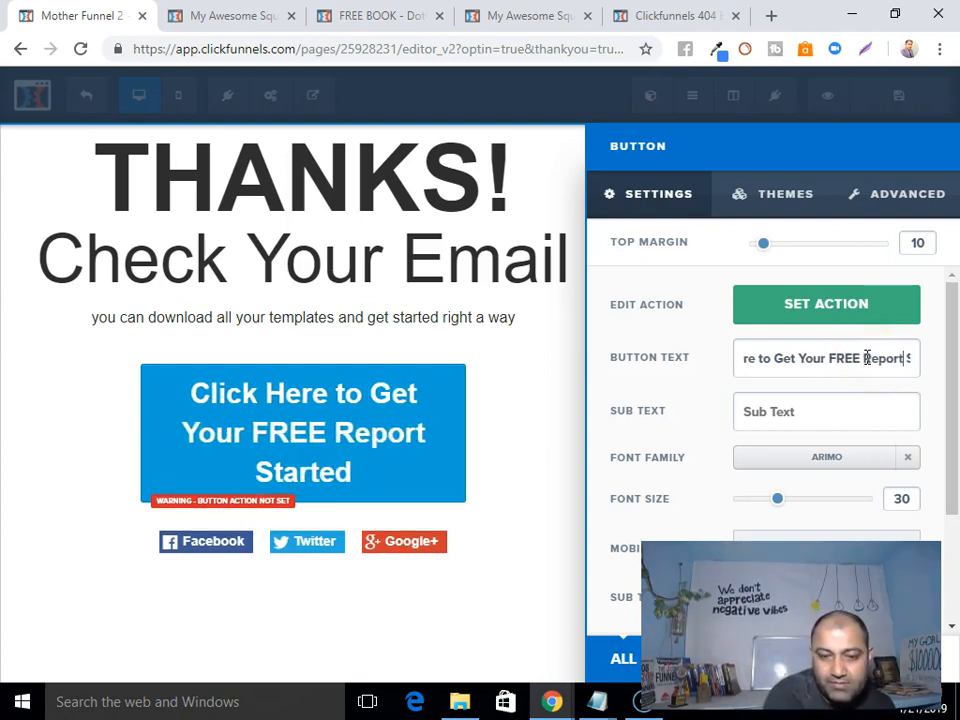
text(!)
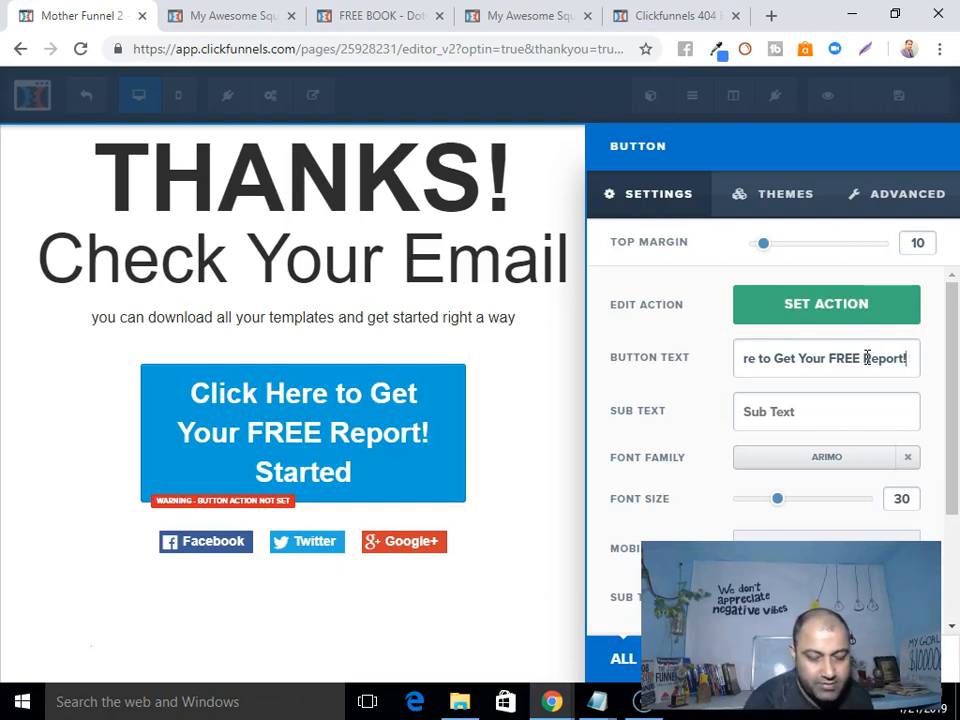
key(Delete)
key(Delete)
key(Delete)
key(Delete)
key(Delete)
key(Delete)
key(Delete)
key(Delete)
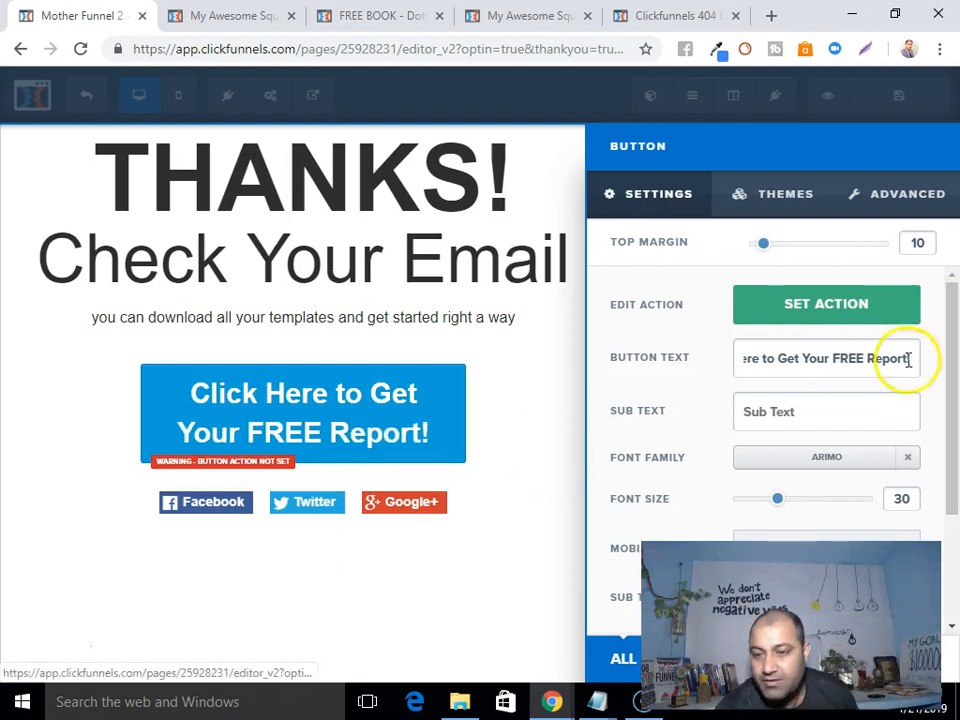
Set the button font size to 26 and bring up its Set Action options.
drag(779, 505, 771, 507)
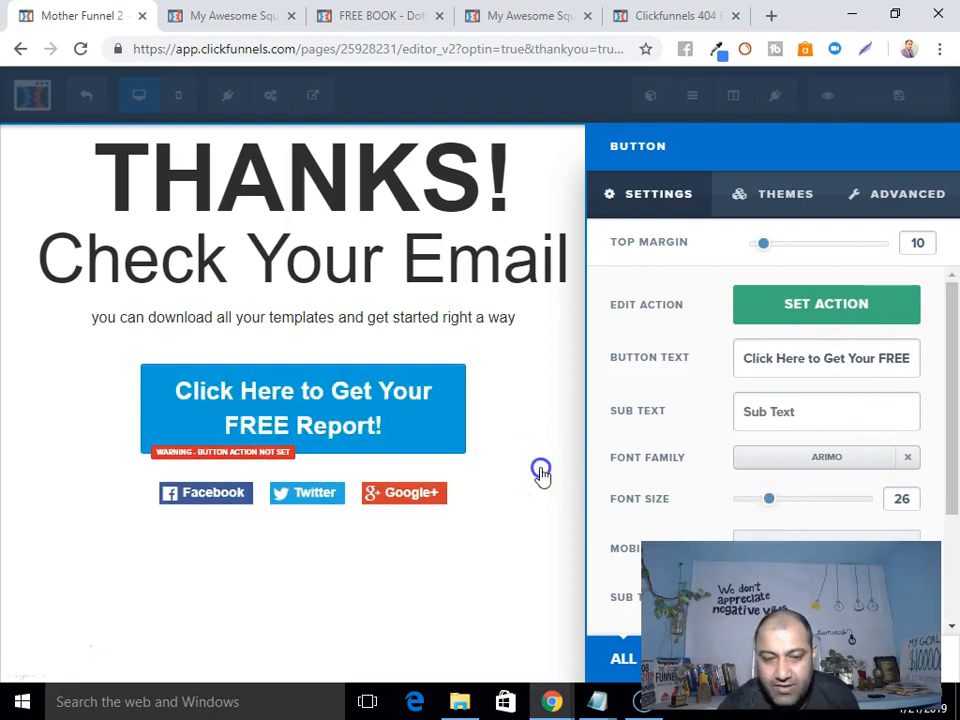
click(540, 474)
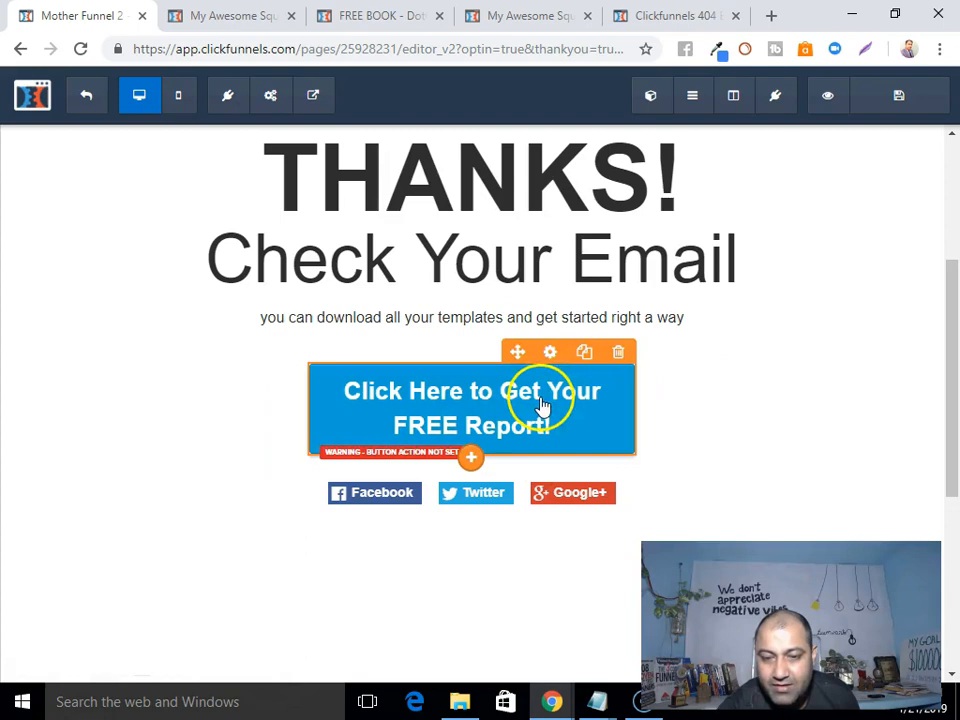
click(553, 352)
click(795, 302)
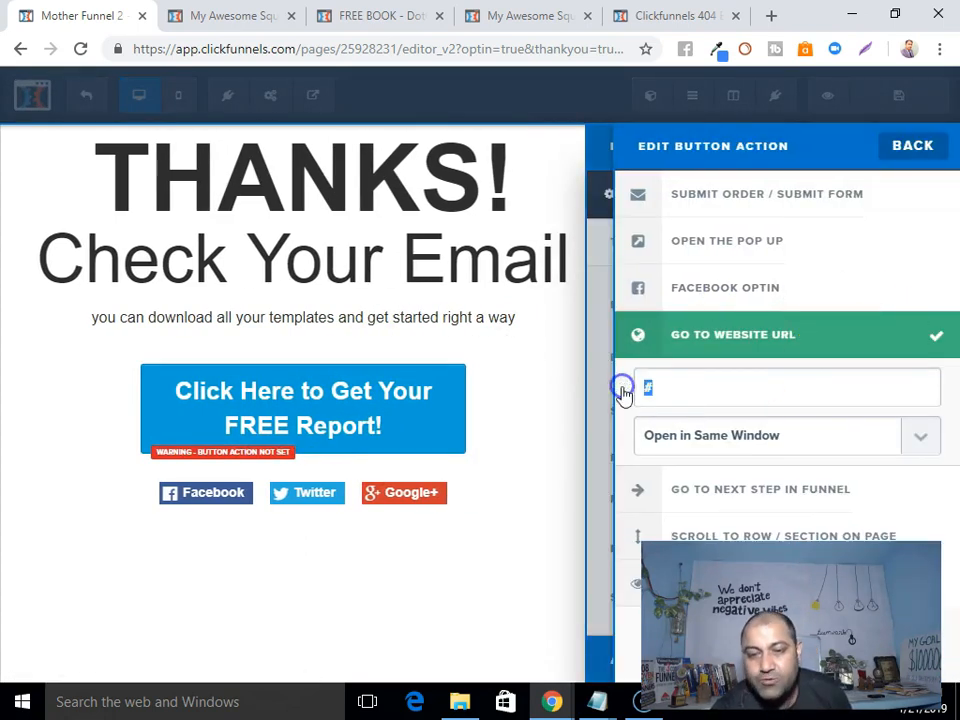
Go to Google Drive in a new browser tab.
click(766, 18)
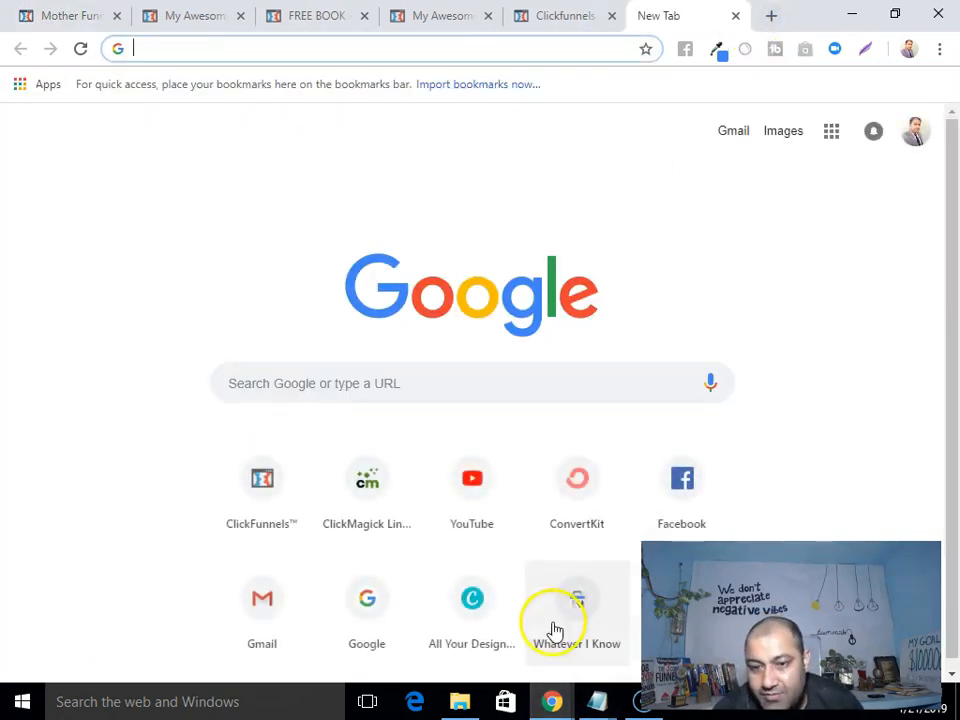
click(918, 132)
click(831, 131)
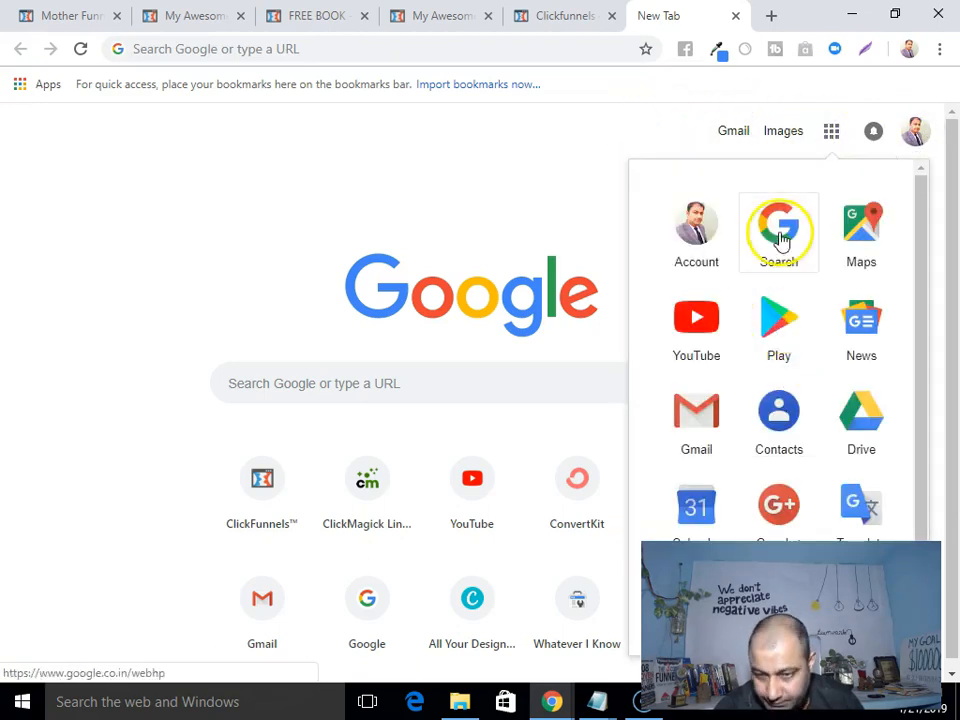
click(859, 414)
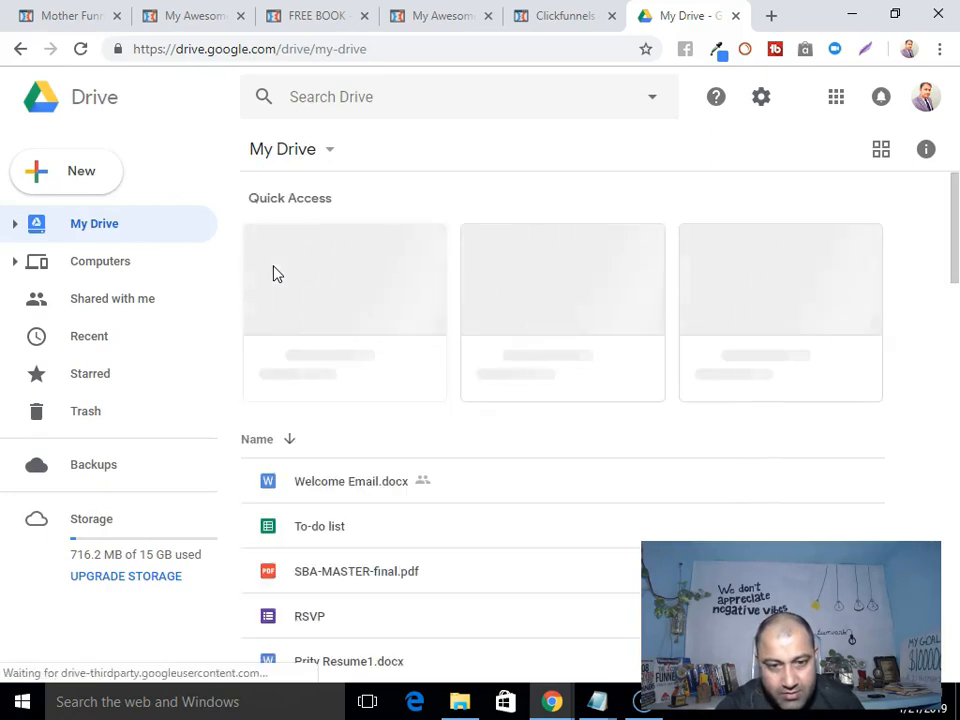
Find 14 Best Affiliate Program To Promote.pdf in My Drive and preview it.
scroll(277, 274, down, 5)
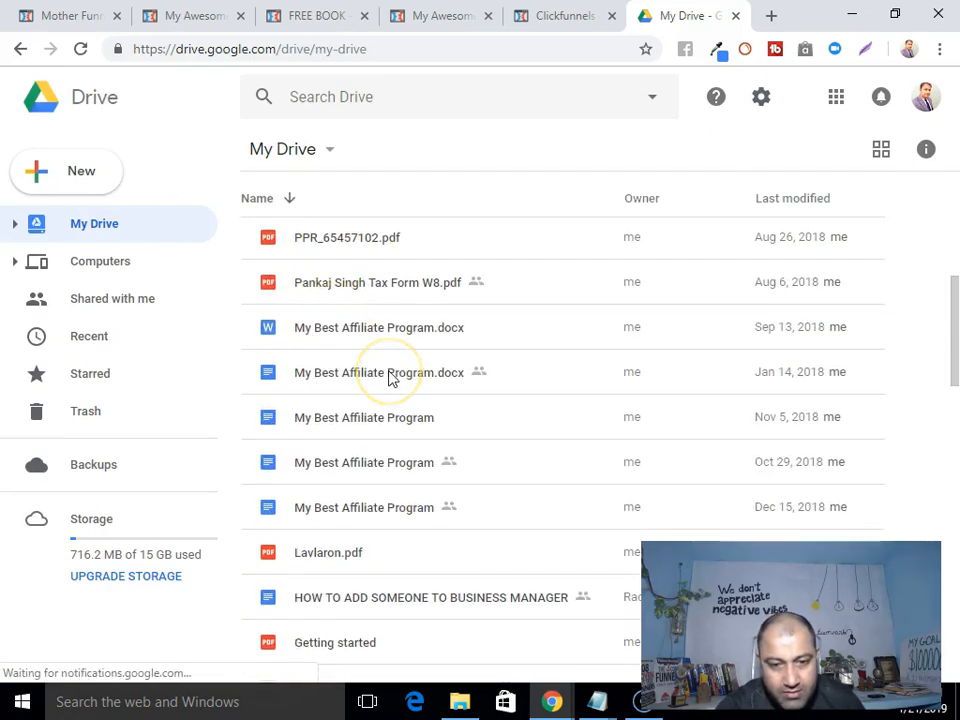
click(390, 376)
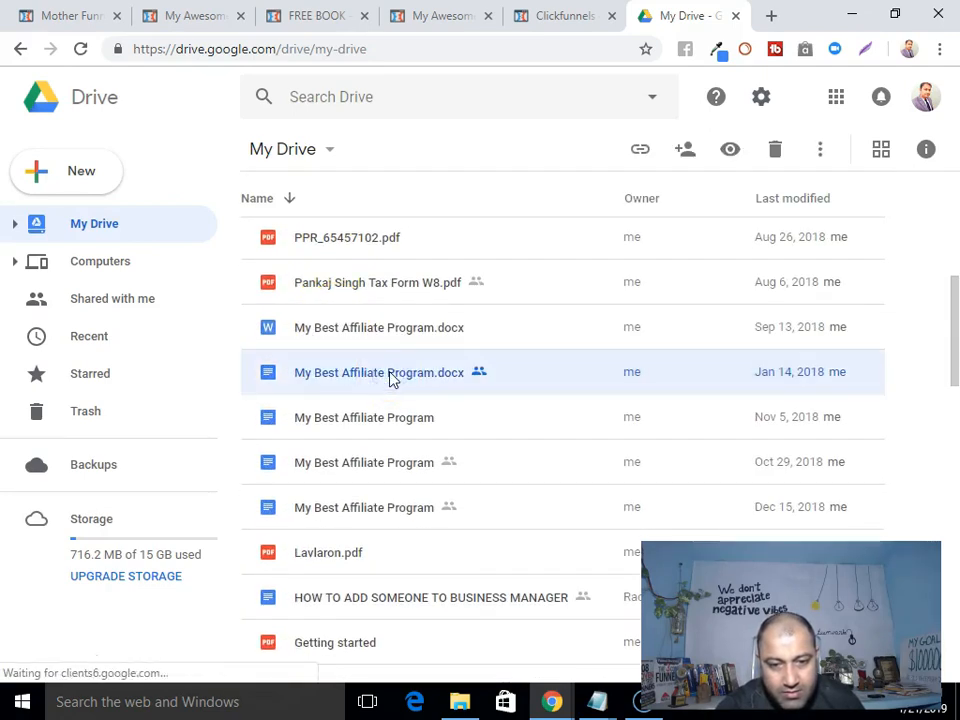
click(346, 286)
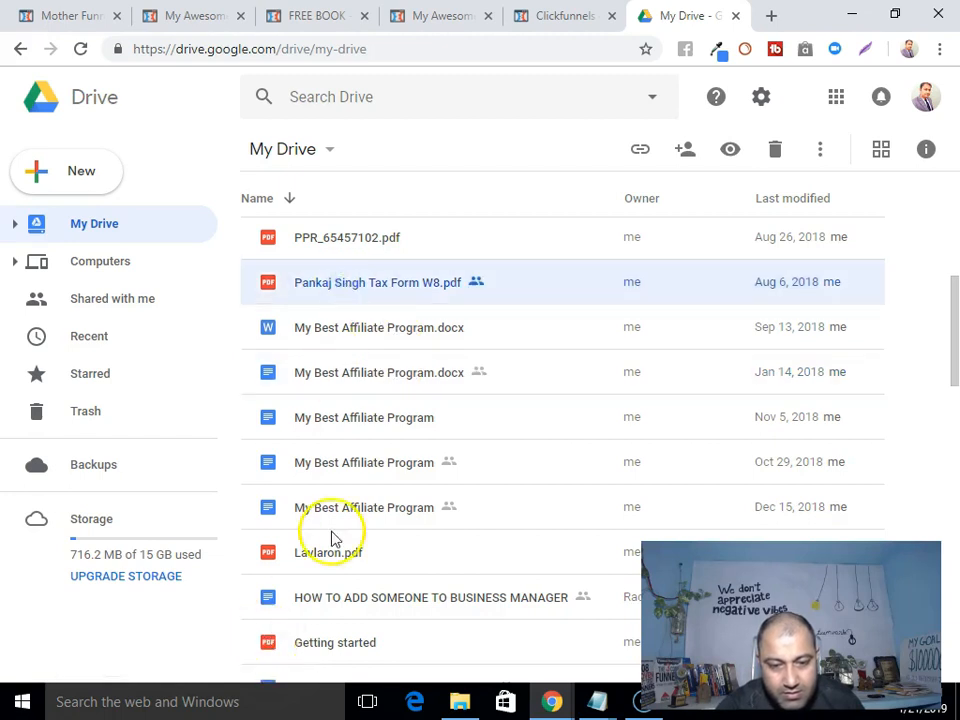
scroll(332, 538, down, 15)
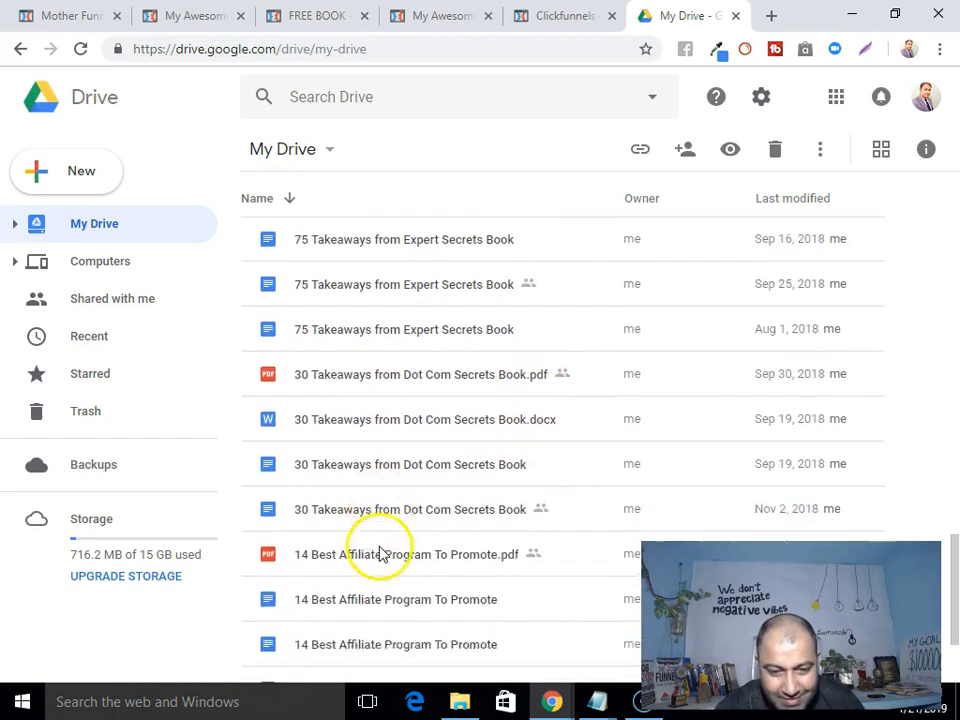
scroll(383, 500, down, 2)
click(396, 389)
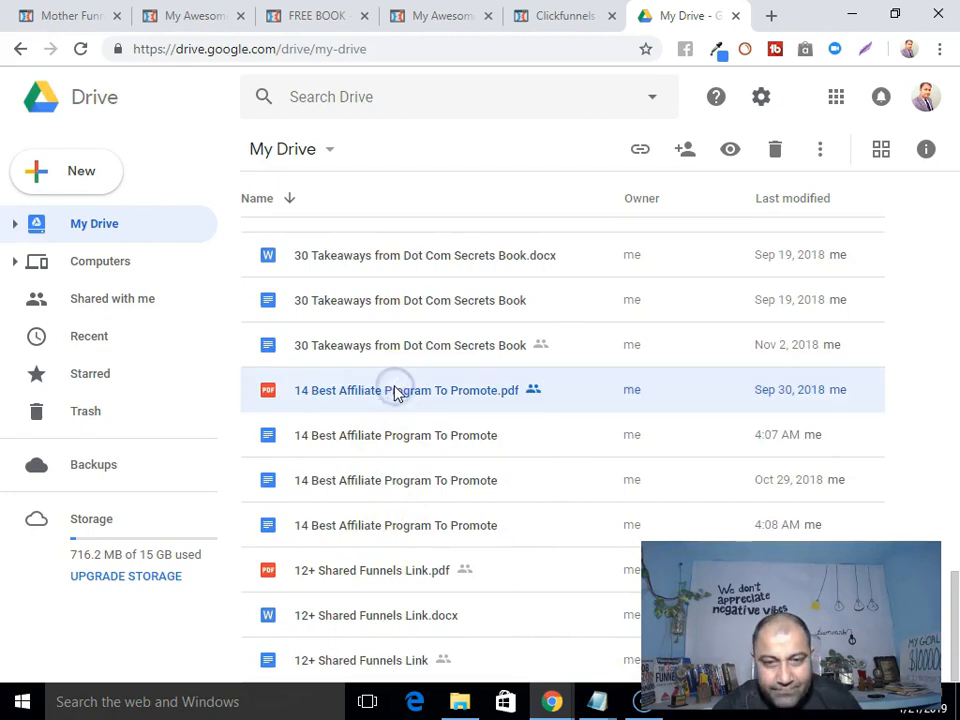
double_click(396, 389)
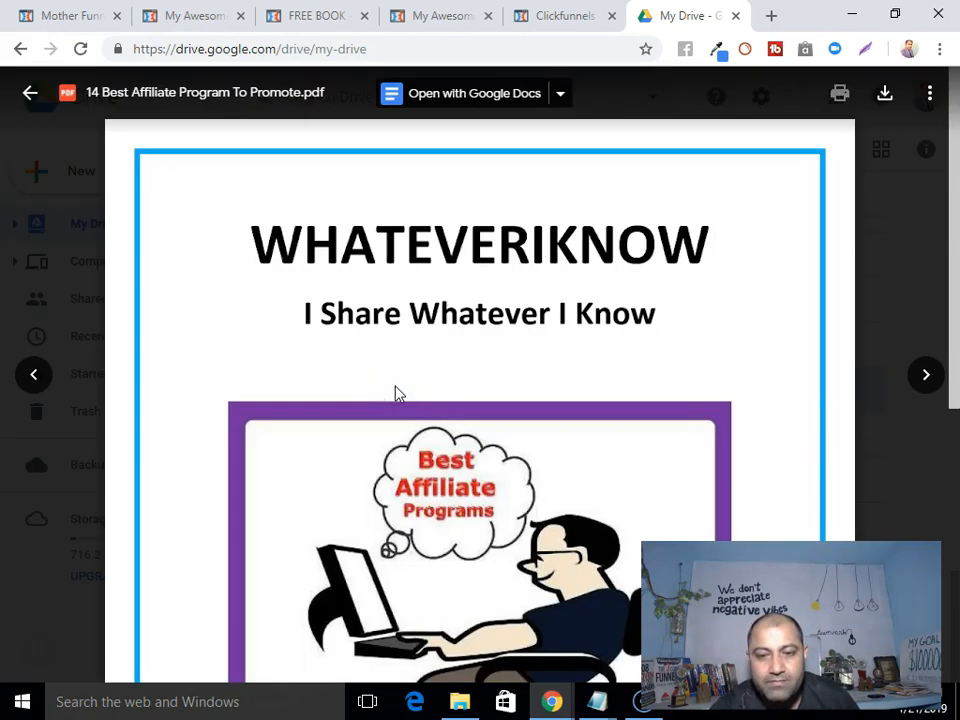
Open the PDF with Google Docs, converting it into an editable document.
click(563, 93)
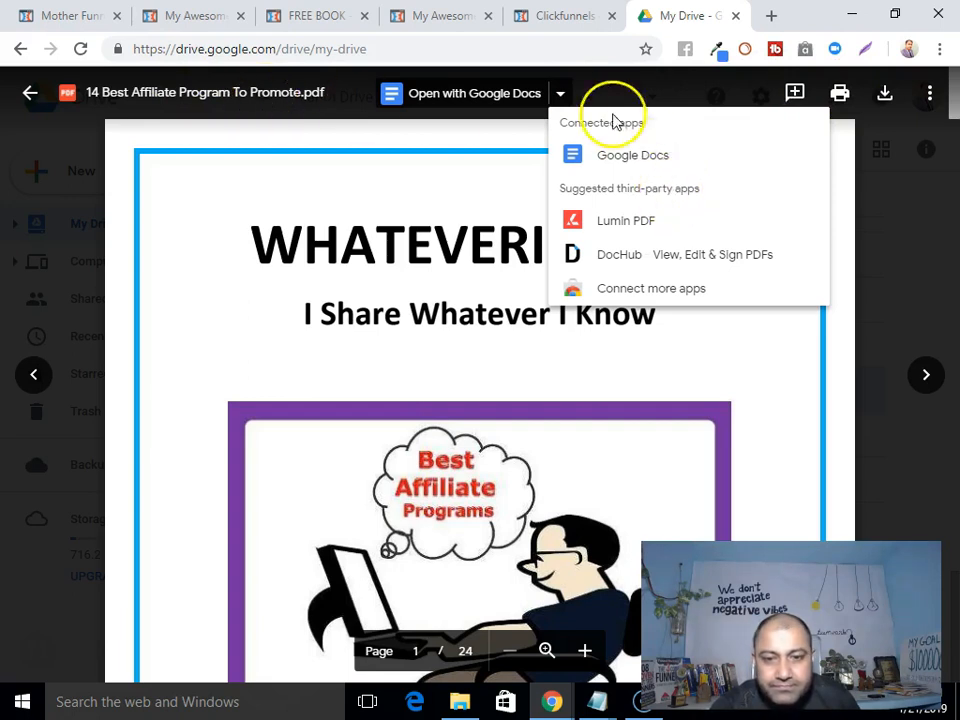
click(470, 98)
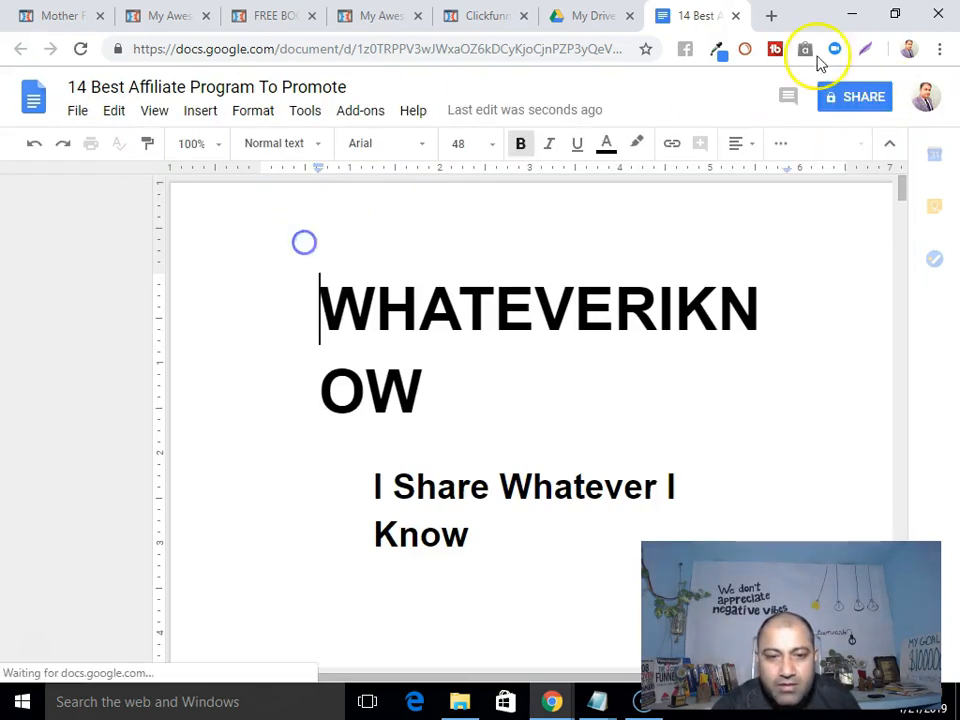
Enable view-only link sharing on the doc, copy its link, and close the DotComSecrets tab.
click(872, 98)
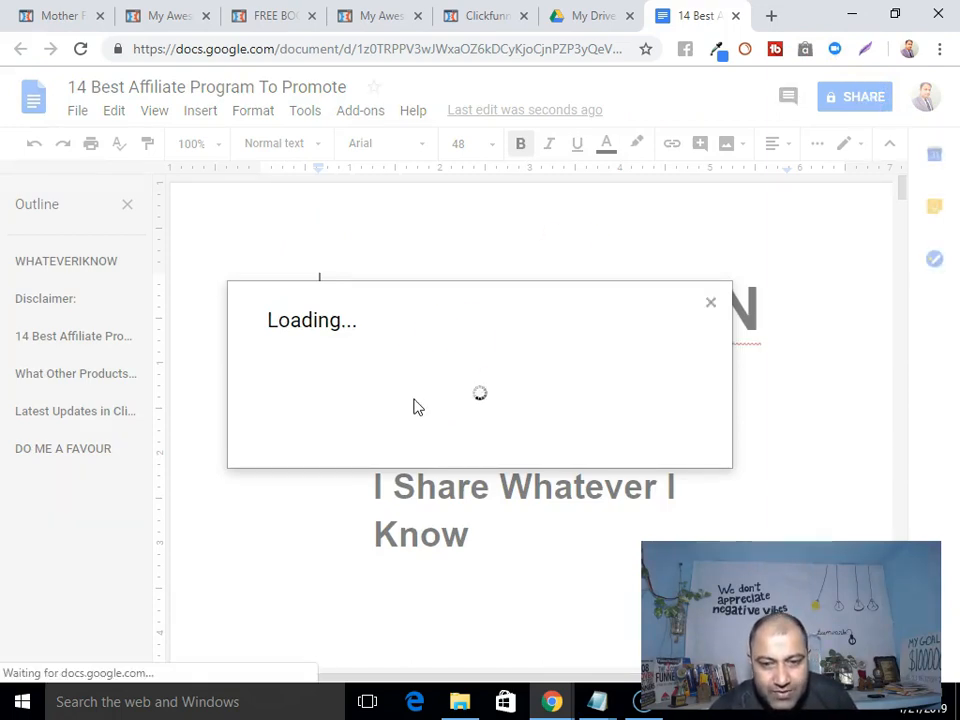
click(696, 367)
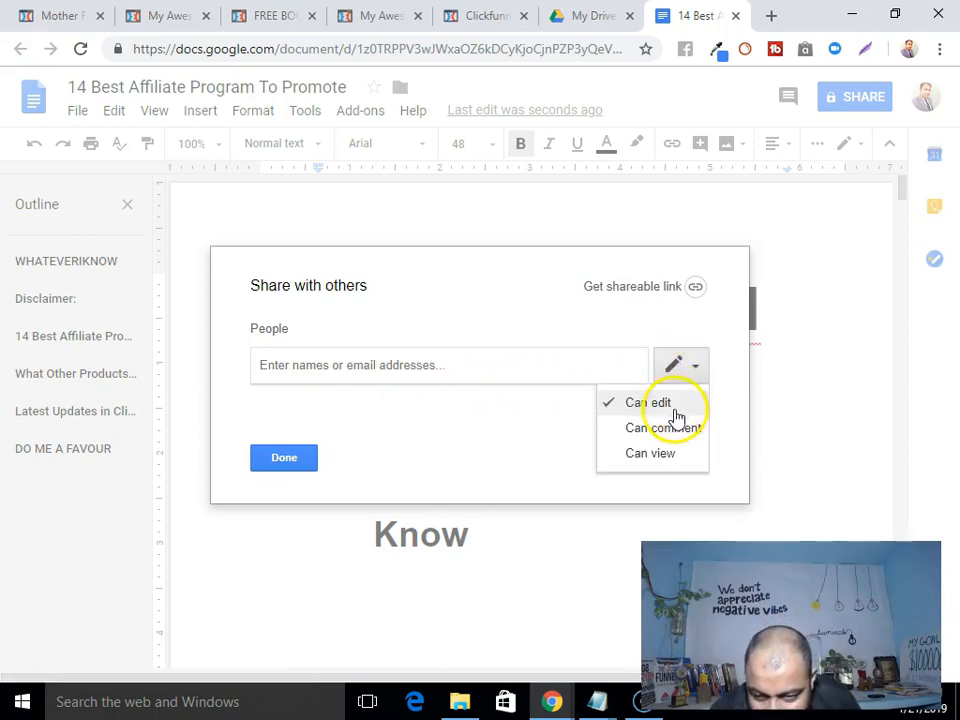
click(660, 456)
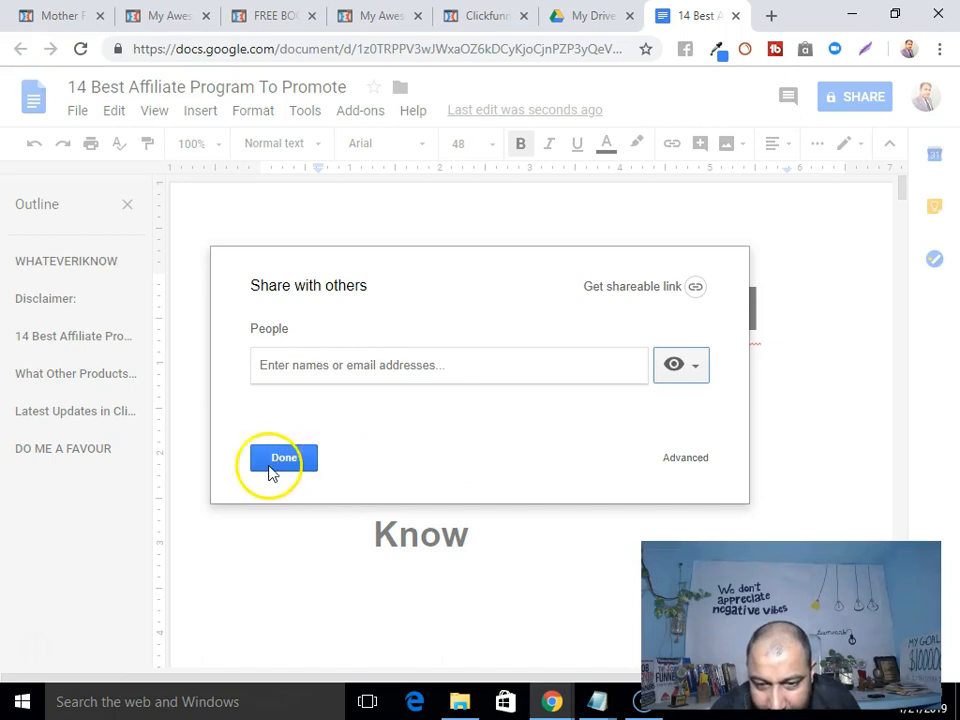
click(695, 286)
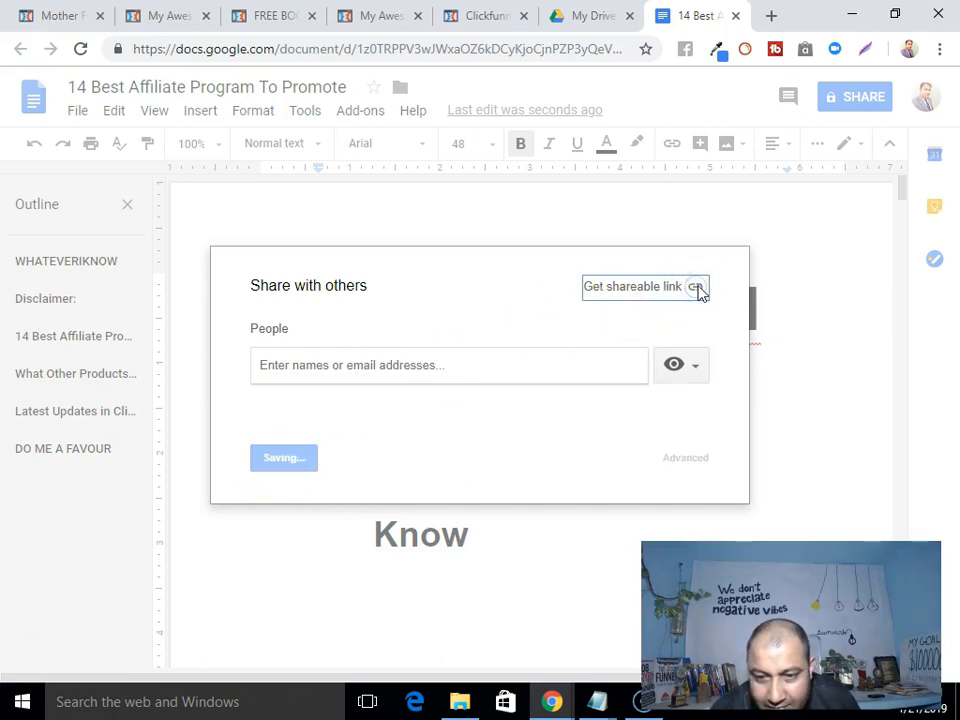
right_click(497, 391)
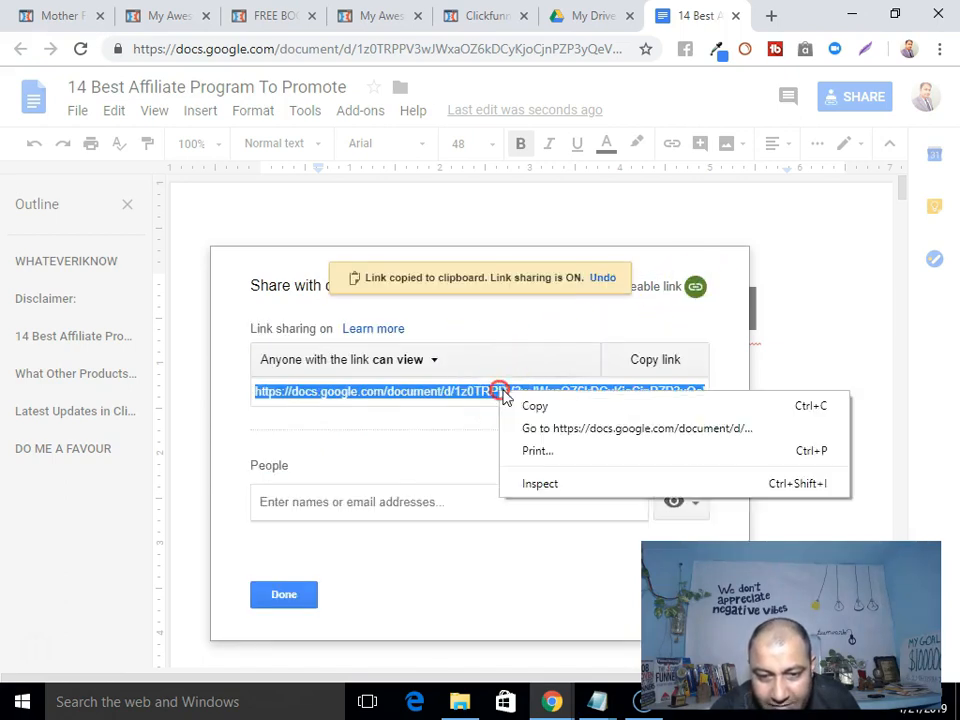
click(558, 413)
click(274, 14)
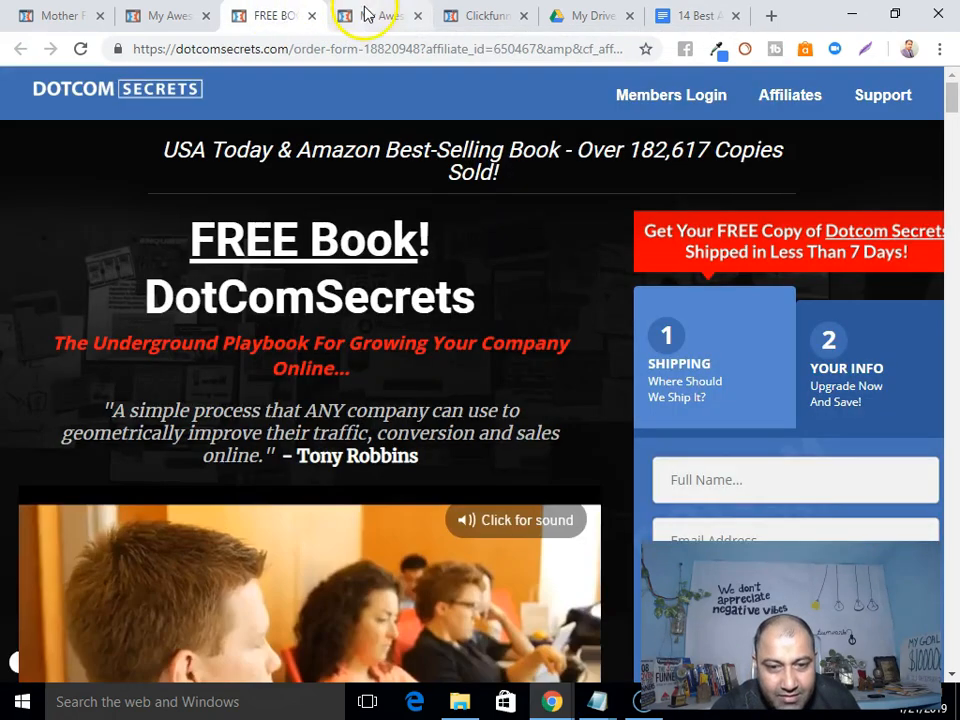
click(311, 16)
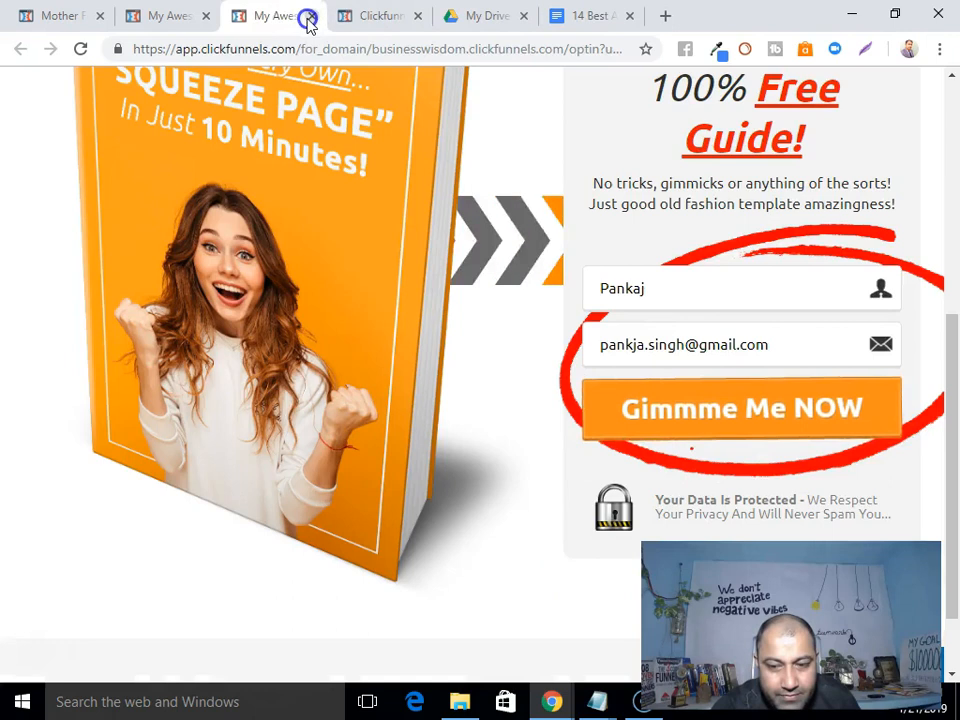
Close the squeeze page and page-not-found tabs and return to the thank-you page editor.
click(310, 17)
click(310, 17)
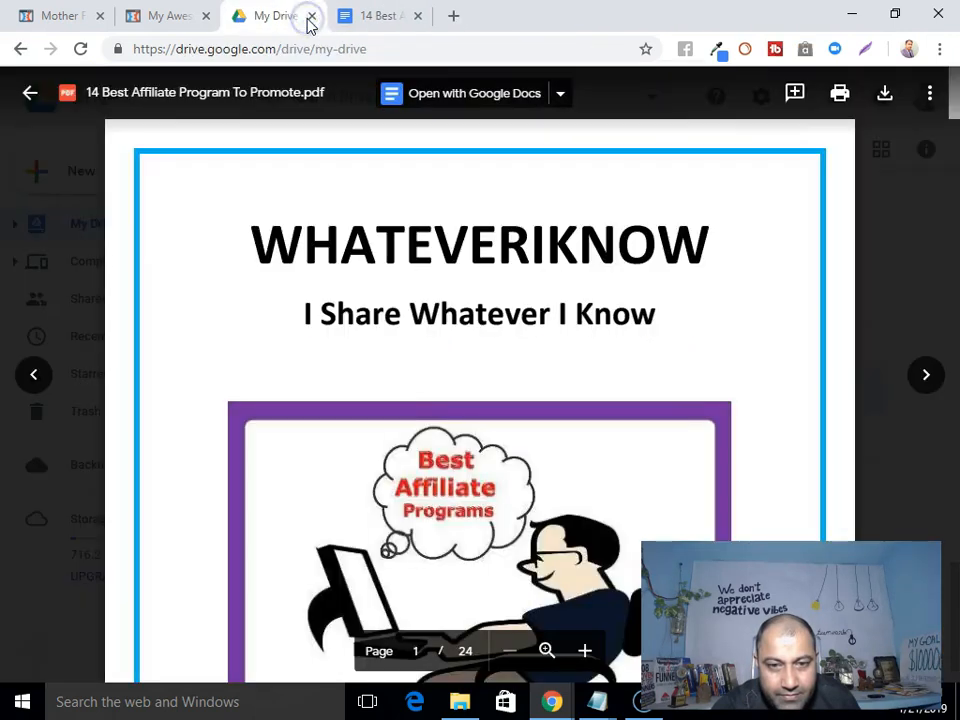
click(141, 19)
click(94, 13)
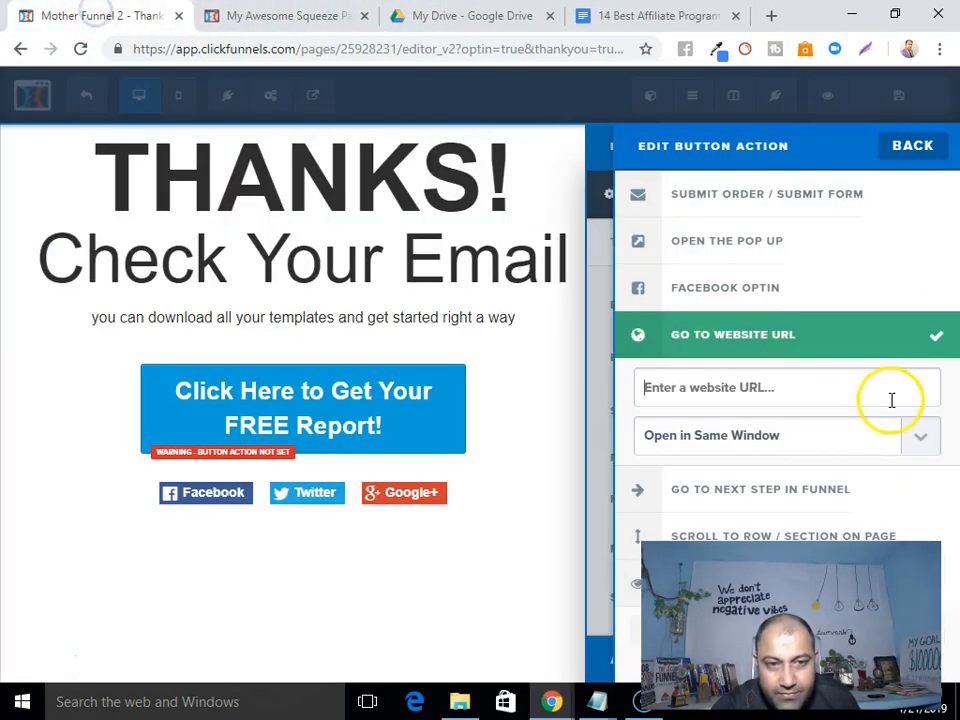
Paste the Google Doc link as the button's website URL, opening in a new tab.
right_click(769, 392)
click(791, 506)
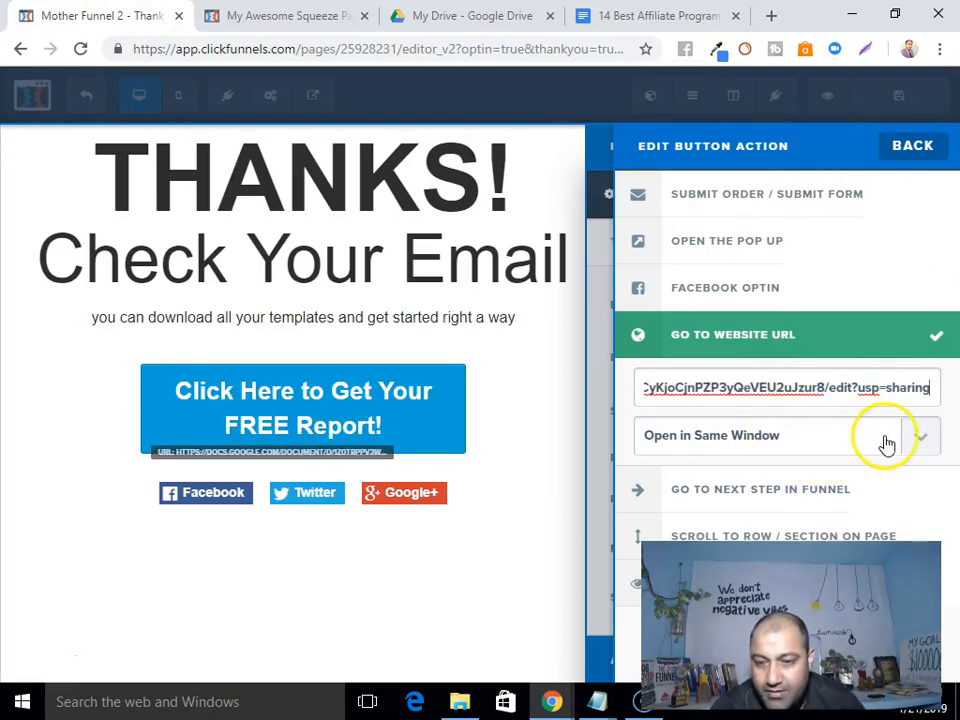
click(924, 437)
click(722, 486)
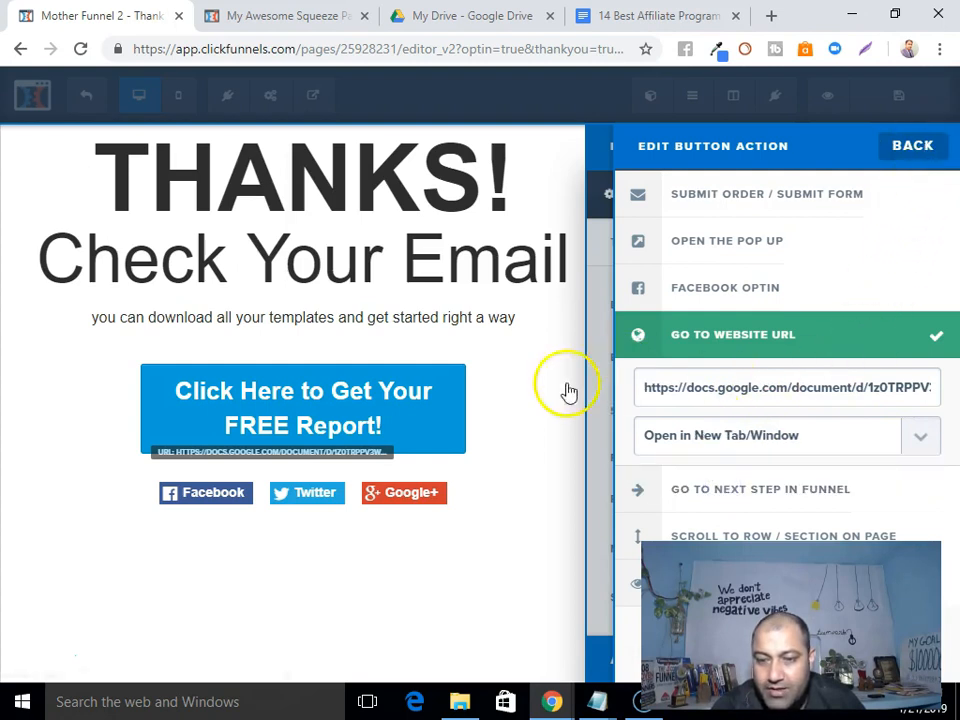
click(535, 400)
Save the thank-you page.
click(900, 100)
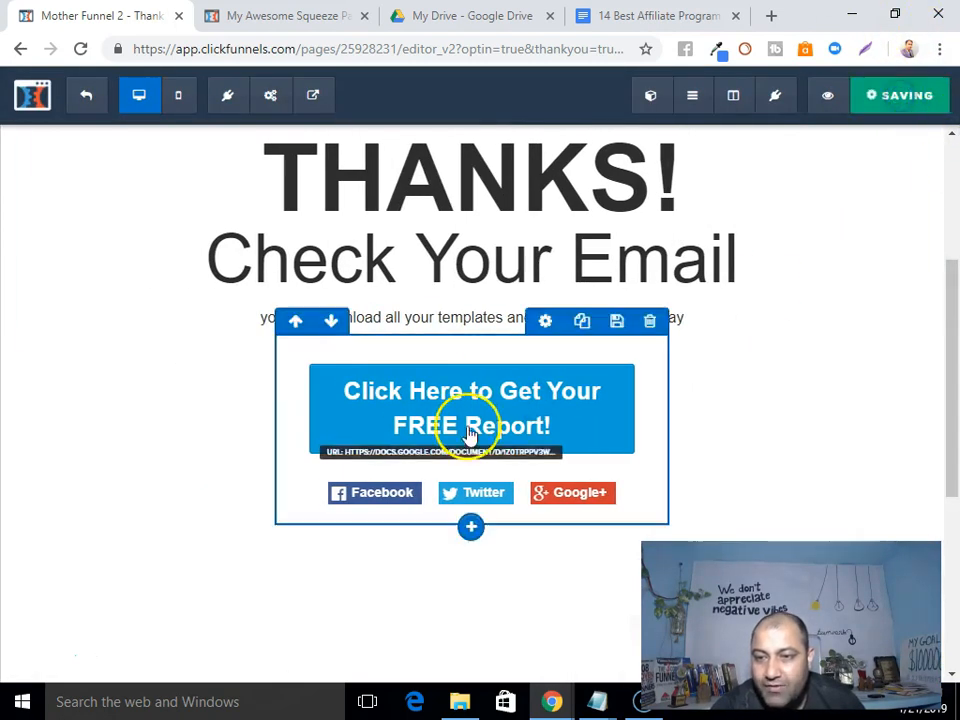
scroll(787, 386, down, 4)
scroll(530, 380, up, 3)
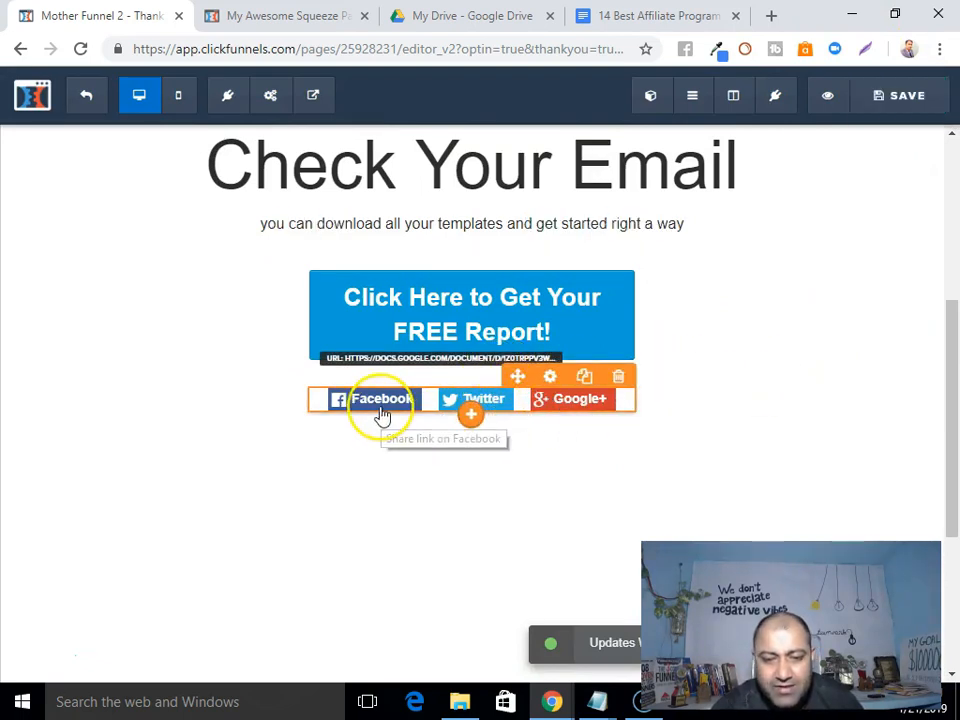
Delete the Facebook, Twitter and Google+ share buttons element and confirm the removal.
click(623, 383)
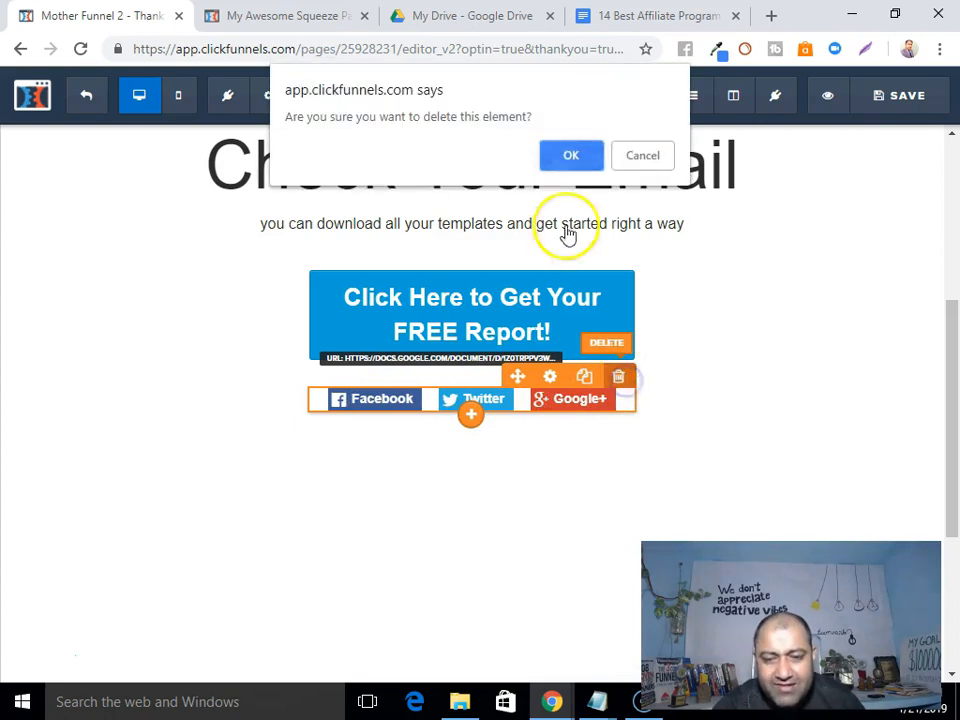
click(572, 156)
scroll(767, 425, up, 3)
scroll(767, 413, down, 3)
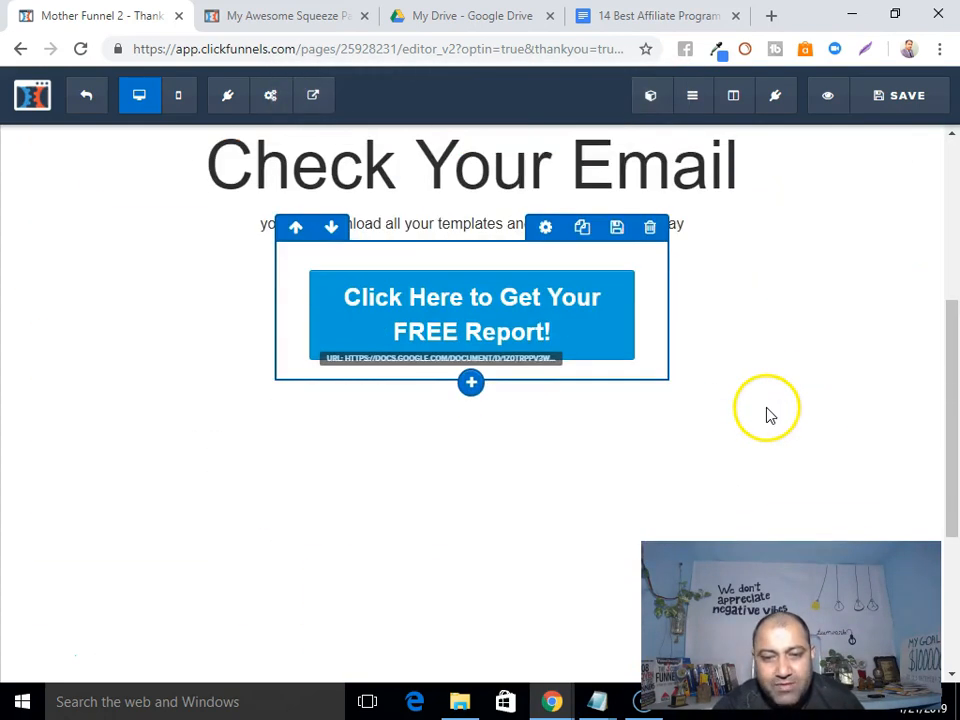
scroll(760, 398, up, 1)
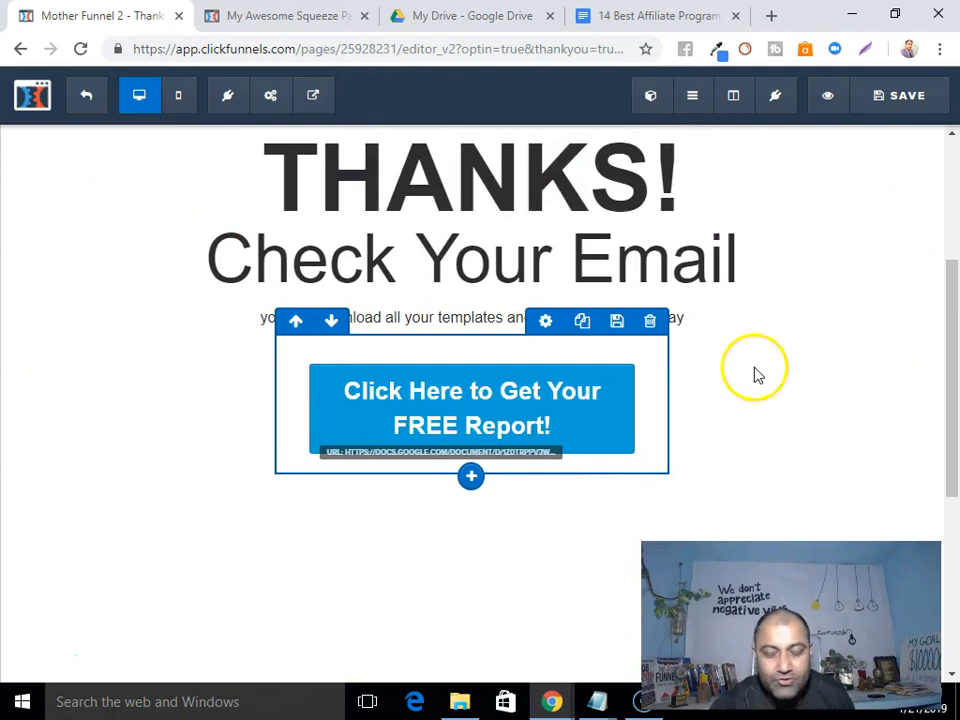
Preview the thank-you page with its FREE Report button in a new tab, then return to the editor.
click(829, 98)
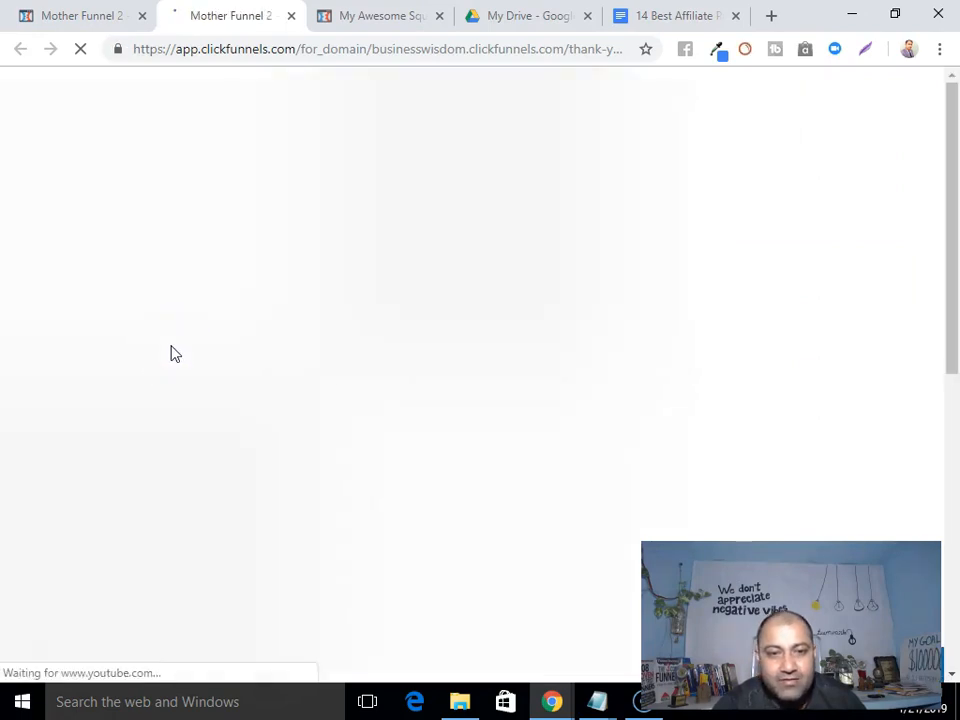
scroll(172, 353, down, 4)
scroll(194, 355, up, 2)
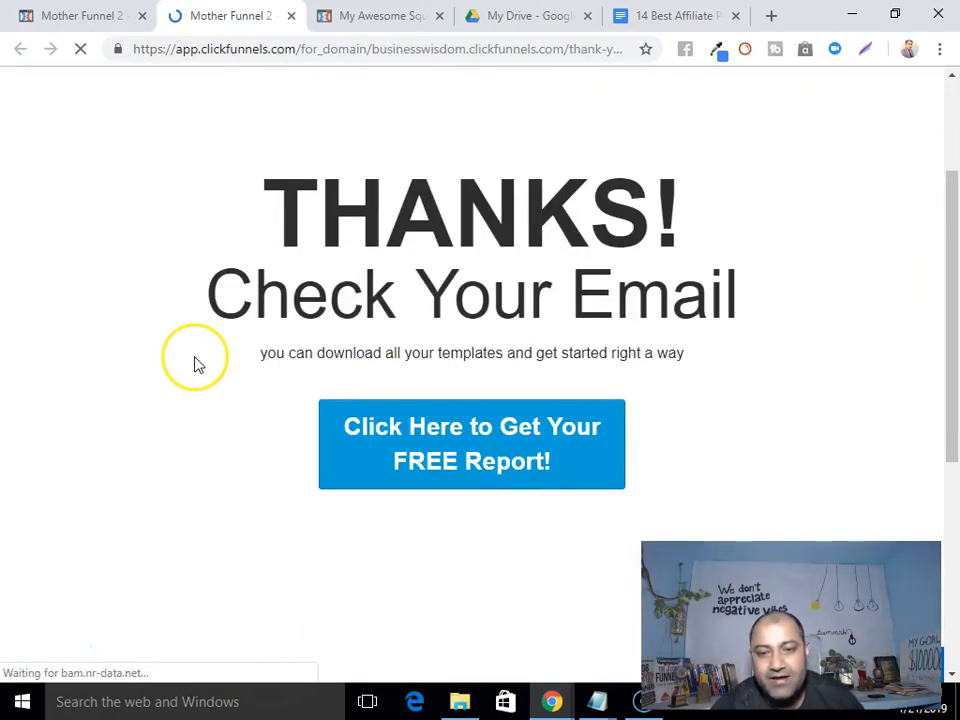
click(81, 18)
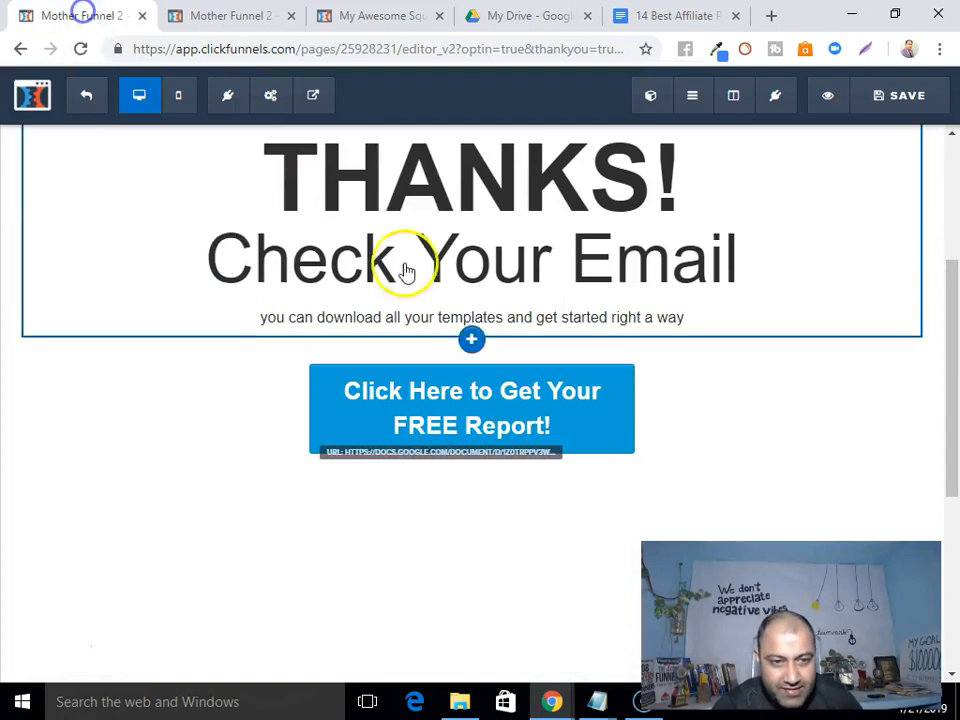
scroll(405, 270, up, 3)
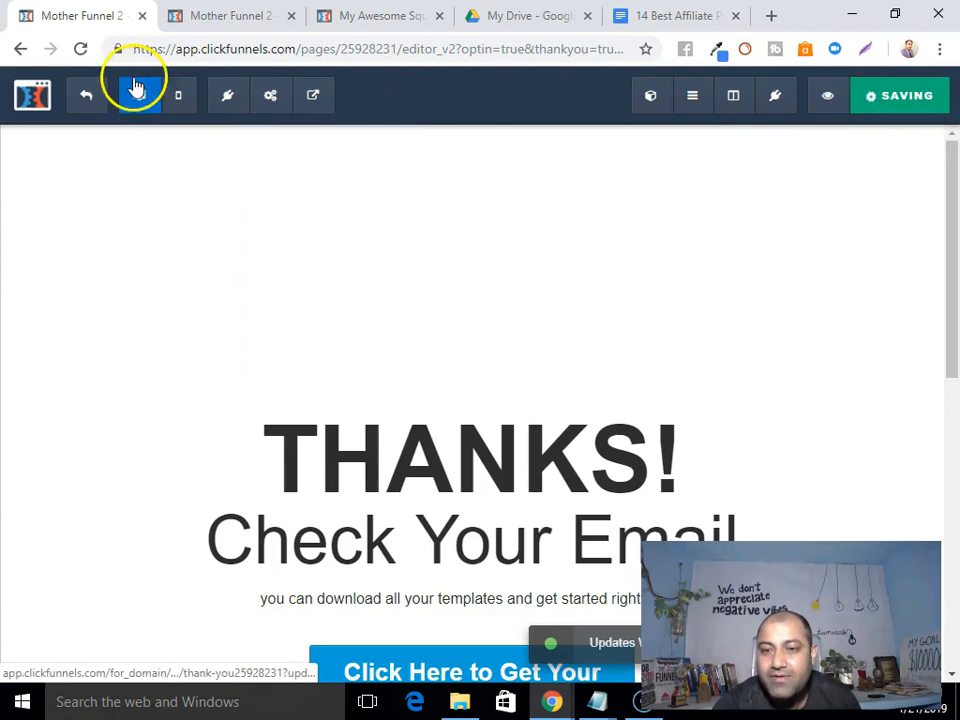
Copy the Thank You step's page URL from the funnel steps overview.
click(88, 96)
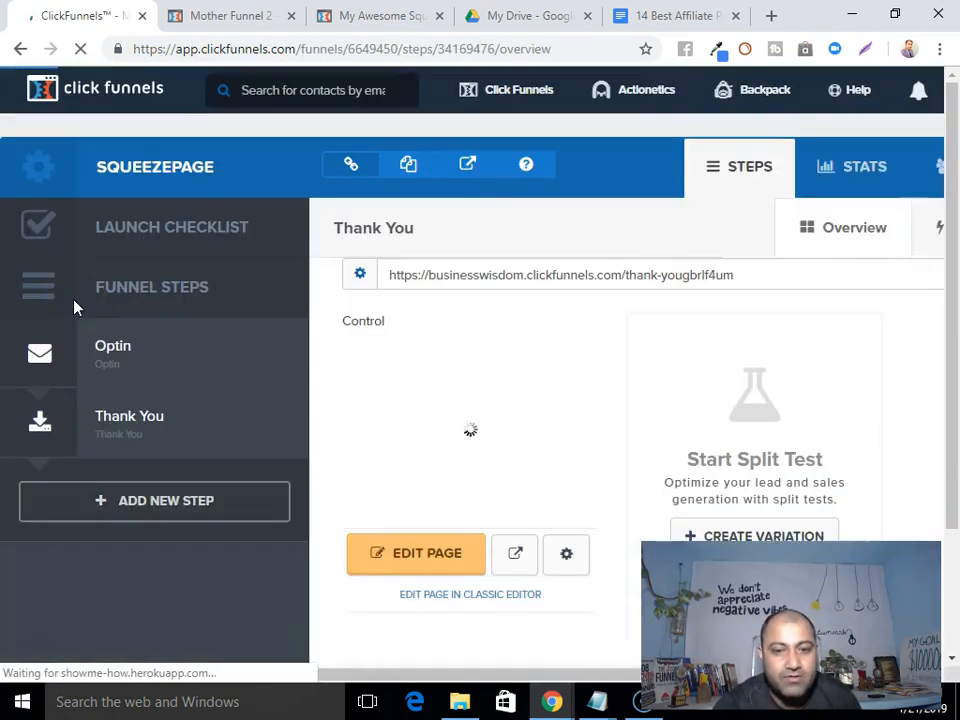
scroll(110, 310, down, 1)
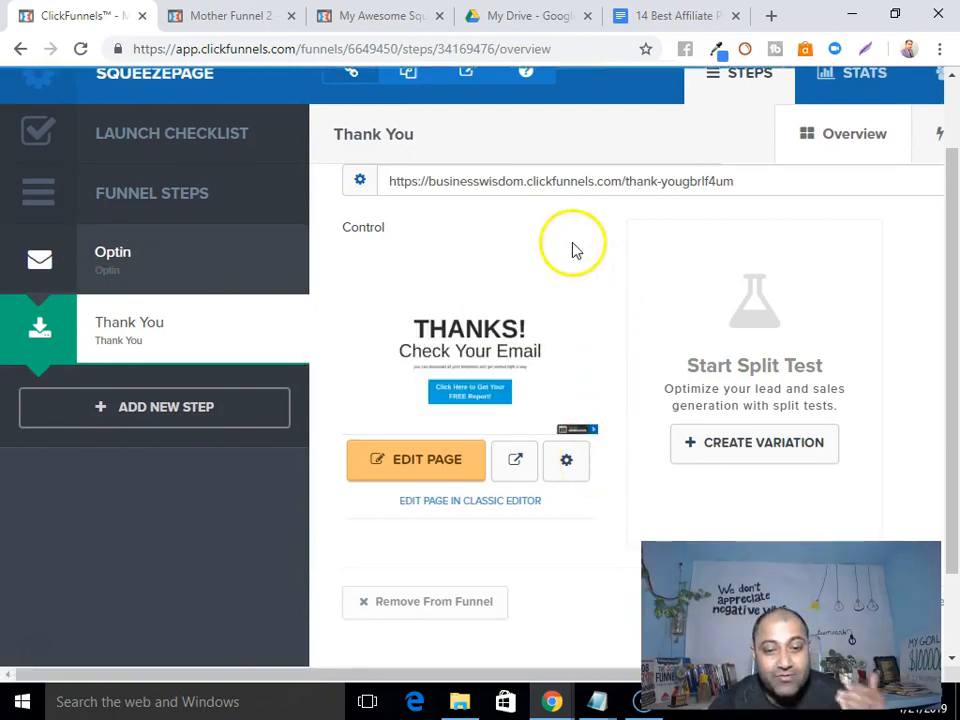
click(514, 187)
key(ctrl+c)
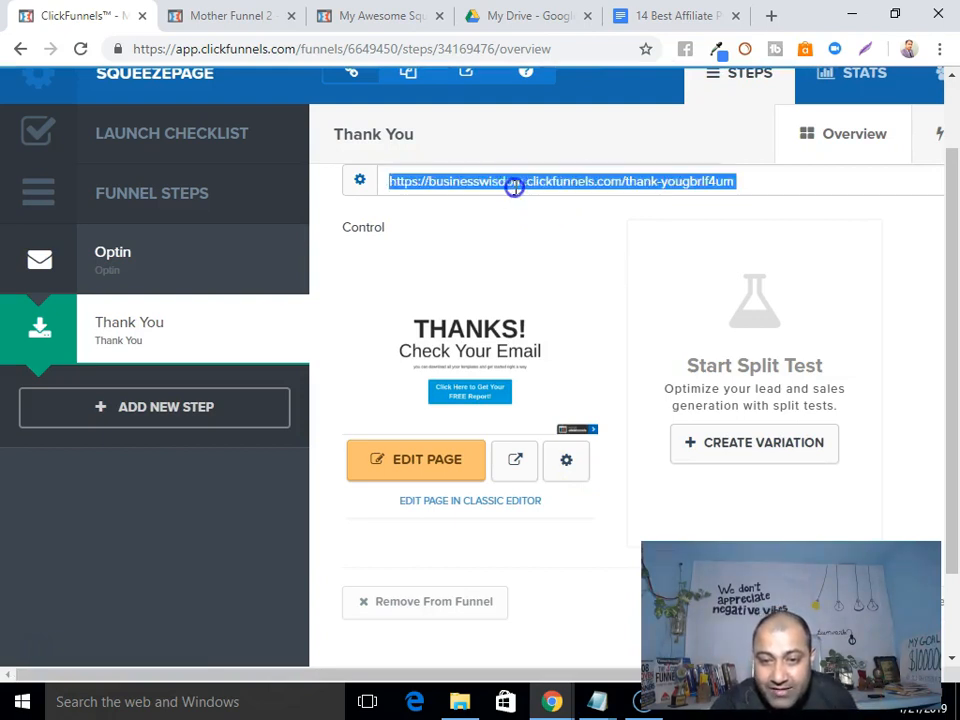
right_click(516, 188)
click(568, 203)
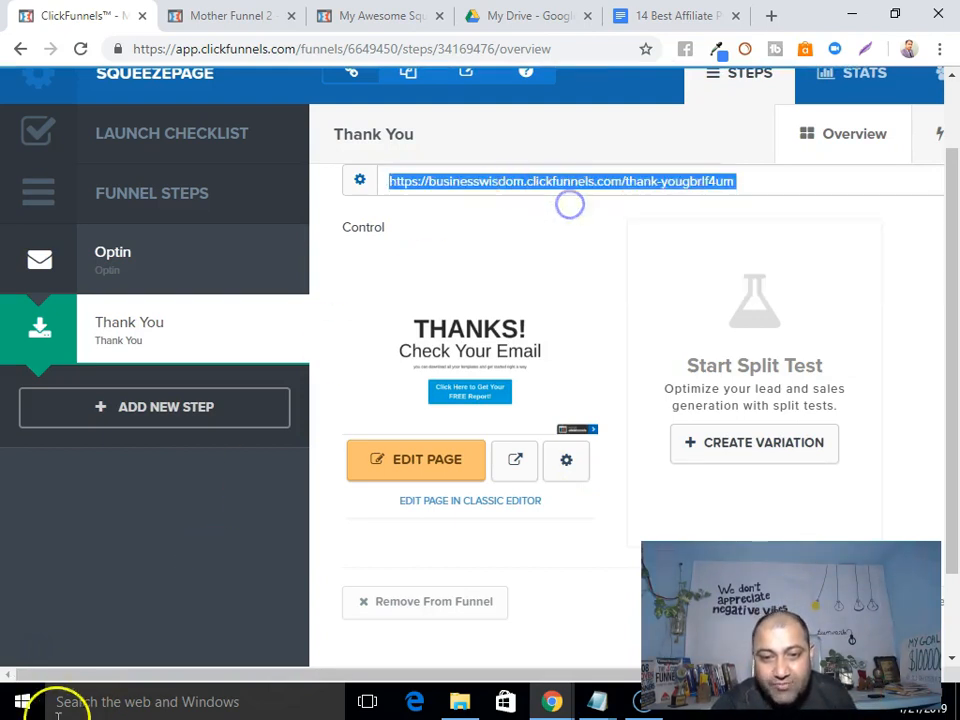
Load the copied Thank You page URL in a new incognito window.
click(939, 48)
click(805, 120)
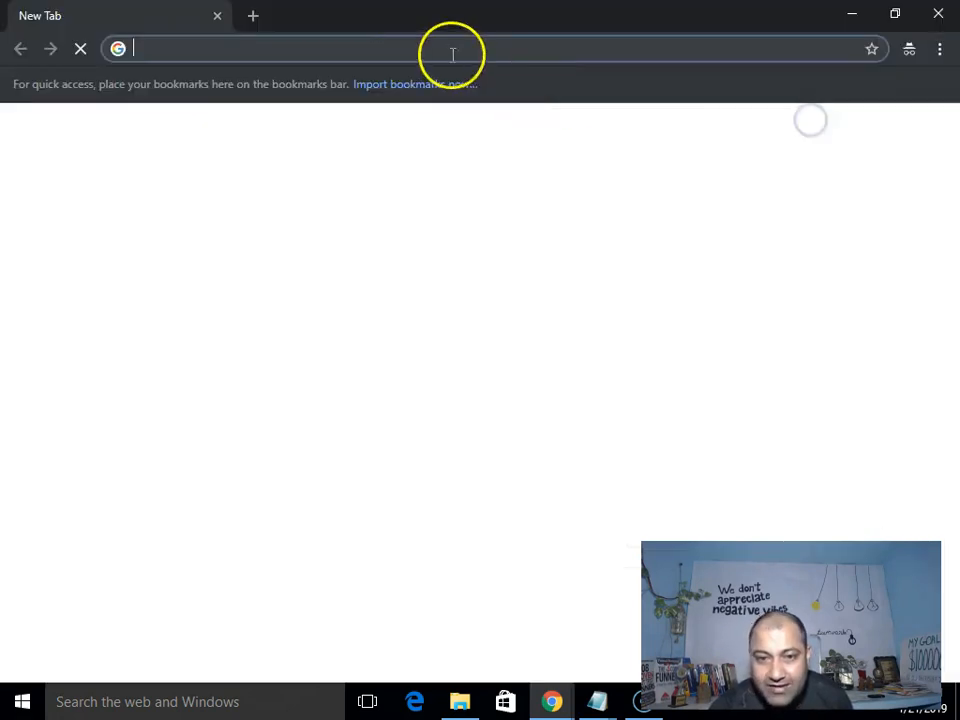
right_click(450, 47)
click(484, 139)
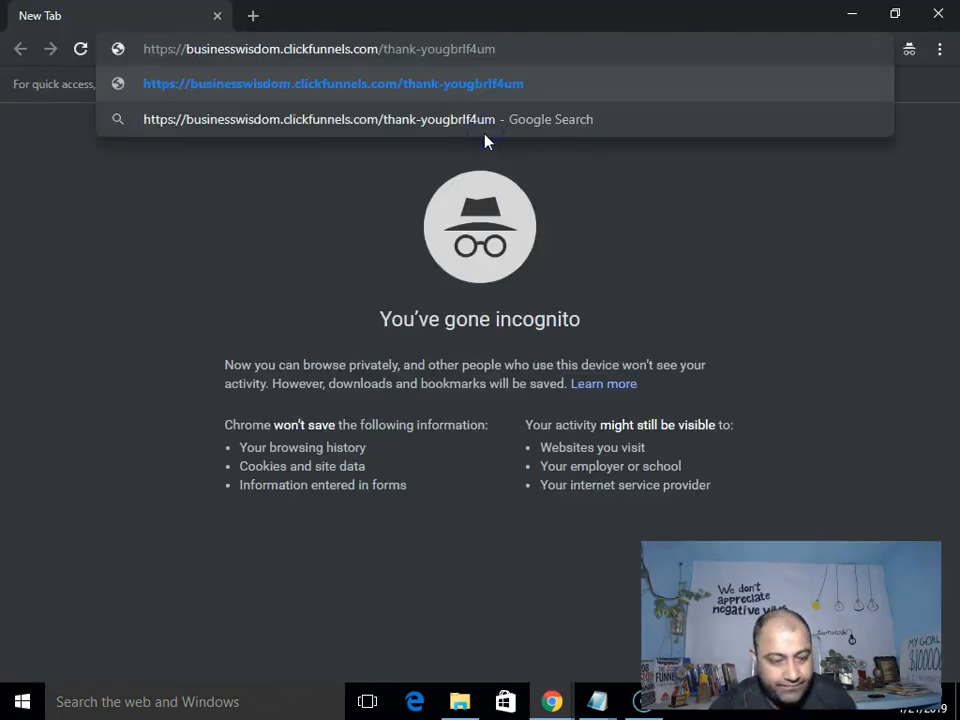
key(Return)
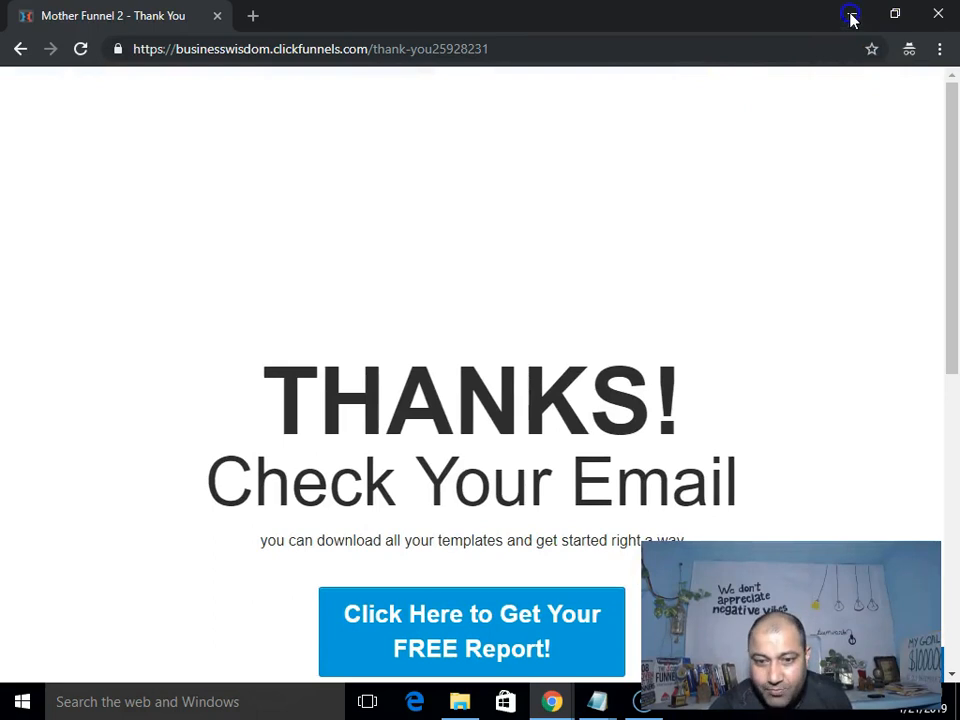
Minimize the test window and copy the Optin step's page URL.
click(851, 18)
click(117, 262)
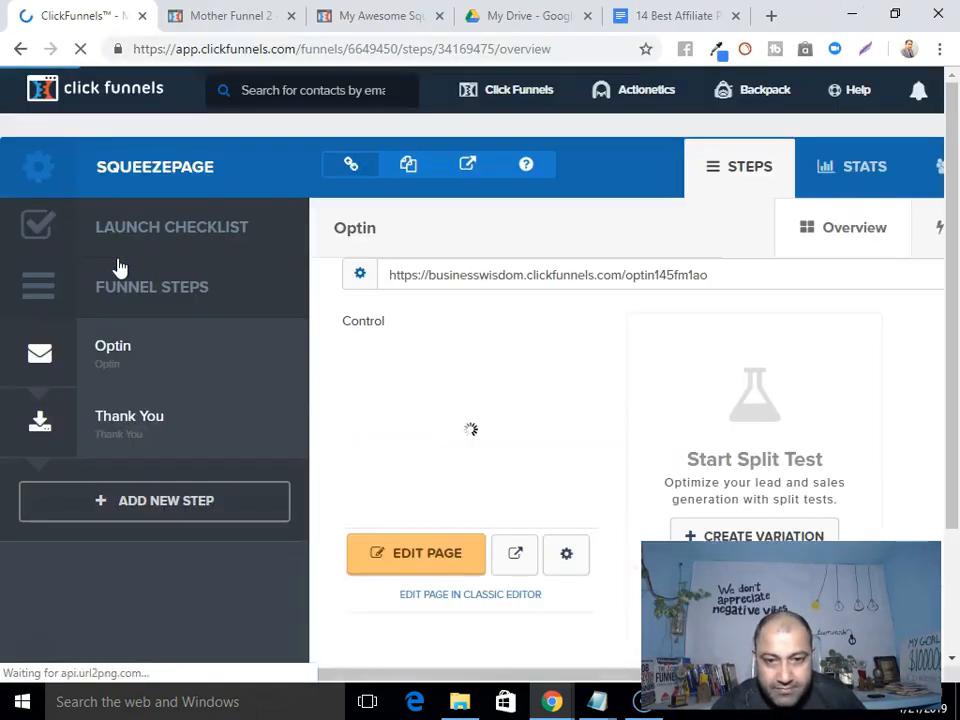
double_click(486, 274)
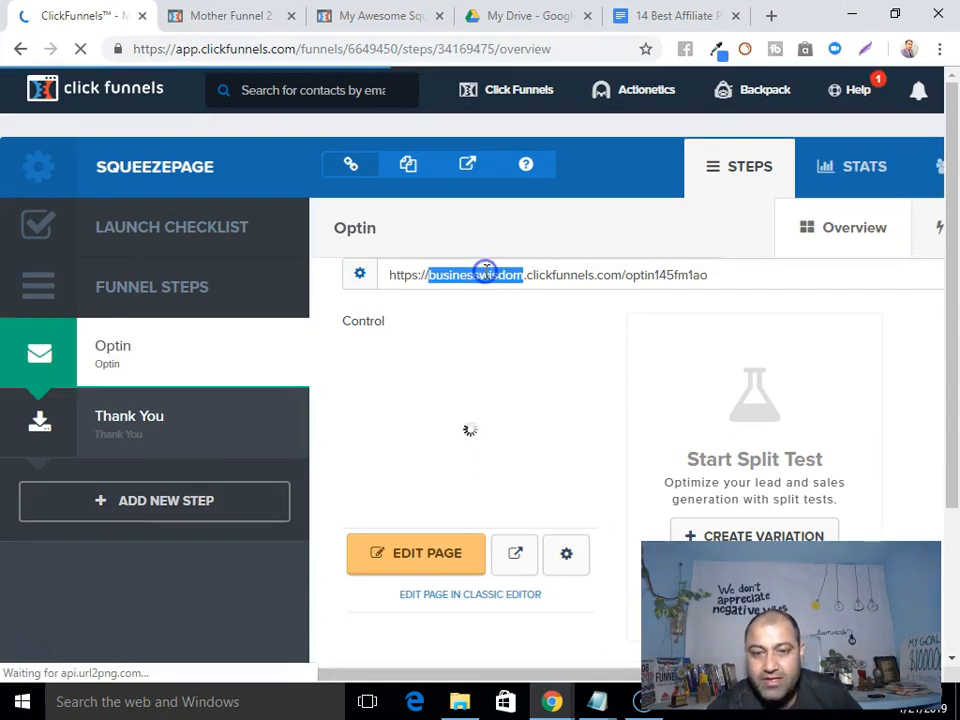
triple_click(486, 274)
right_click(484, 268)
click(514, 289)
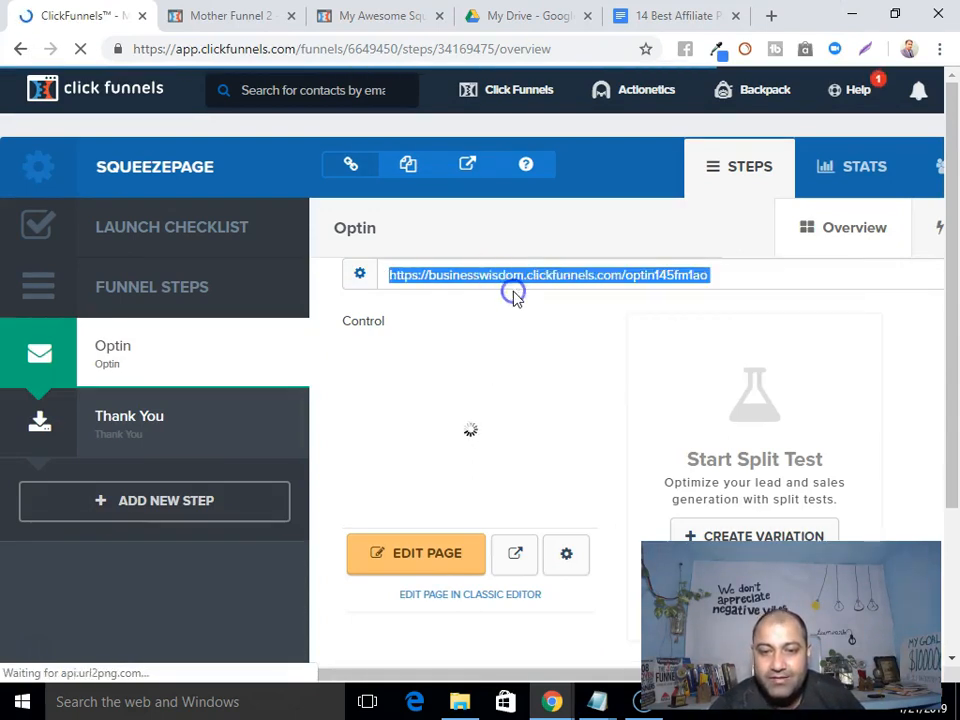
Load the copied Optin page URL in a fresh incognito window.
click(939, 48)
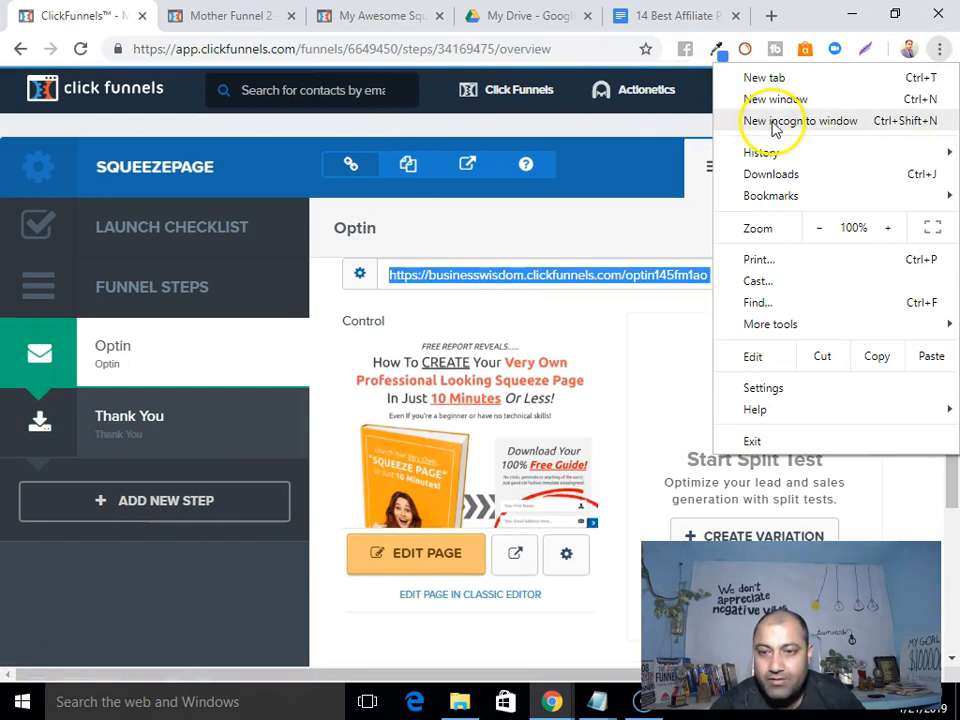
click(713, 121)
click(300, 52)
right_click(298, 51)
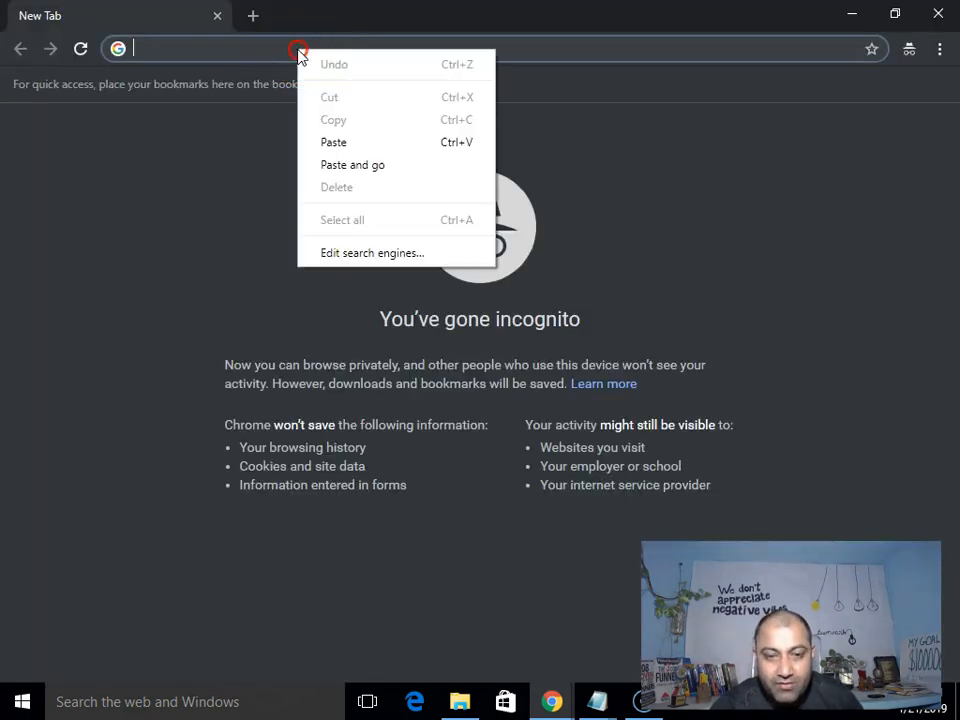
click(336, 143)
key(Return)
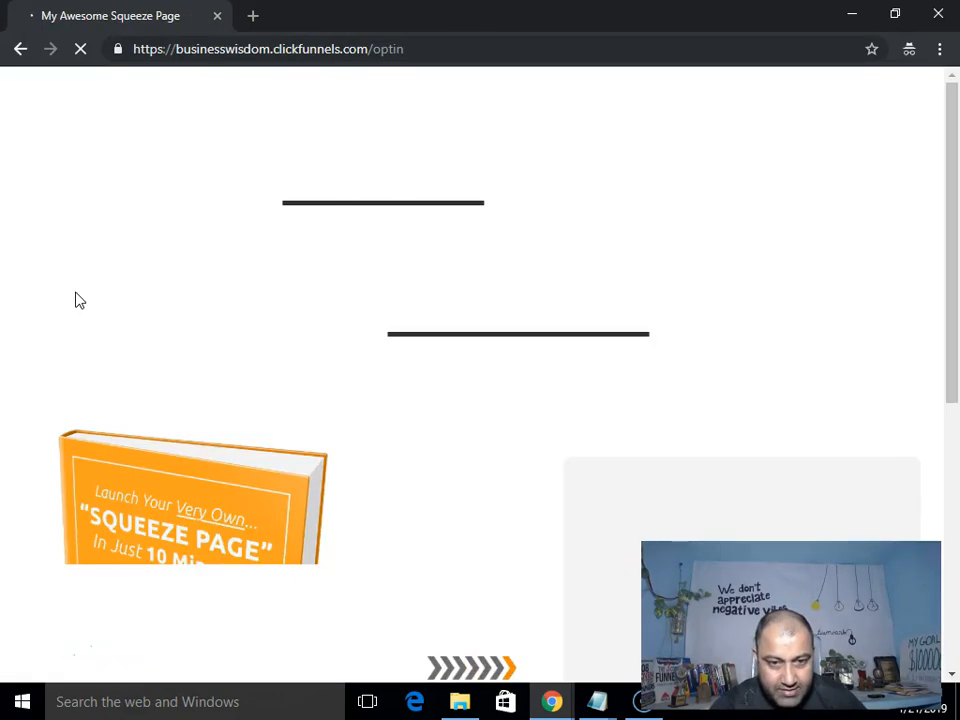
Enter a test name in the opt-in form's First Name field.
scroll(96, 296, down, 5)
scroll(321, 336, up, 3)
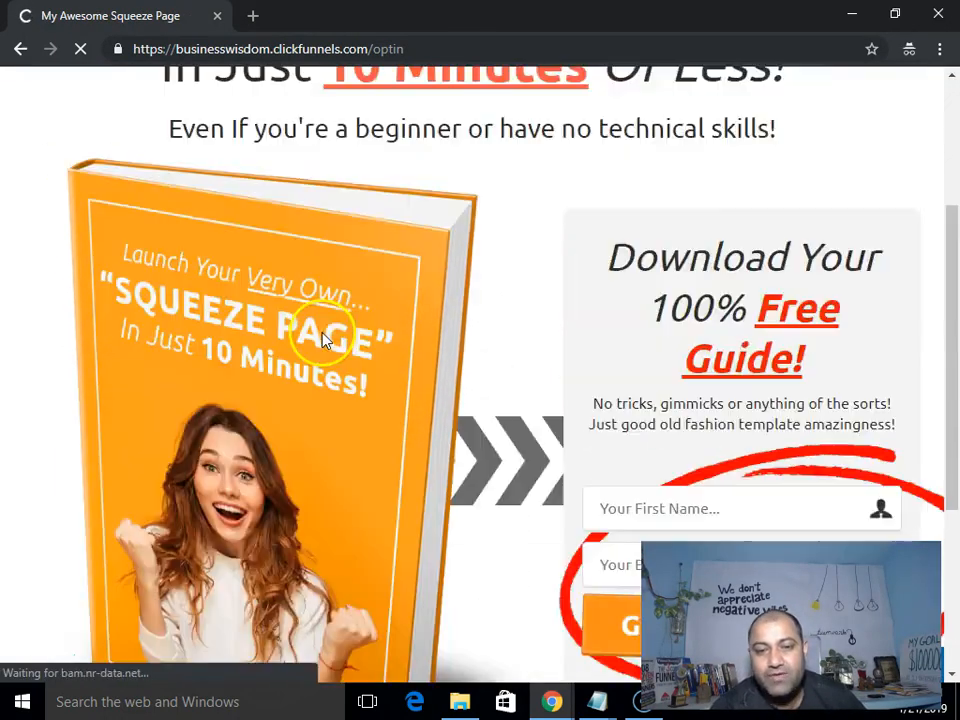
scroll(324, 336, up, 3)
scroll(321, 343, down, 6)
click(637, 194)
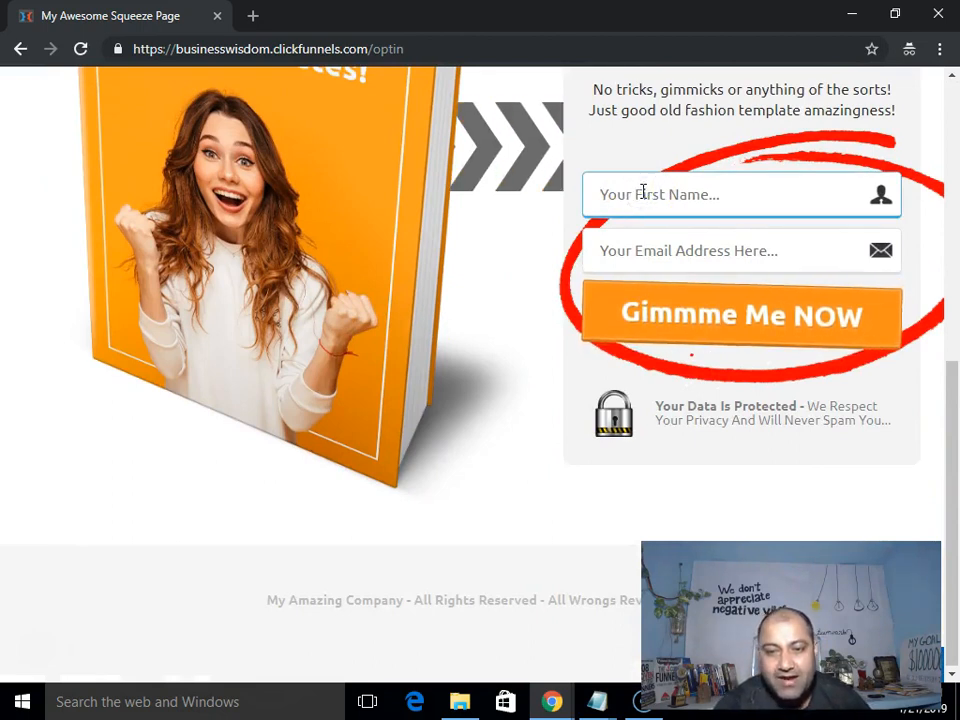
Fill the email from a saved address and submit with Gimmme Me NOW.
click(635, 259)
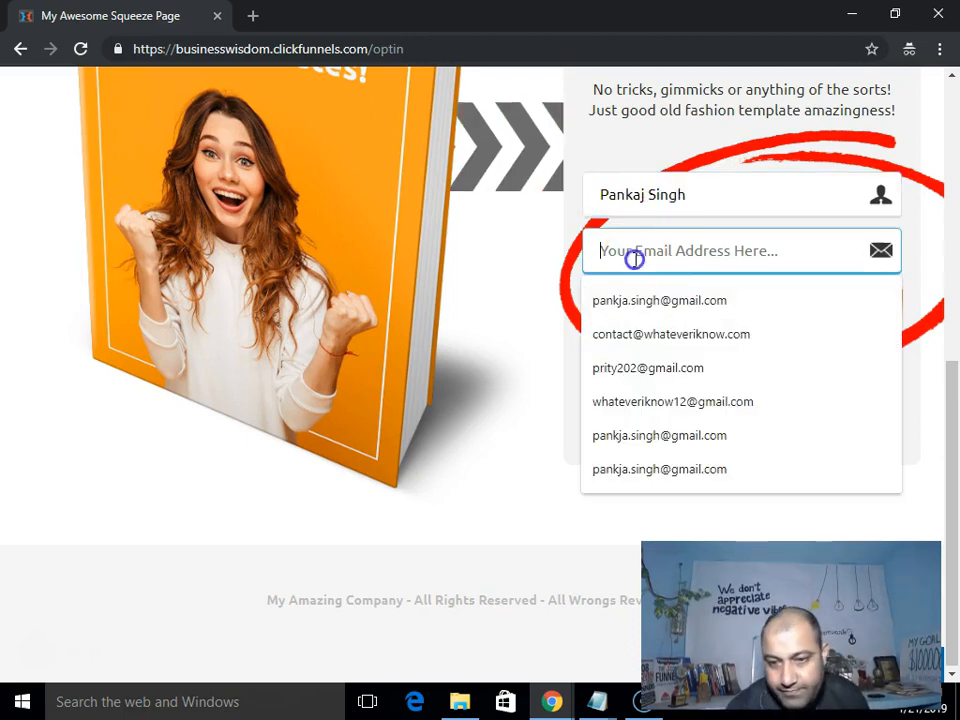
click(634, 330)
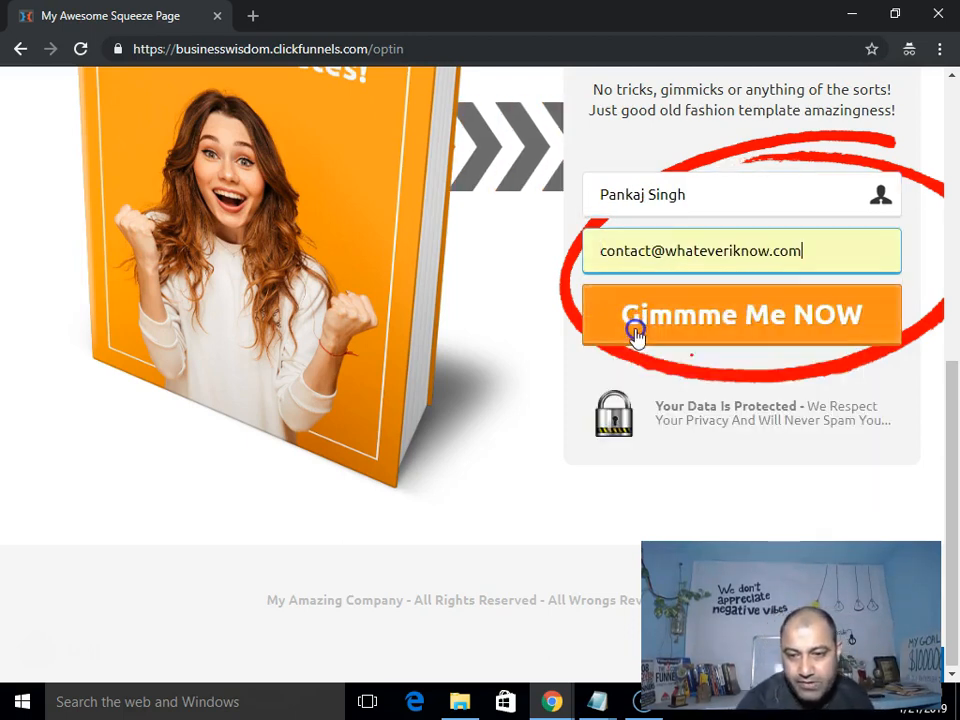
click(724, 321)
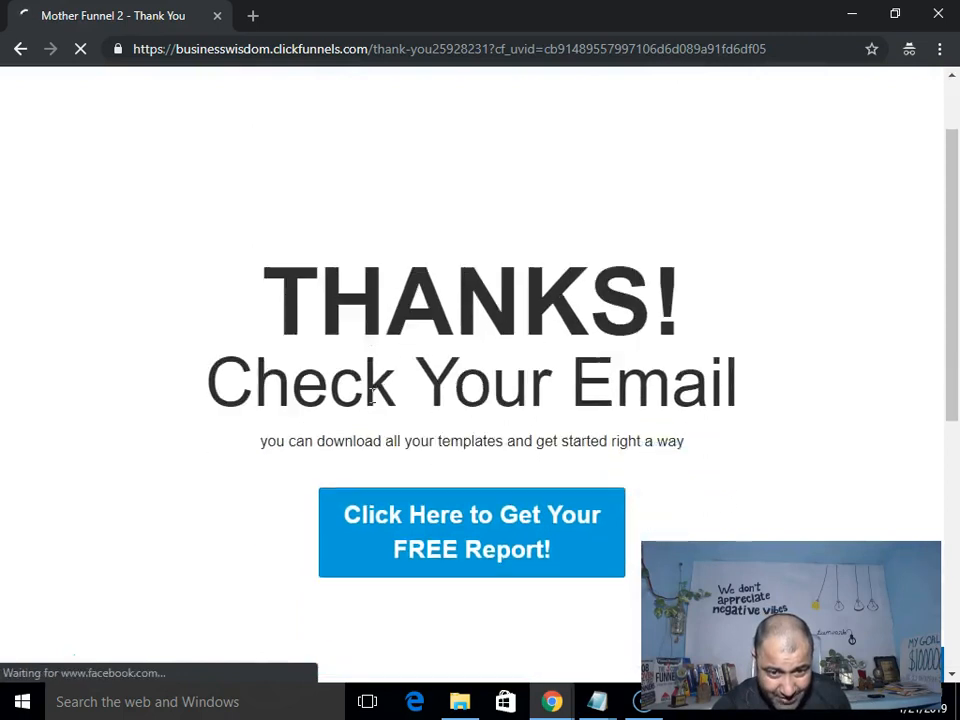
Open the FREE Report link from the Thank You page.
scroll(375, 402, down, 2)
click(800, 358)
scroll(800, 358, up, 2)
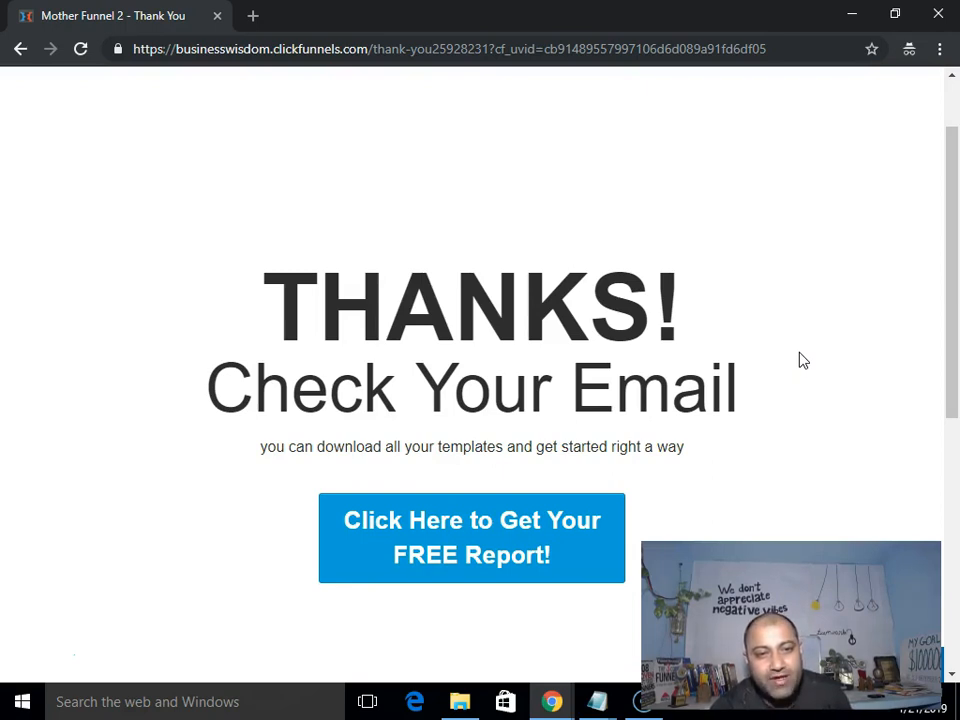
scroll(760, 360, down, 2)
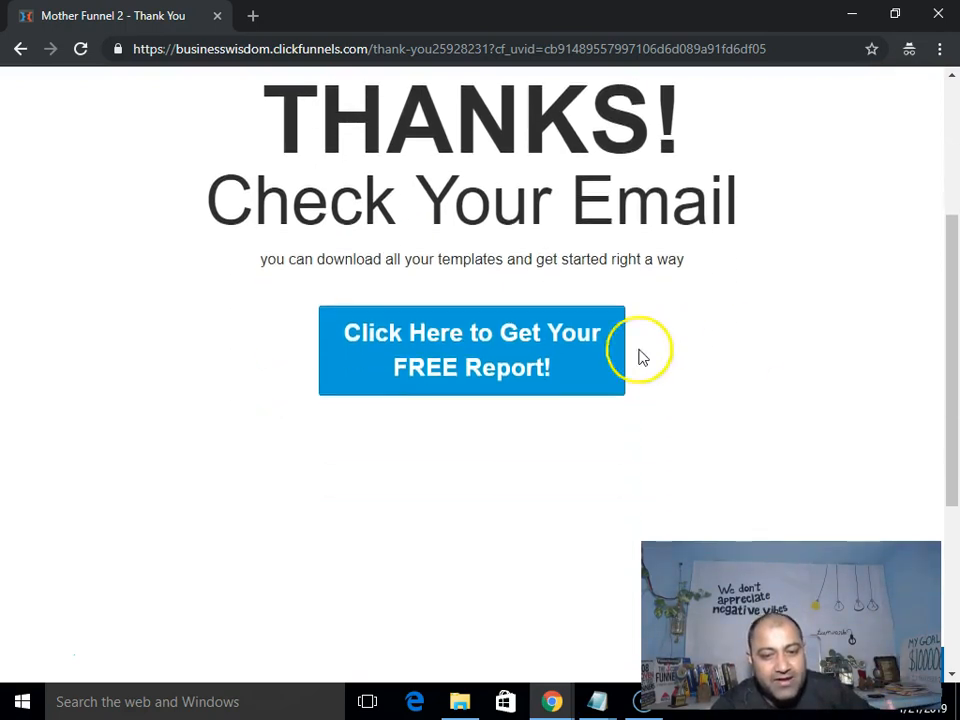
click(420, 360)
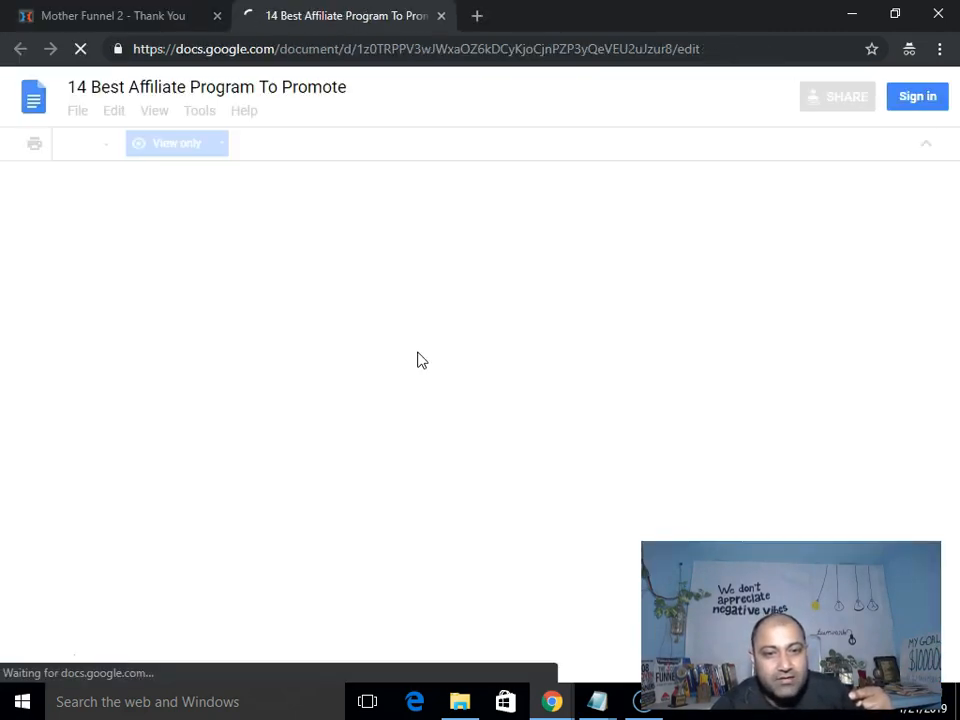
Scroll through the shared Google Doc report, then return to the Thank You tab.
scroll(417, 352, down, 10)
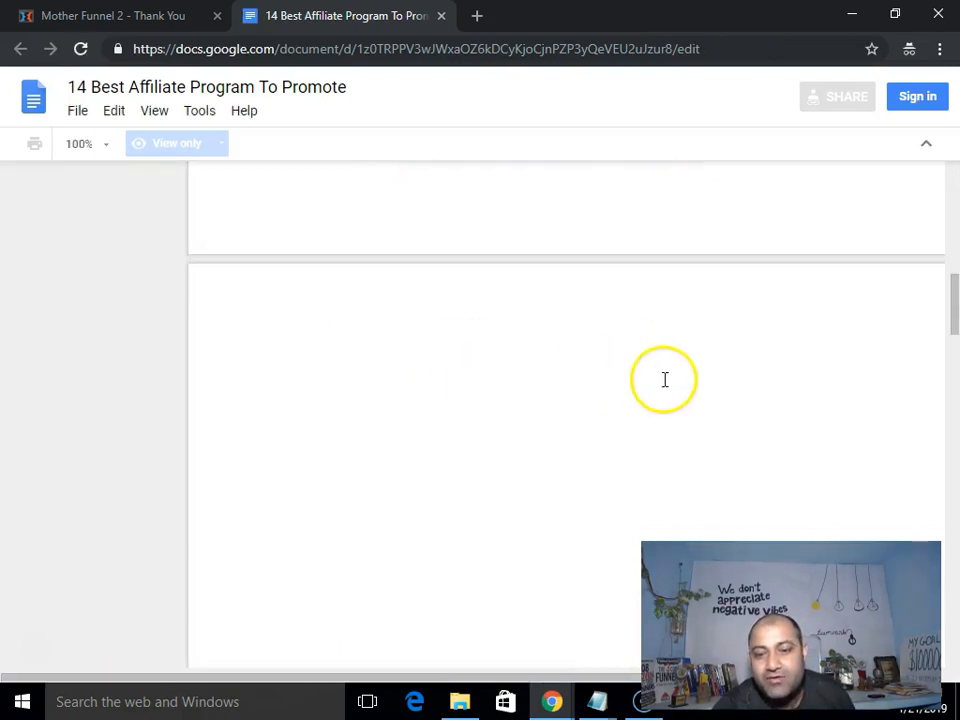
scroll(494, 375, down, 5)
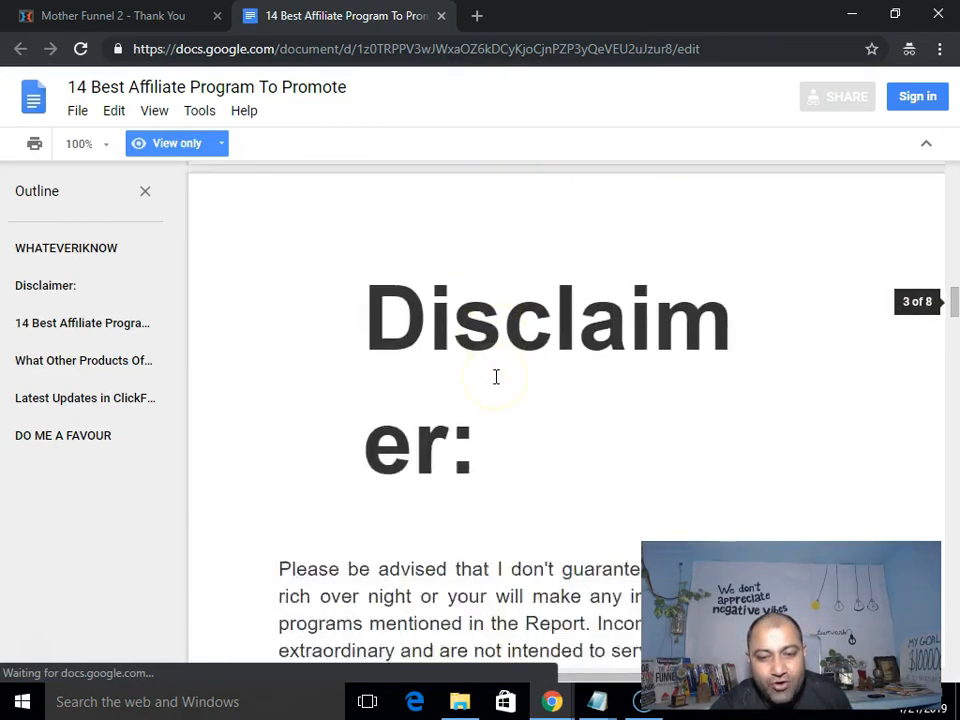
scroll(956, 251, down, 2)
key(ctrl+Tab)
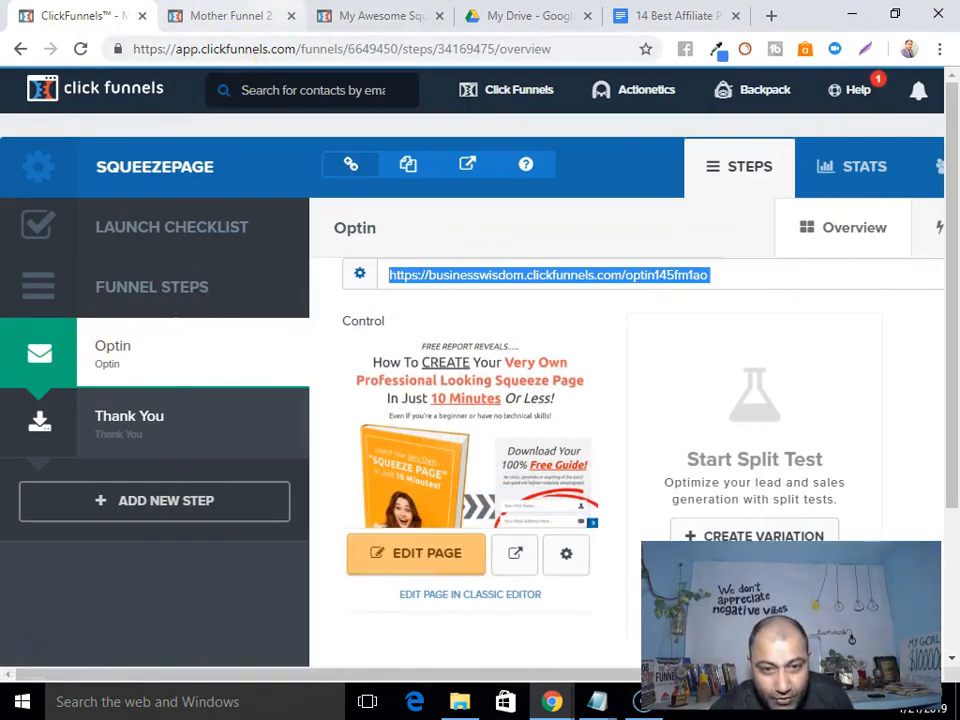
click(228, 16)
click(358, 18)
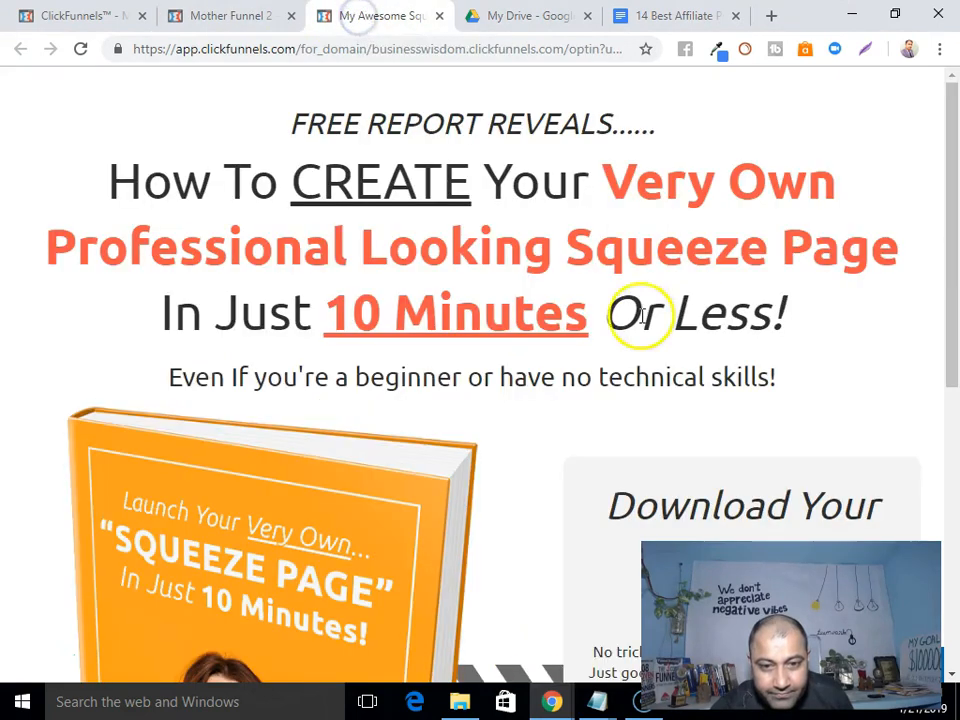
scroll(538, 371, down, 3)
scroll(538, 371, up, 3)
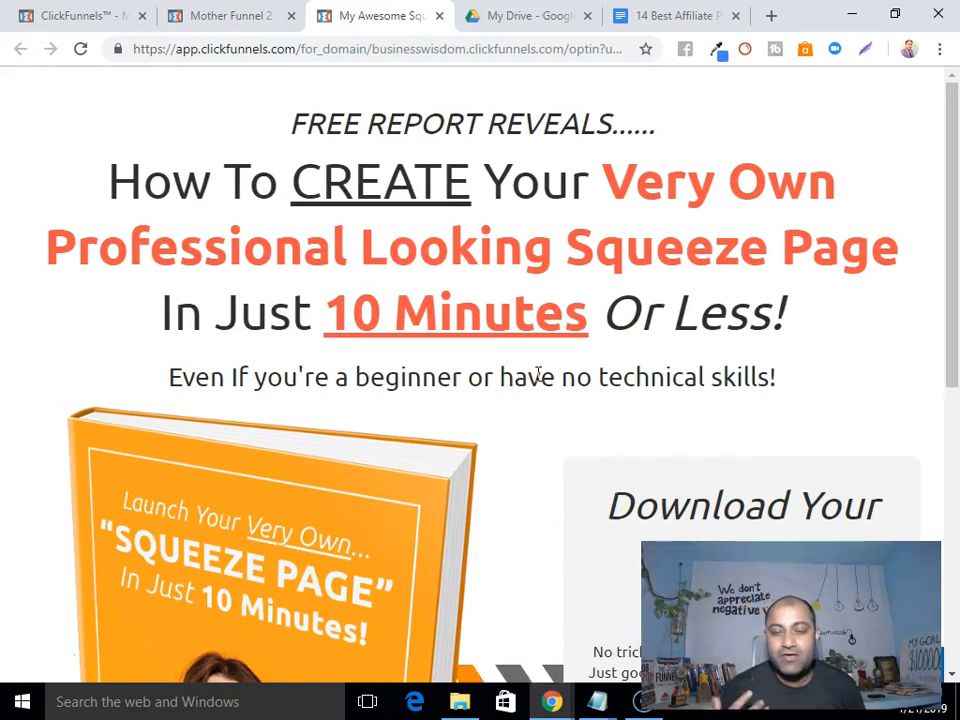
scroll(541, 373, down, 6)
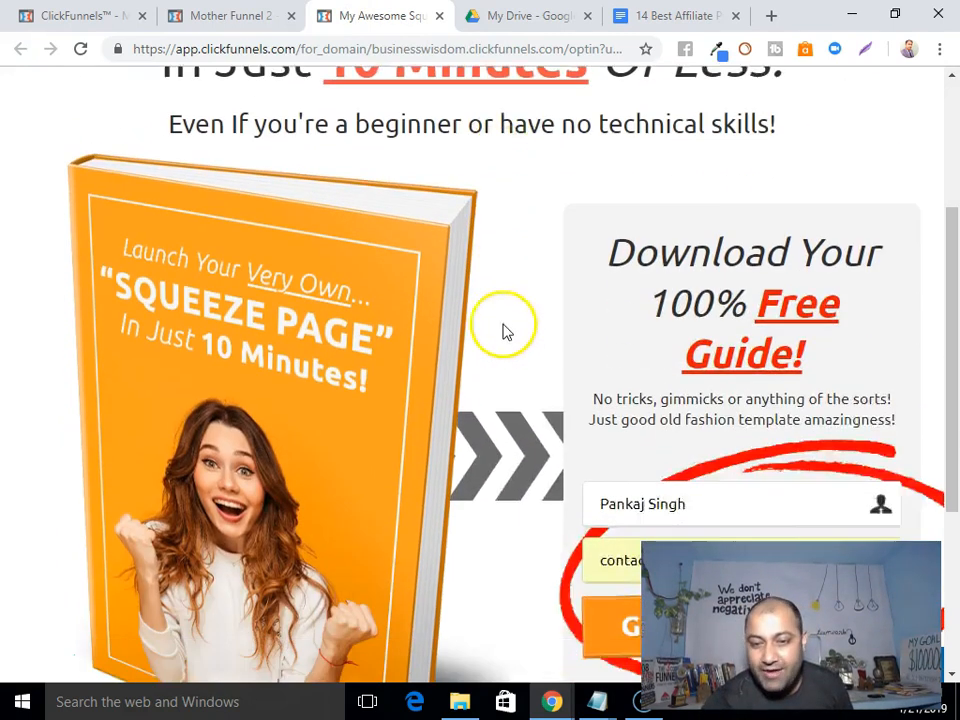
scroll(507, 418, up, 6)
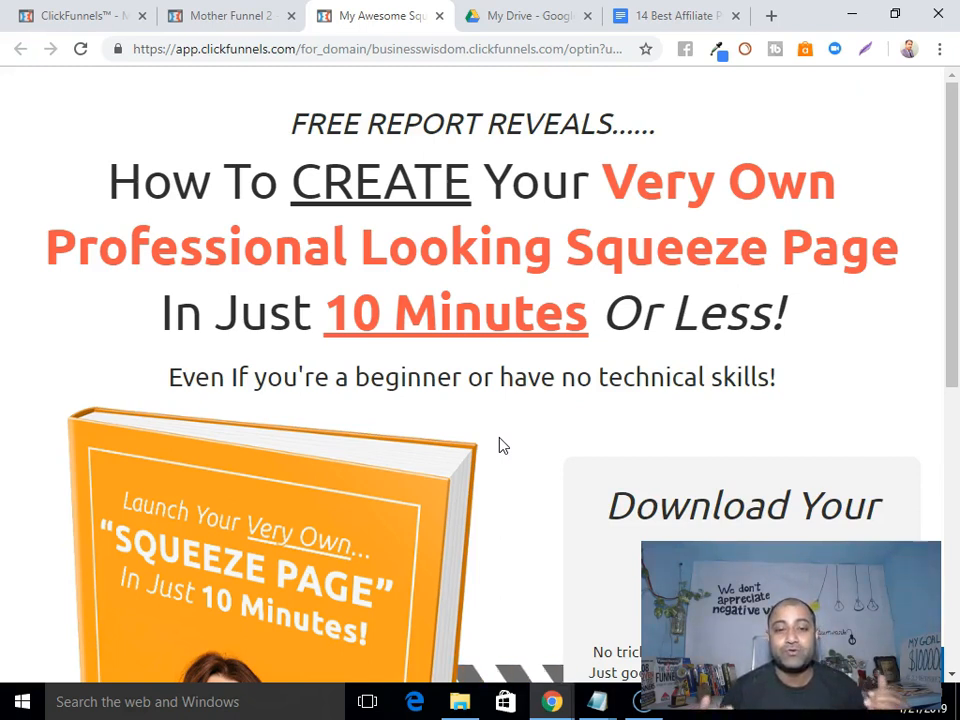
click(104, 17)
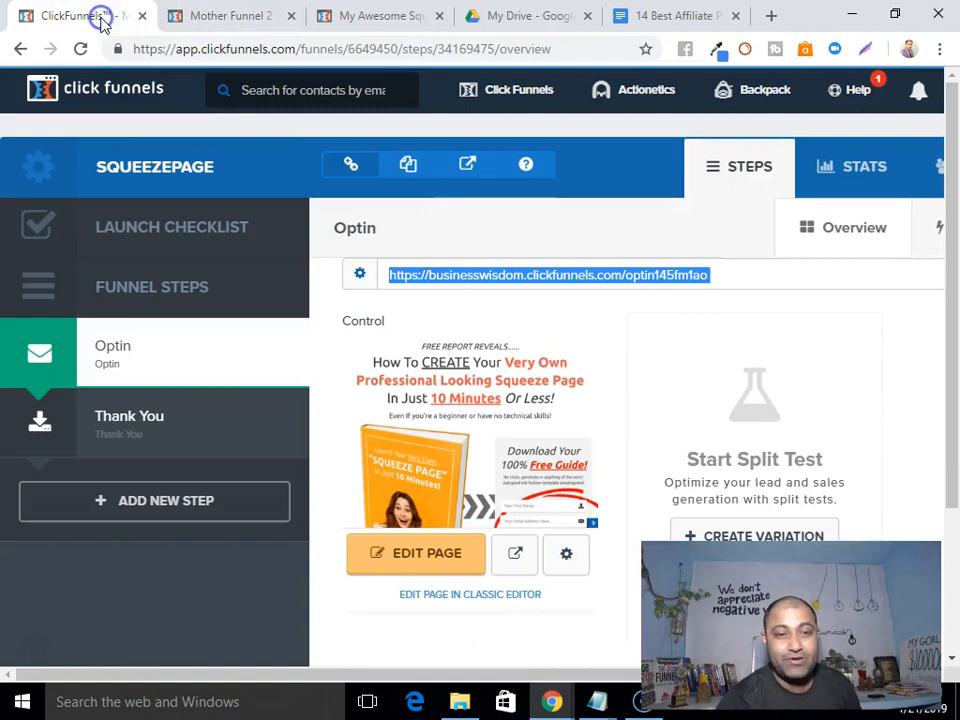